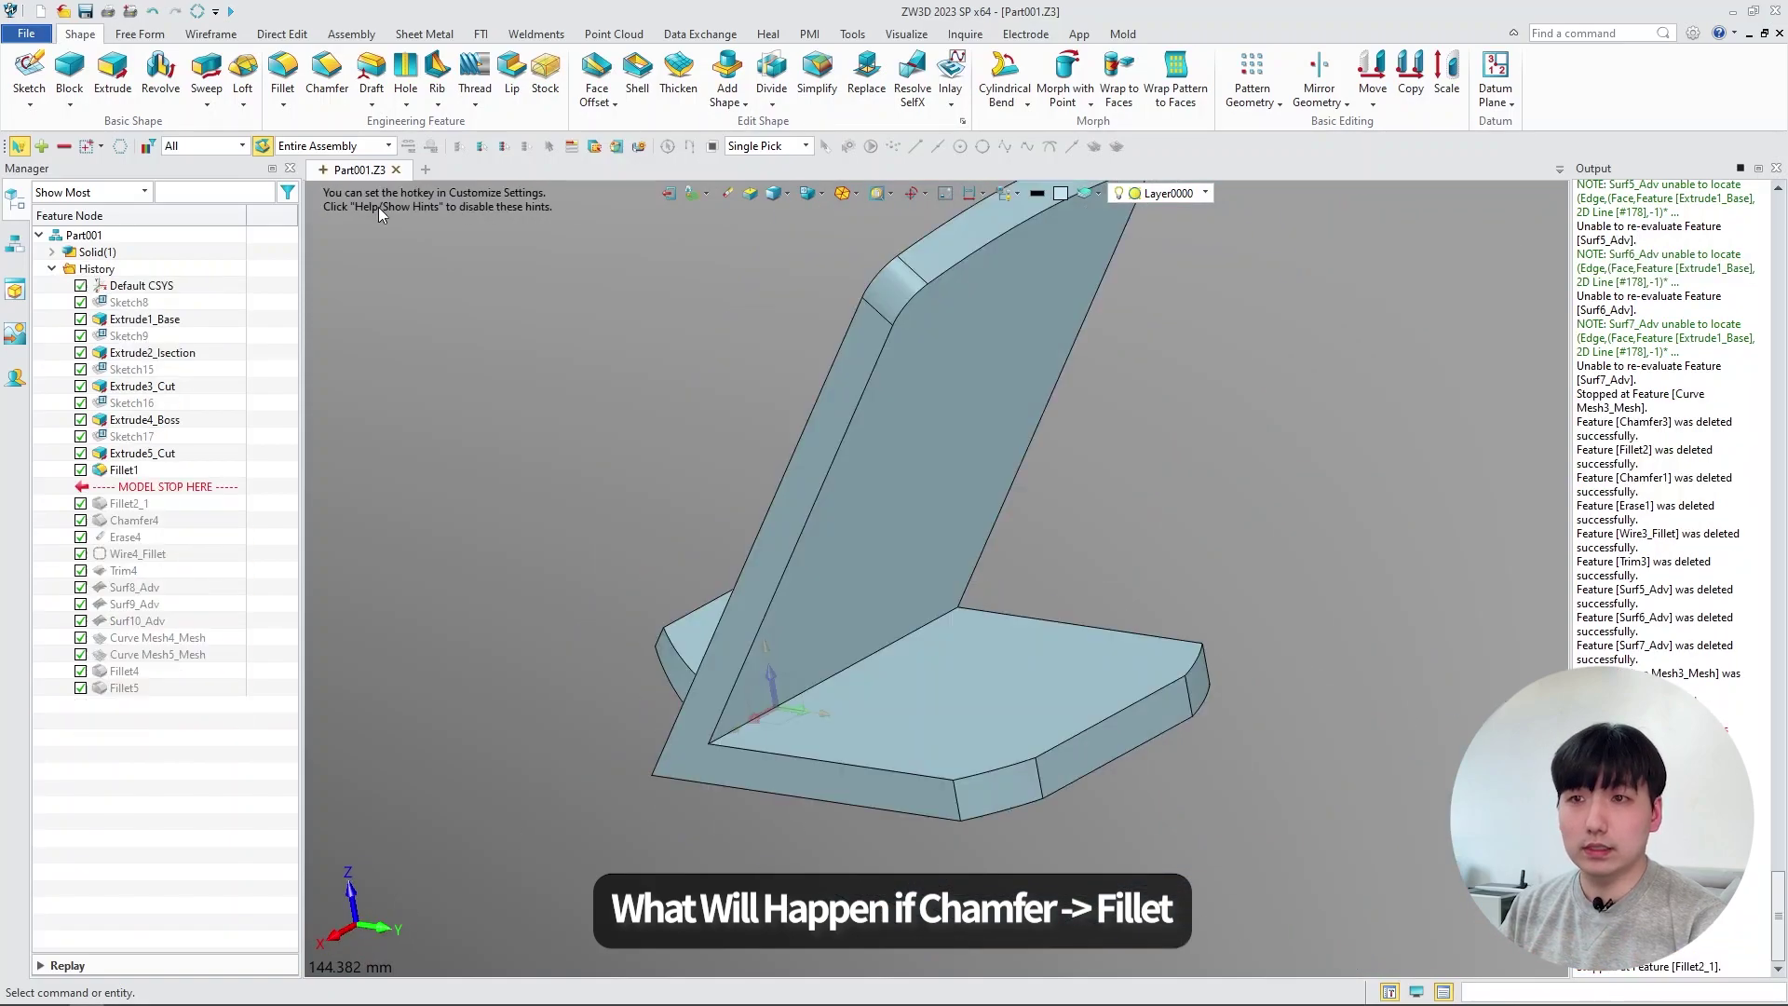
# - Chamfer the inner edges of the stand's back and base by offset distance with asymmetric setbacks of 5 mm and 8 mm
pyautogui.click(327, 67)
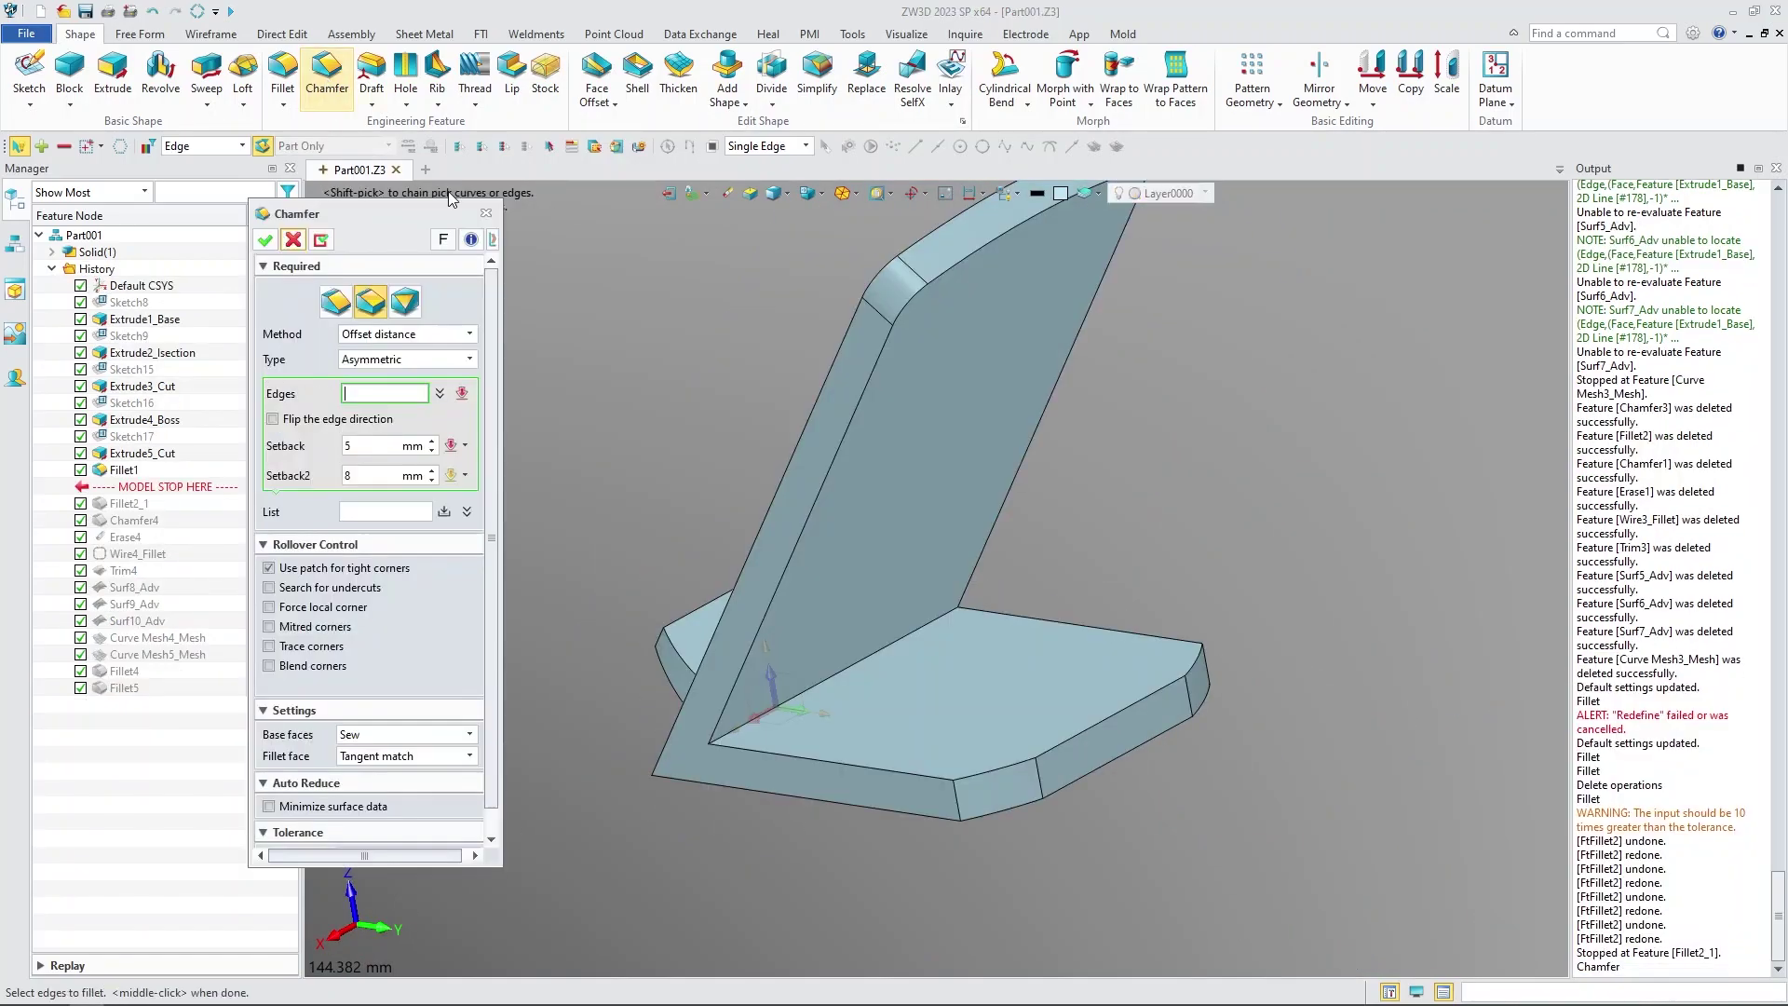
pyautogui.click(804, 764)
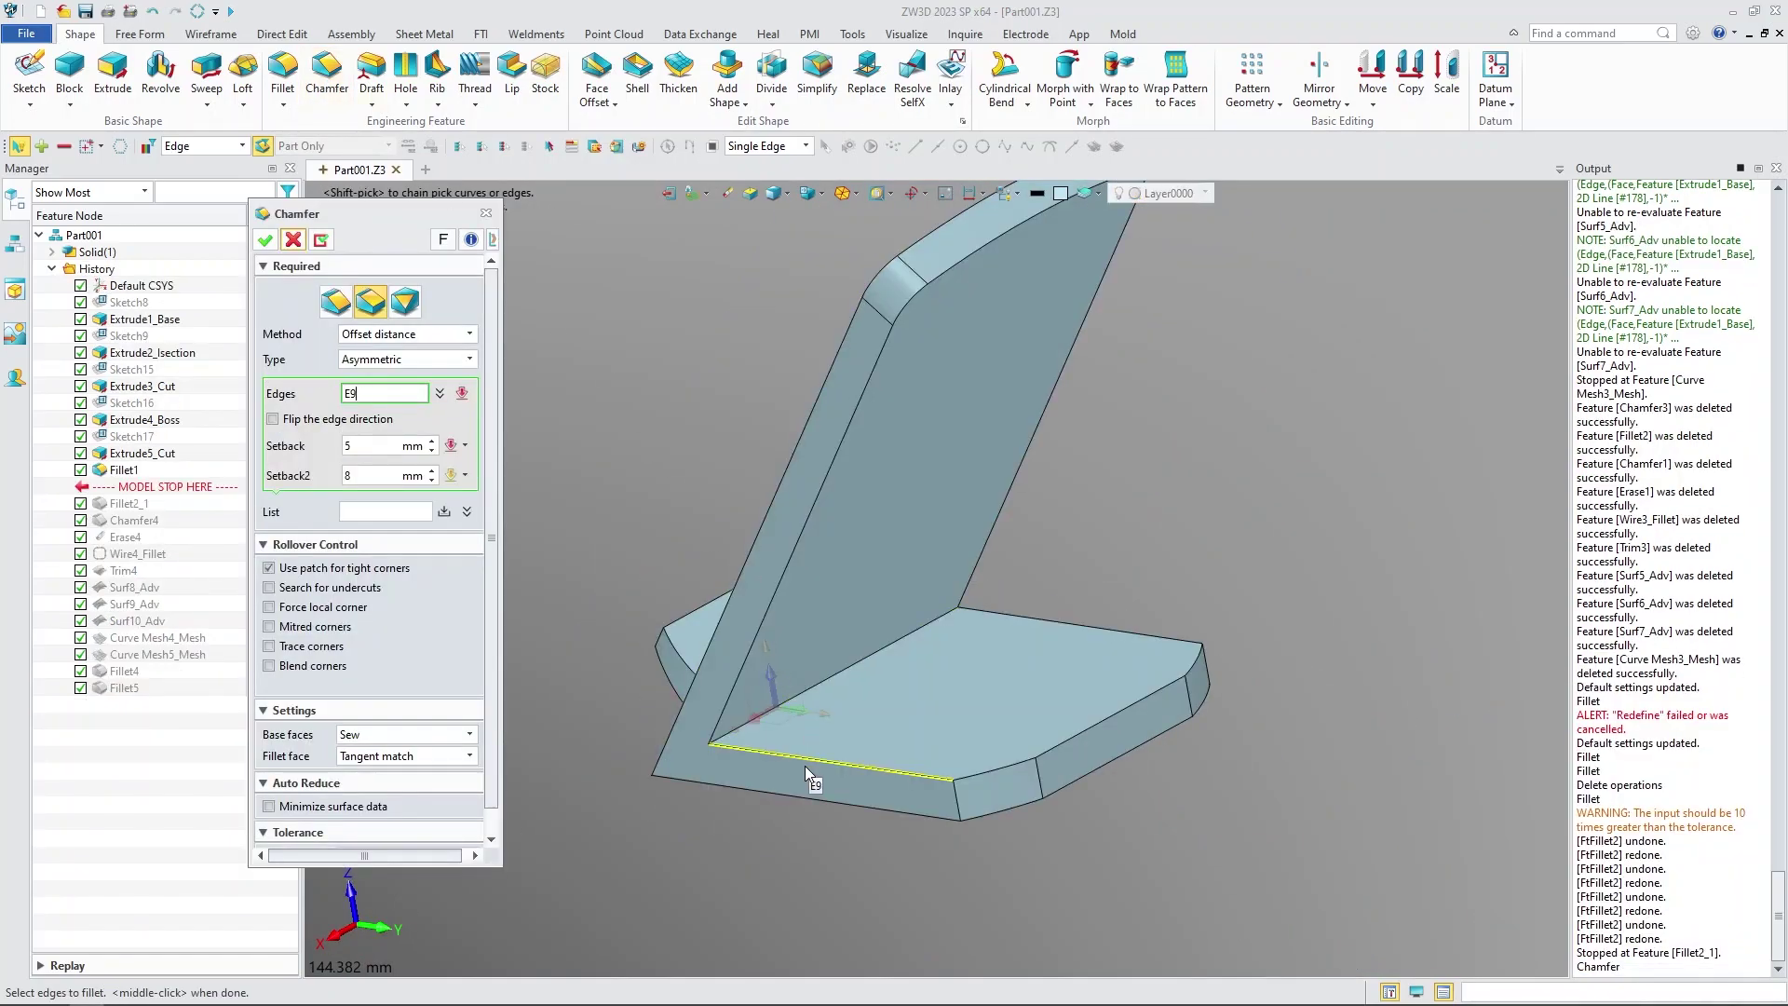
pyautogui.click(738, 669)
pyautogui.click(1031, 614)
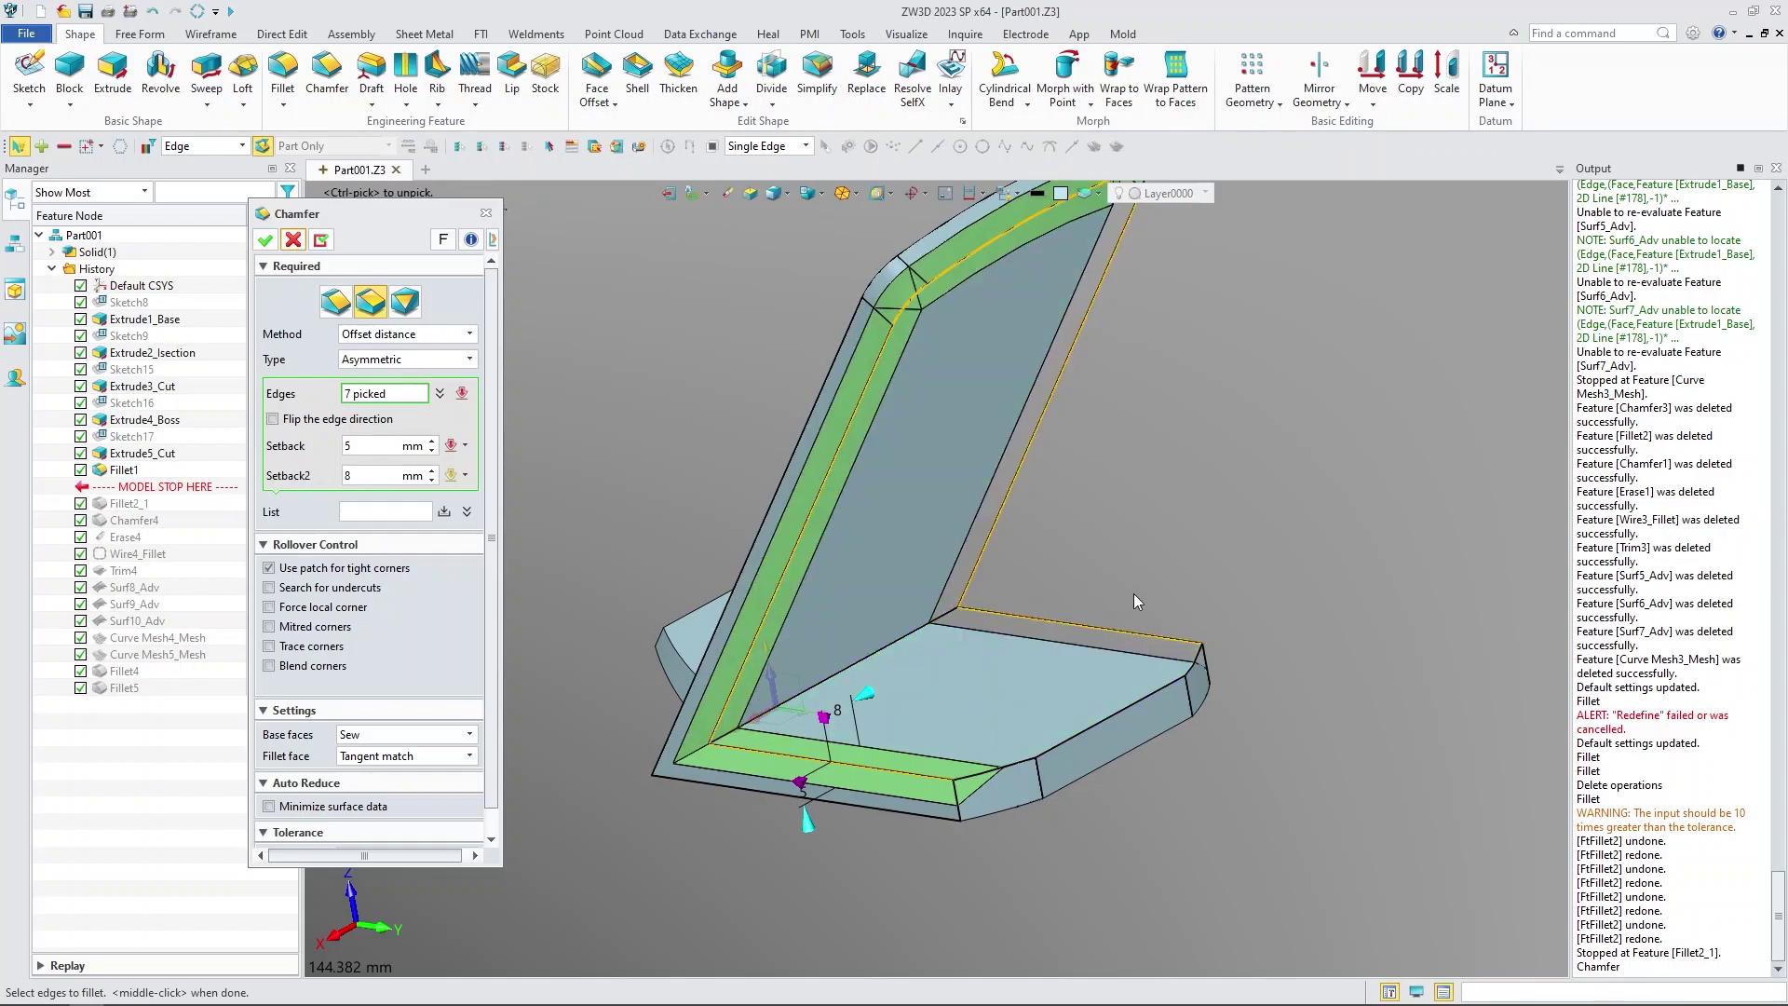
pyautogui.moveTo(1234, 569); pyautogui.dragTo(1194, 593, button='right')
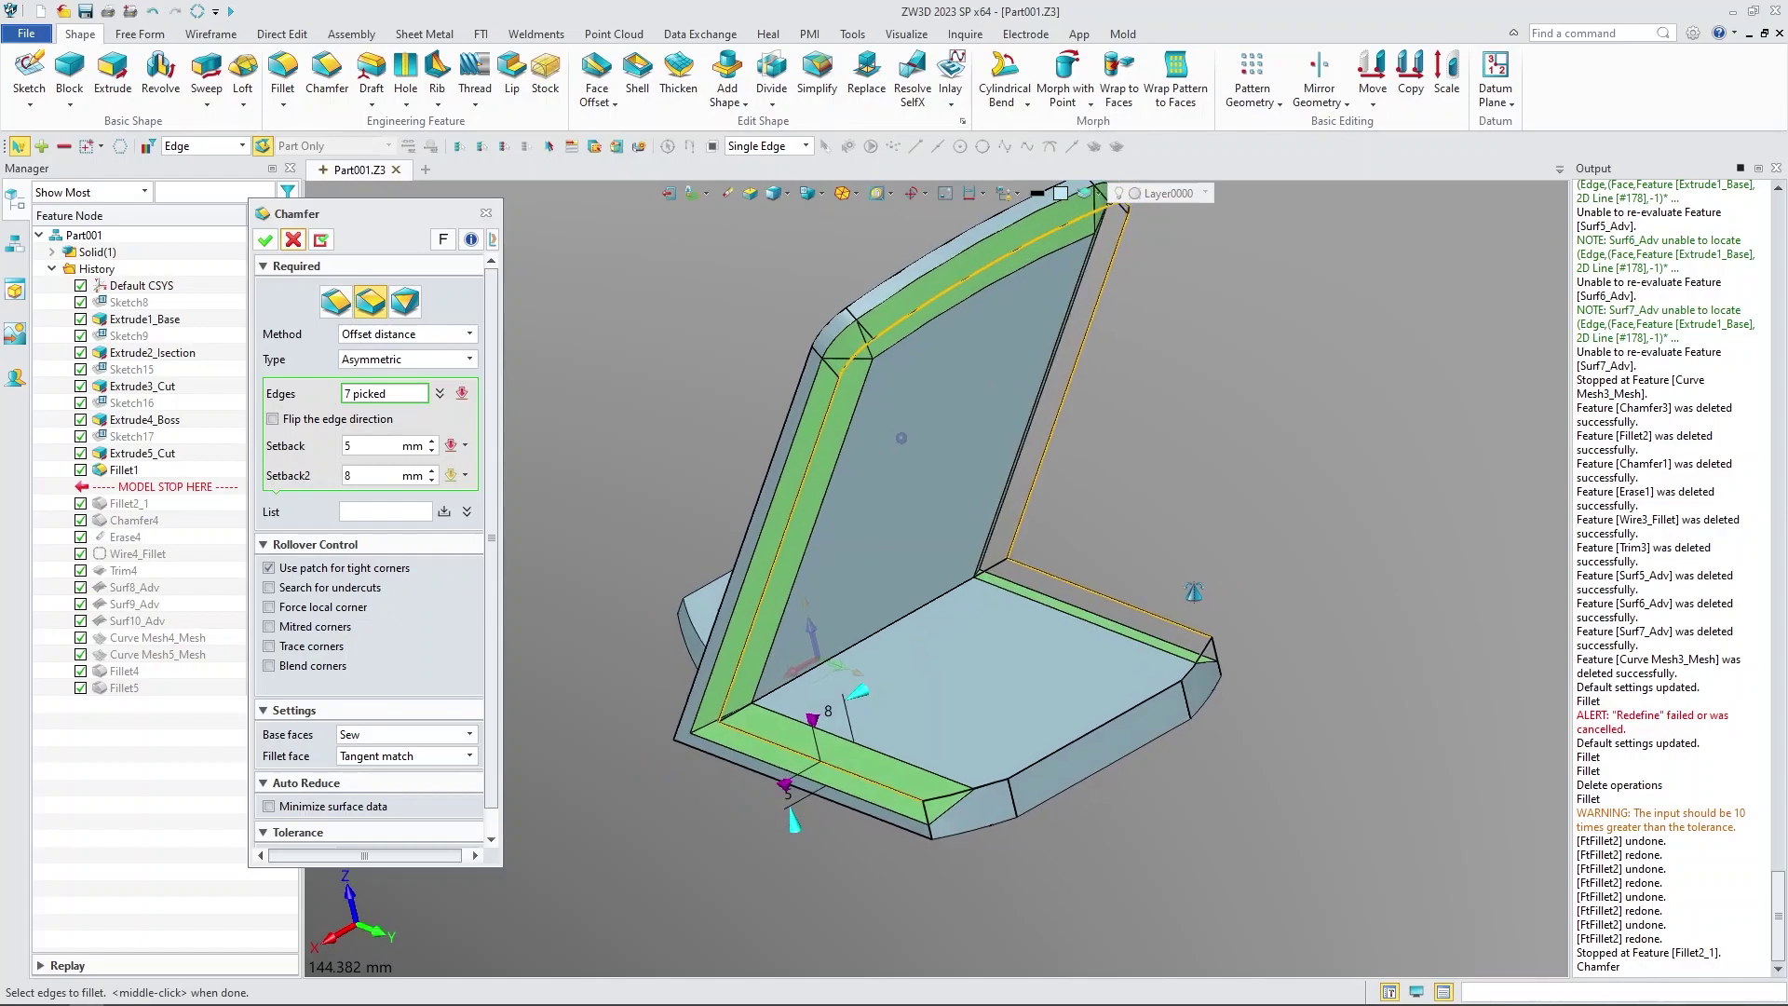
pyautogui.click(265, 239)
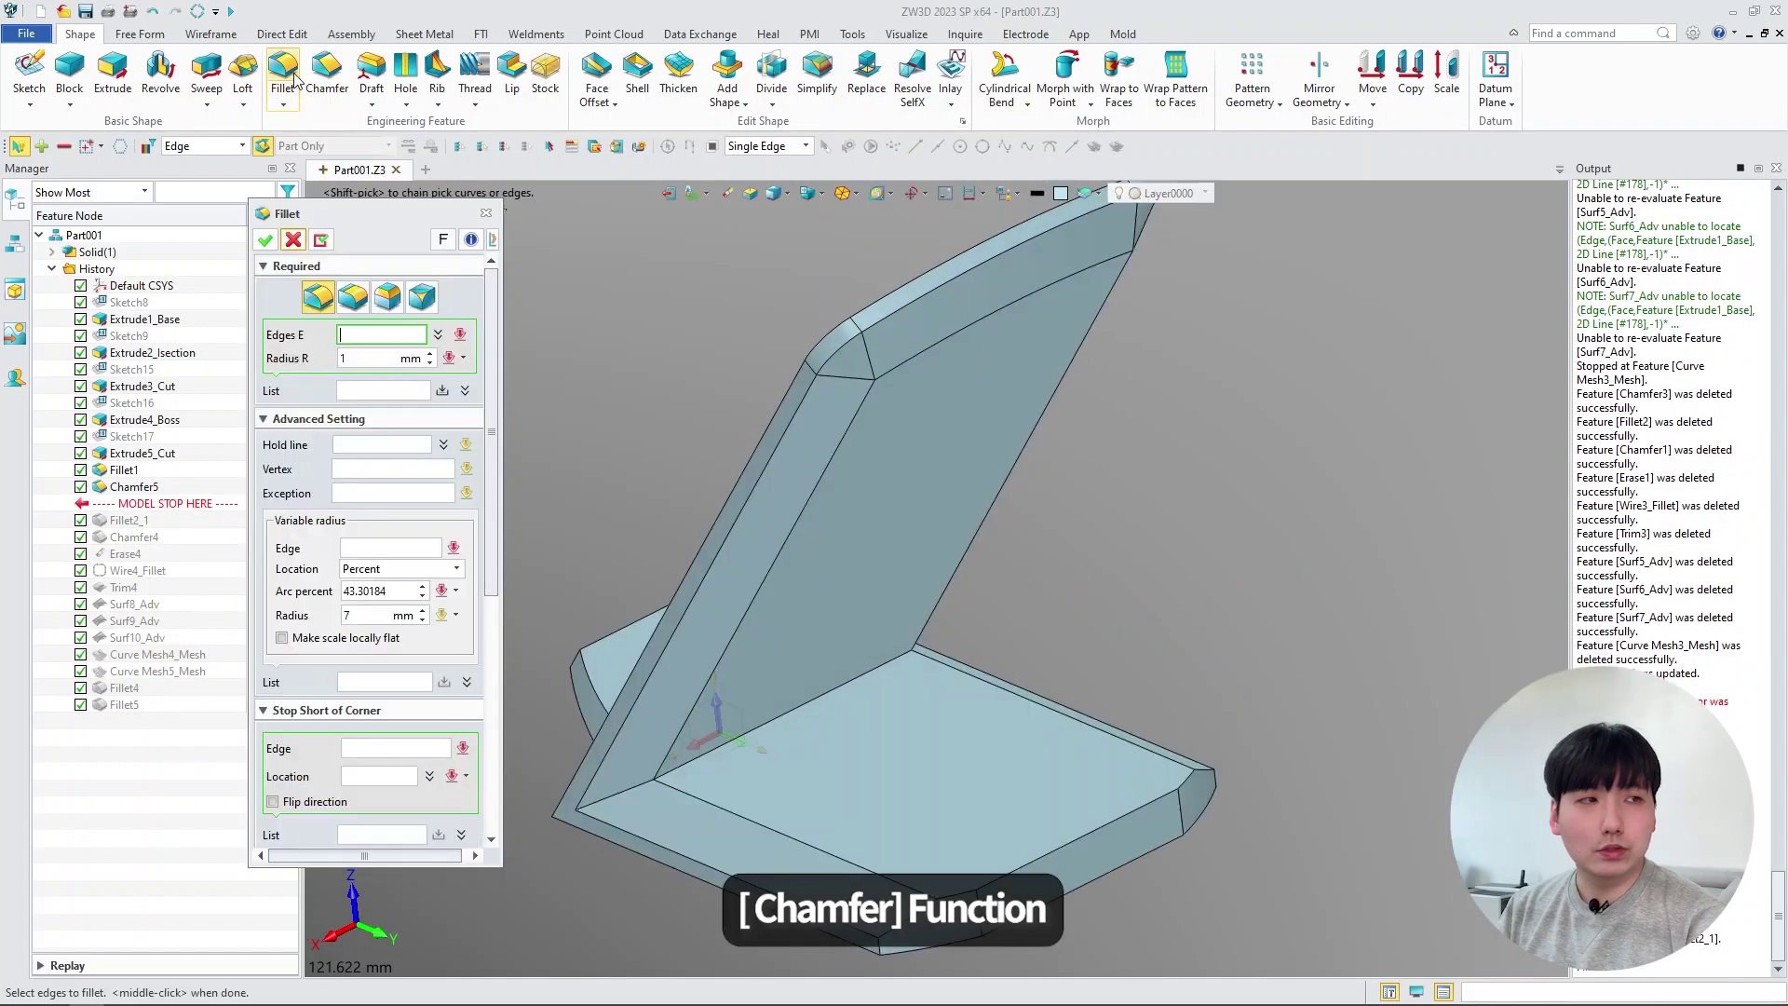
# - Try a 5 mm fillet on the three edge segments in the crease between the chamfered back and base, and undo it
pyautogui.click(637, 794)
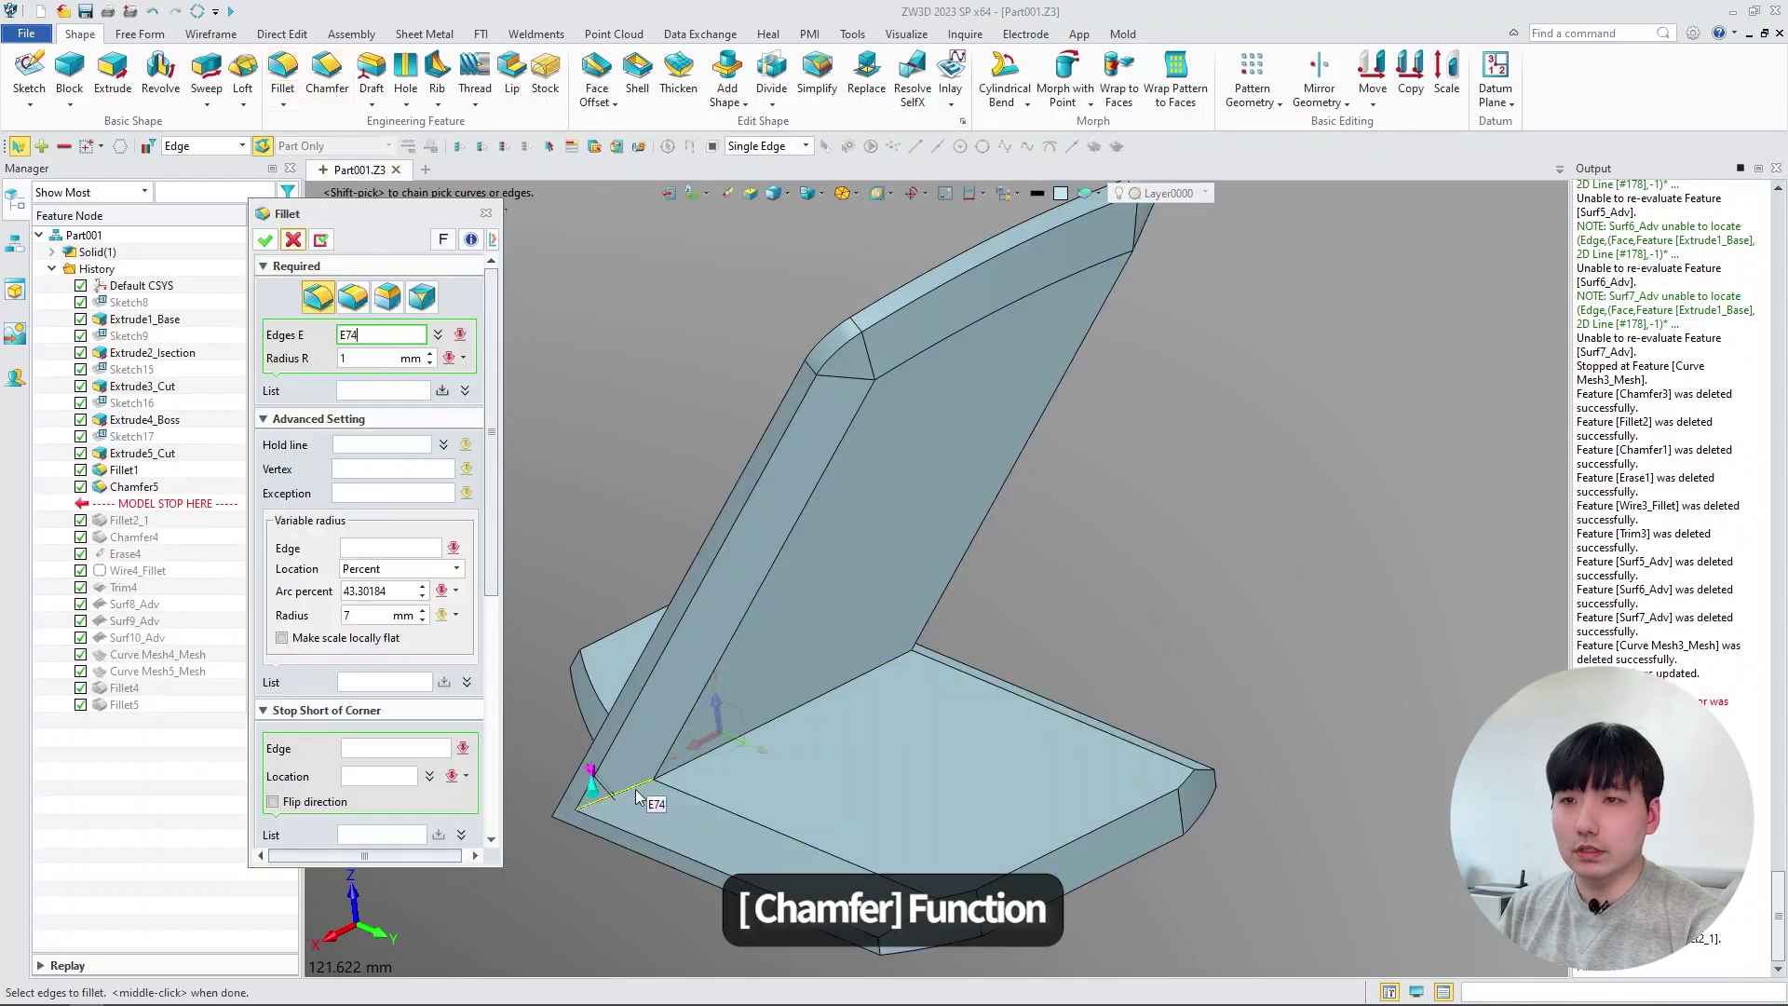
pyautogui.click(725, 751)
pyautogui.moveTo(726, 752); pyautogui.dragTo(990, 601, button='right')
pyautogui.click(991, 602)
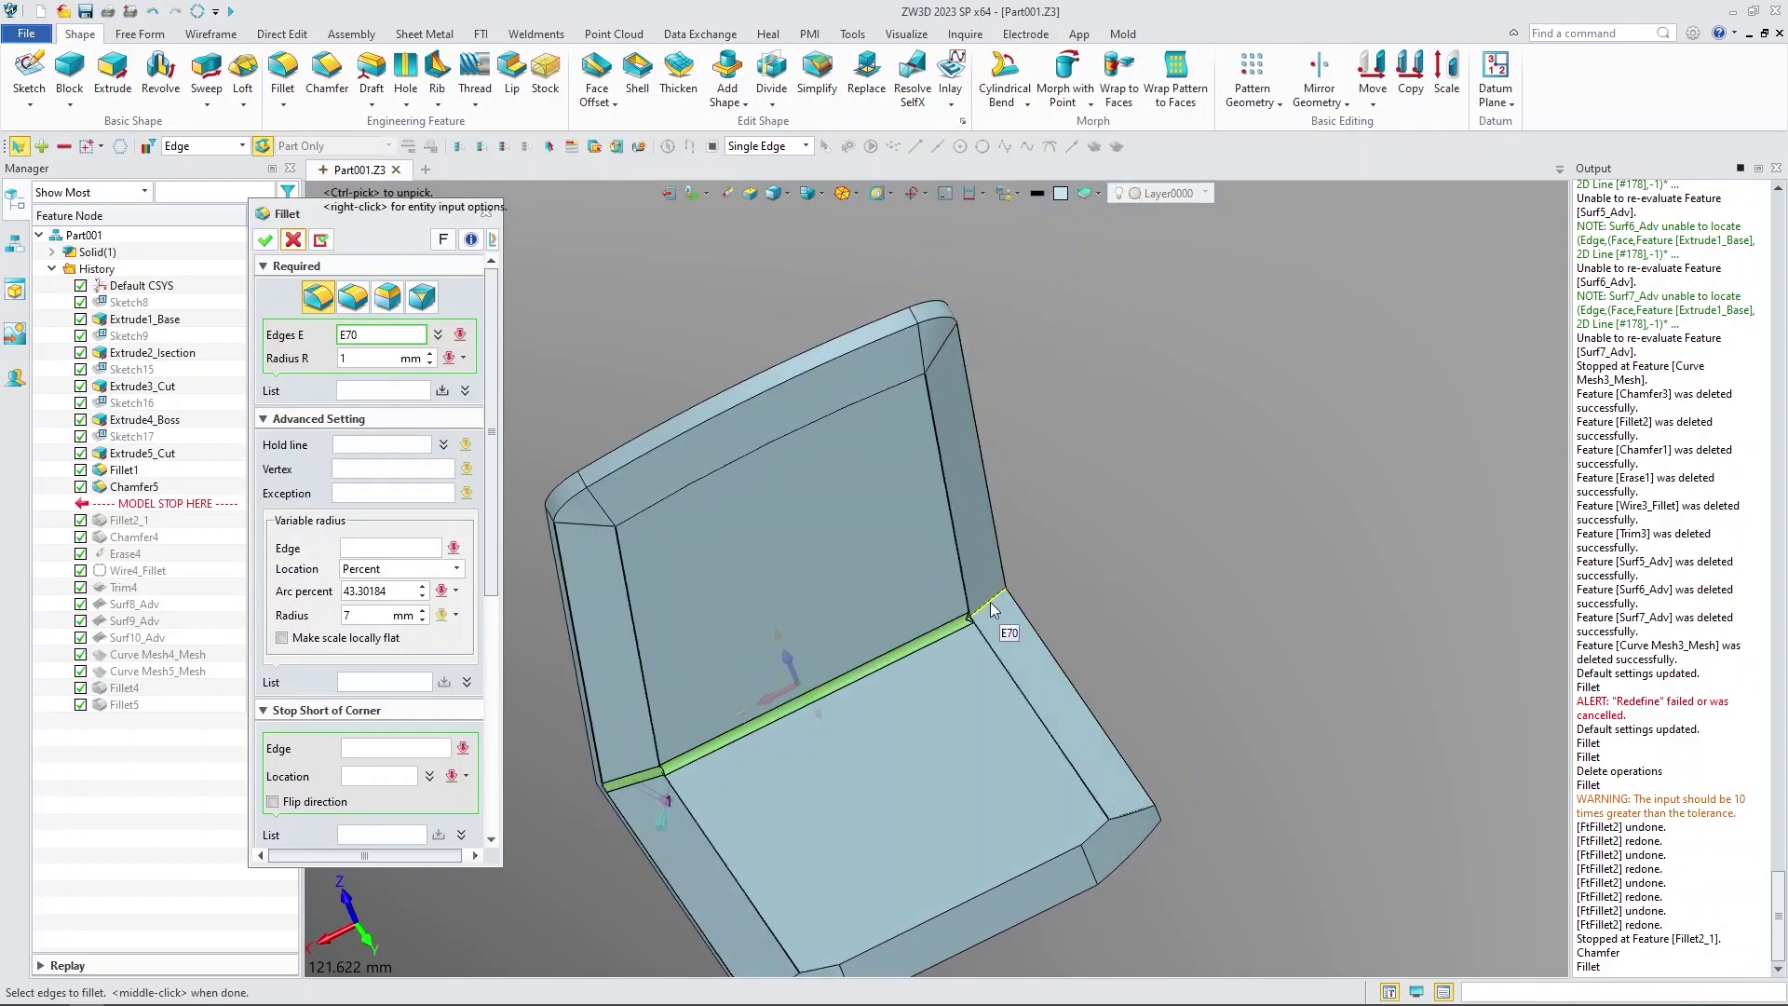
pyautogui.click(429, 353)
pyautogui.click(428, 353)
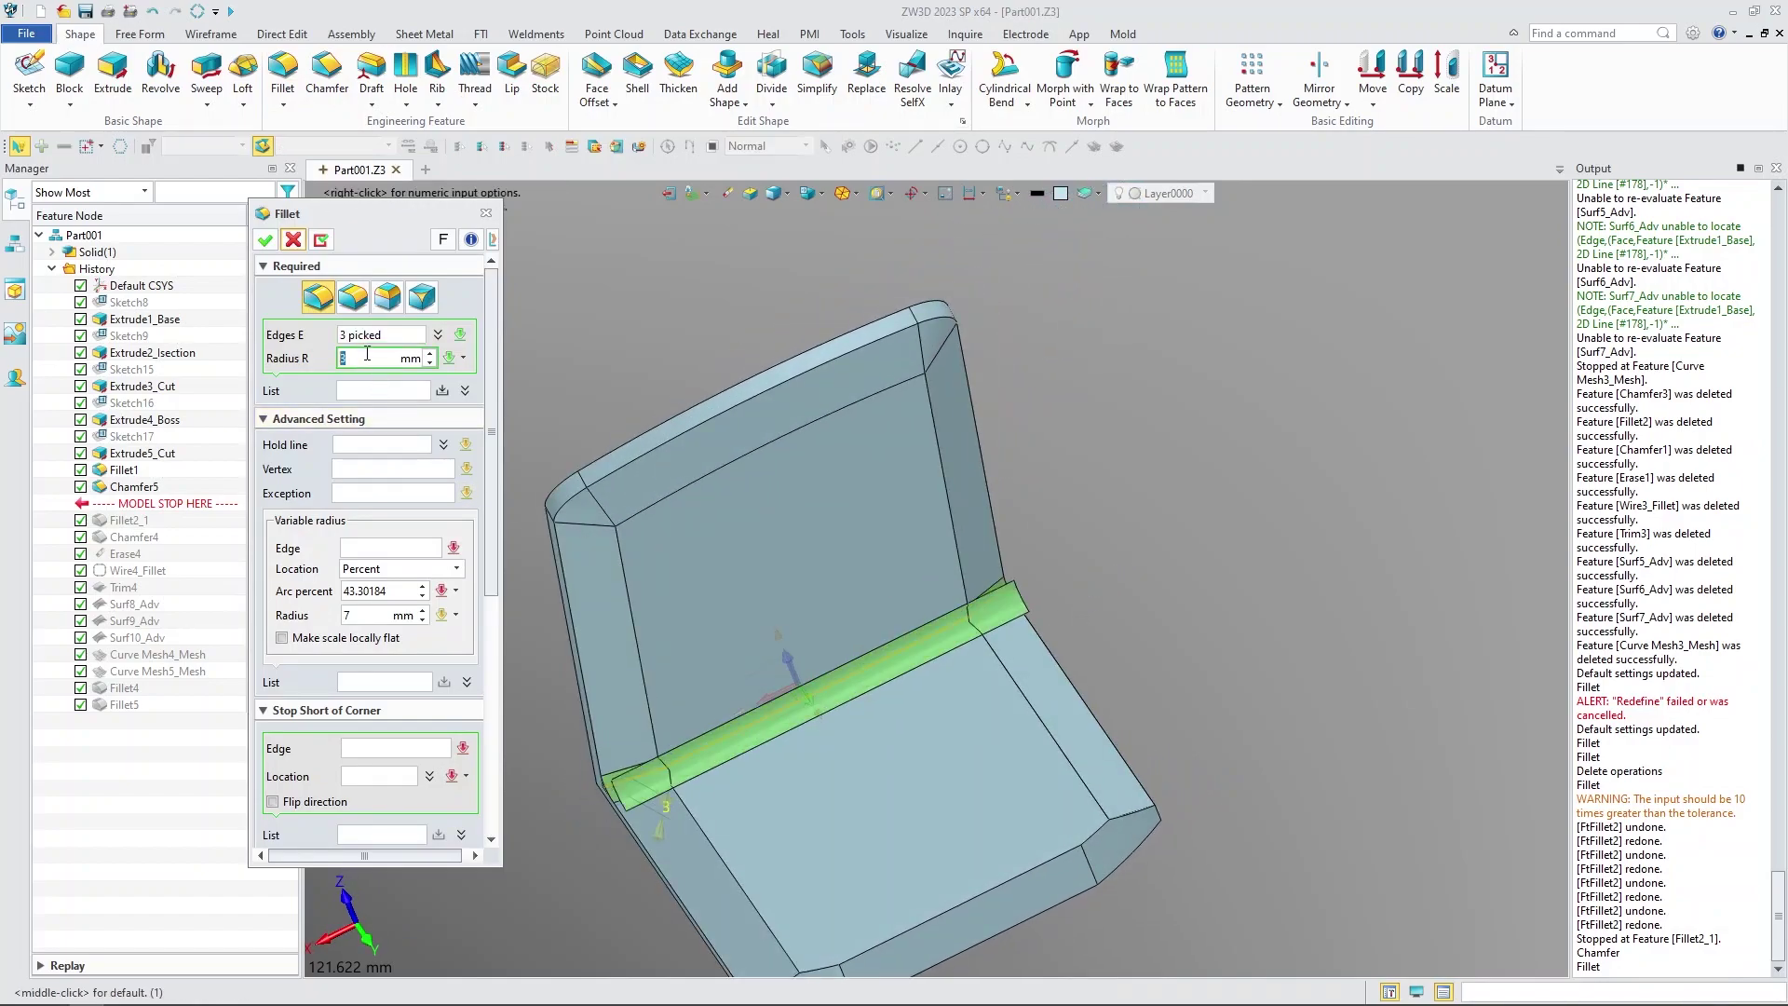
pyautogui.click(428, 353)
pyautogui.write('5')
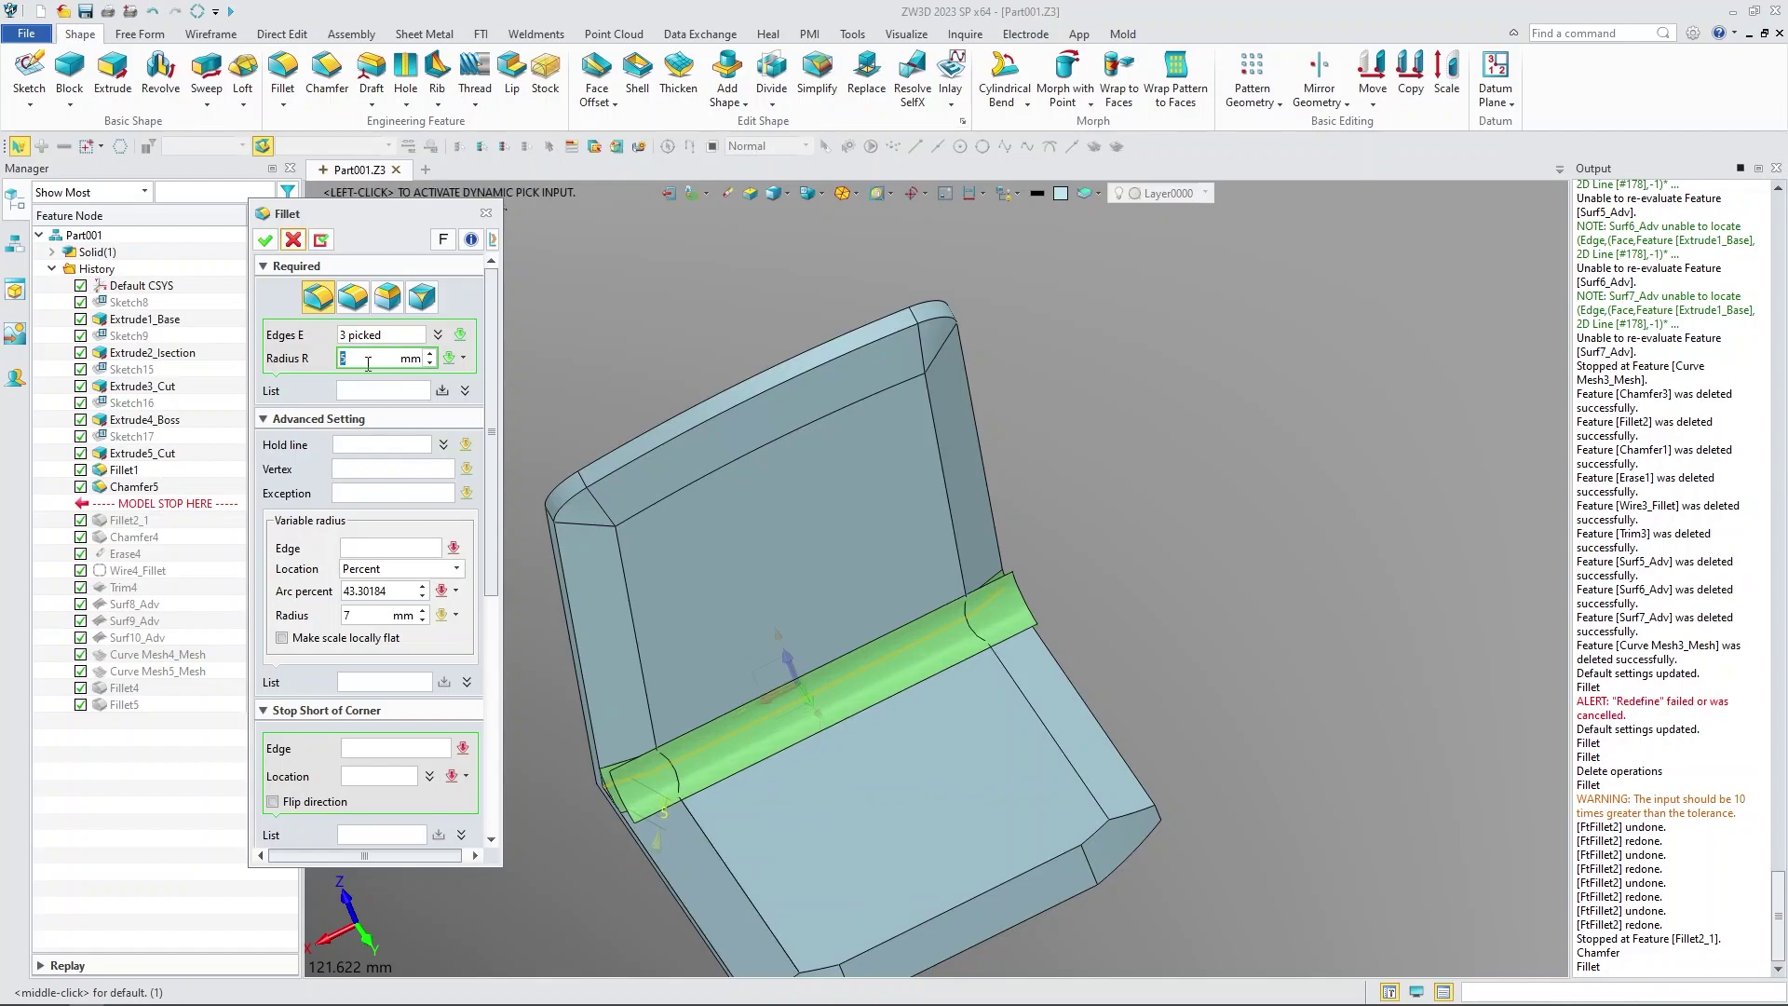
pyautogui.moveTo(832, 812); pyautogui.dragTo(971, 696, button='right')
pyautogui.scroll(5, 890, 732)
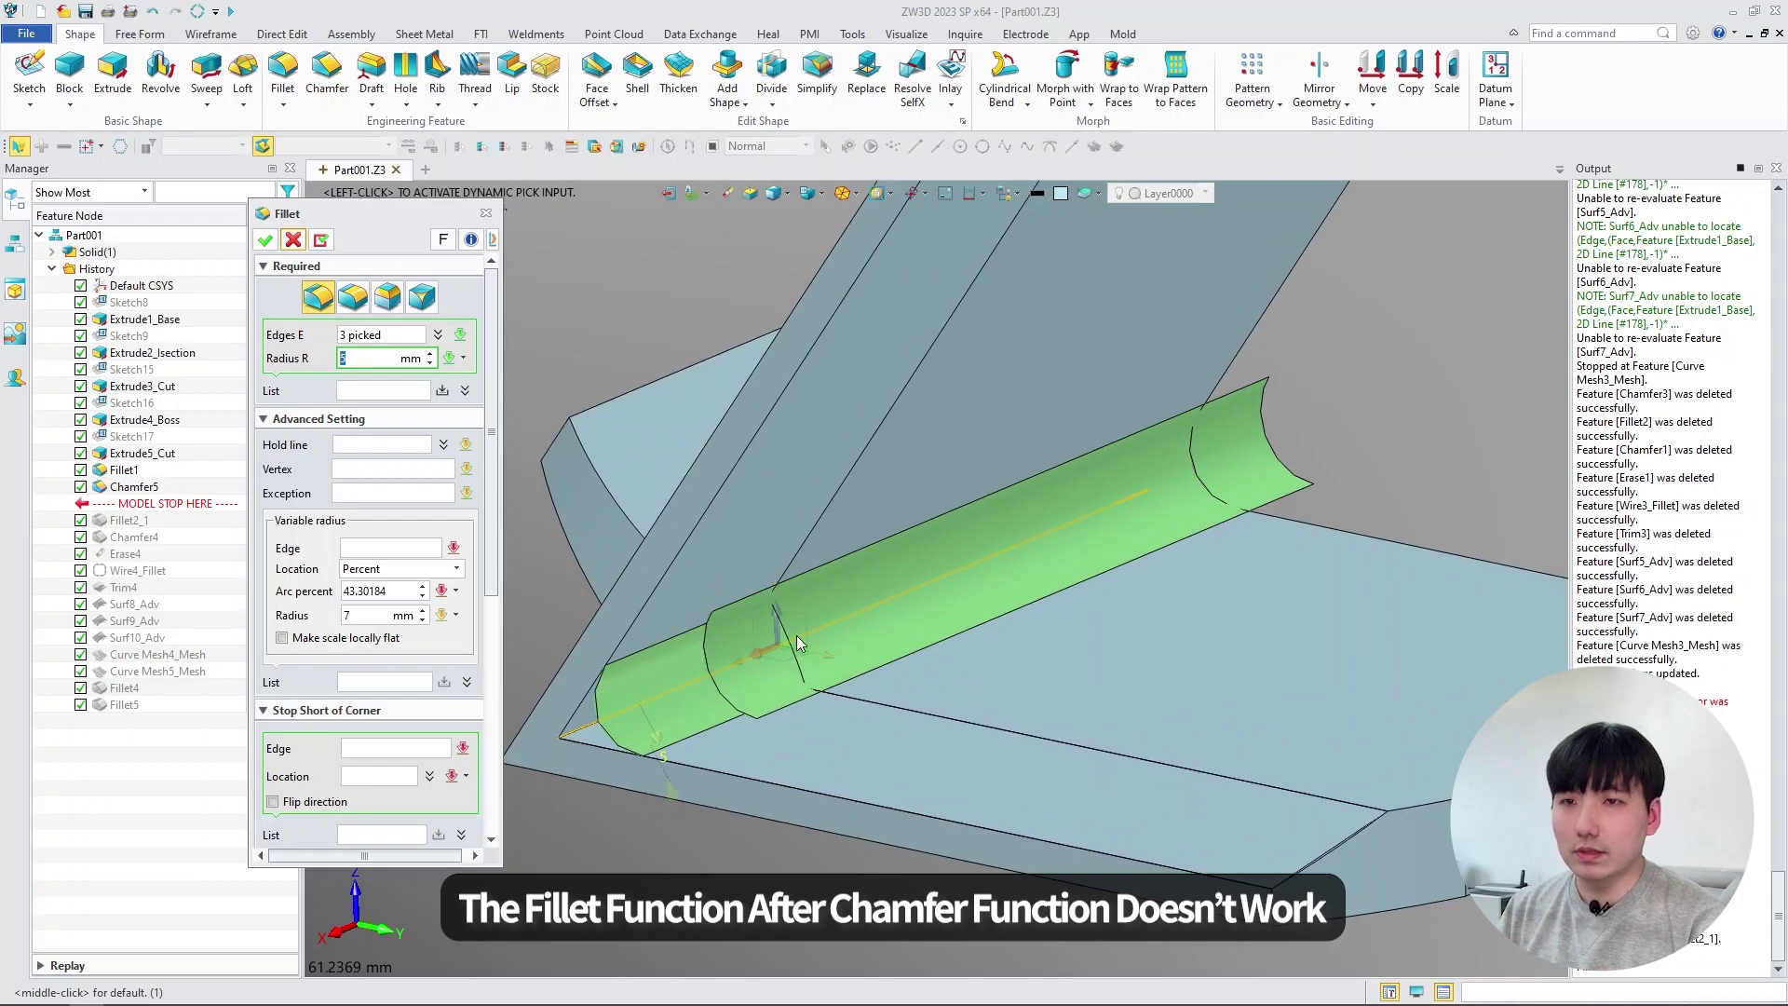
pyautogui.moveTo(796, 637)
pyautogui.mouseDown(button='right')
pyautogui.moveTo(855, 691)
pyautogui.moveTo(901, 609)
pyautogui.moveTo(788, 630)
pyautogui.moveTo(823, 606)
pyautogui.moveTo(842, 662)
pyautogui.moveTo(830, 646)
pyautogui.mouseUp(button='right')
pyautogui.click(265, 239)
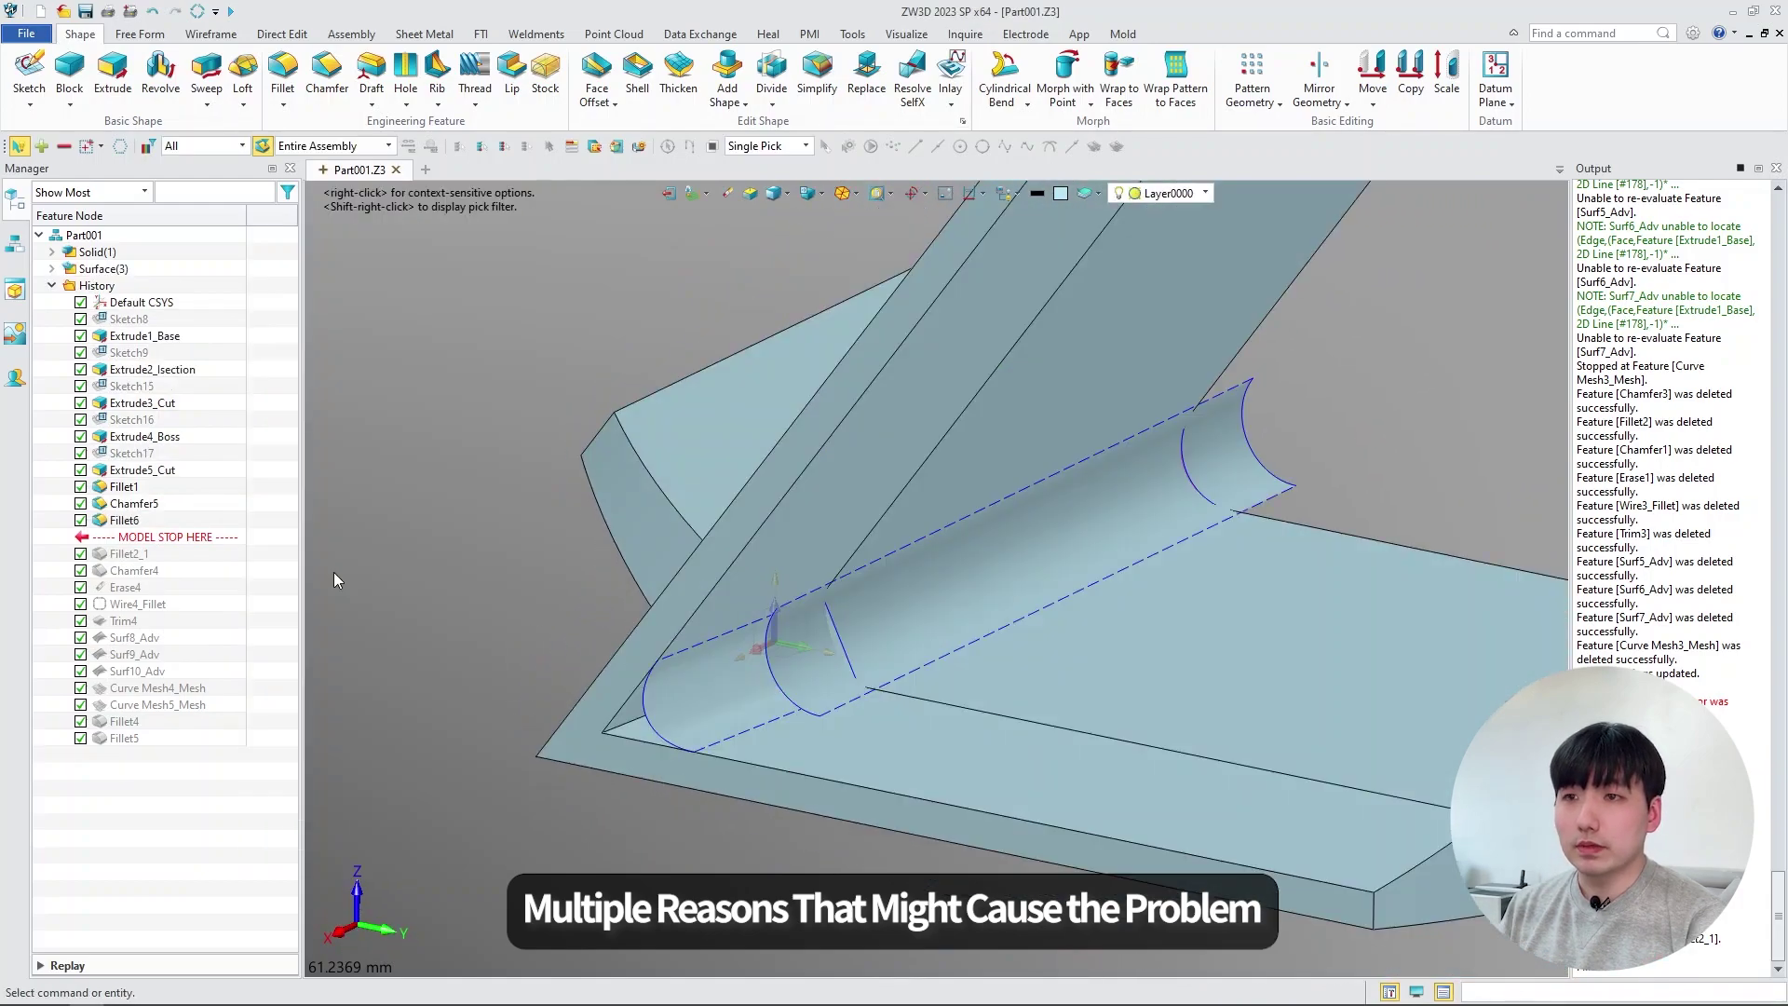
pyautogui.hotkey('ctrl', 'z')
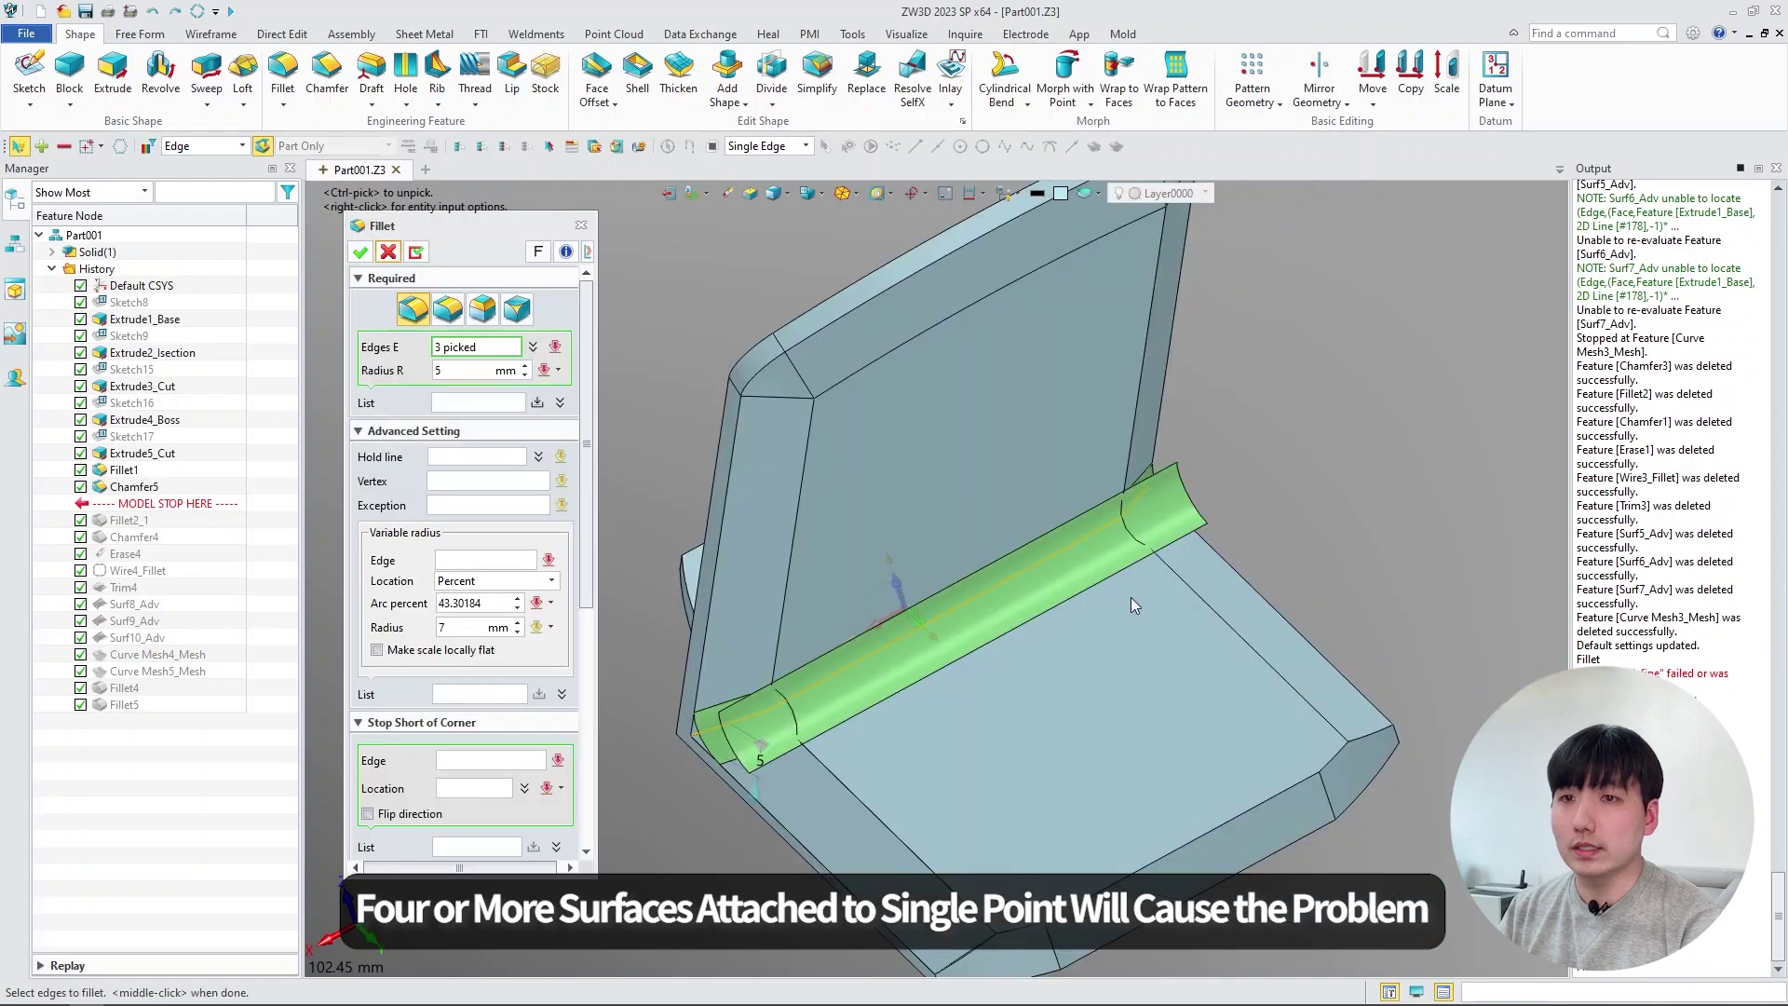
# - Fillet the crease between the stand's back and base with a 5 mm radius, placed ahead of the chamfer in the history
pyautogui.moveTo(1130, 596); pyautogui.dragTo(834, 602, button='right')
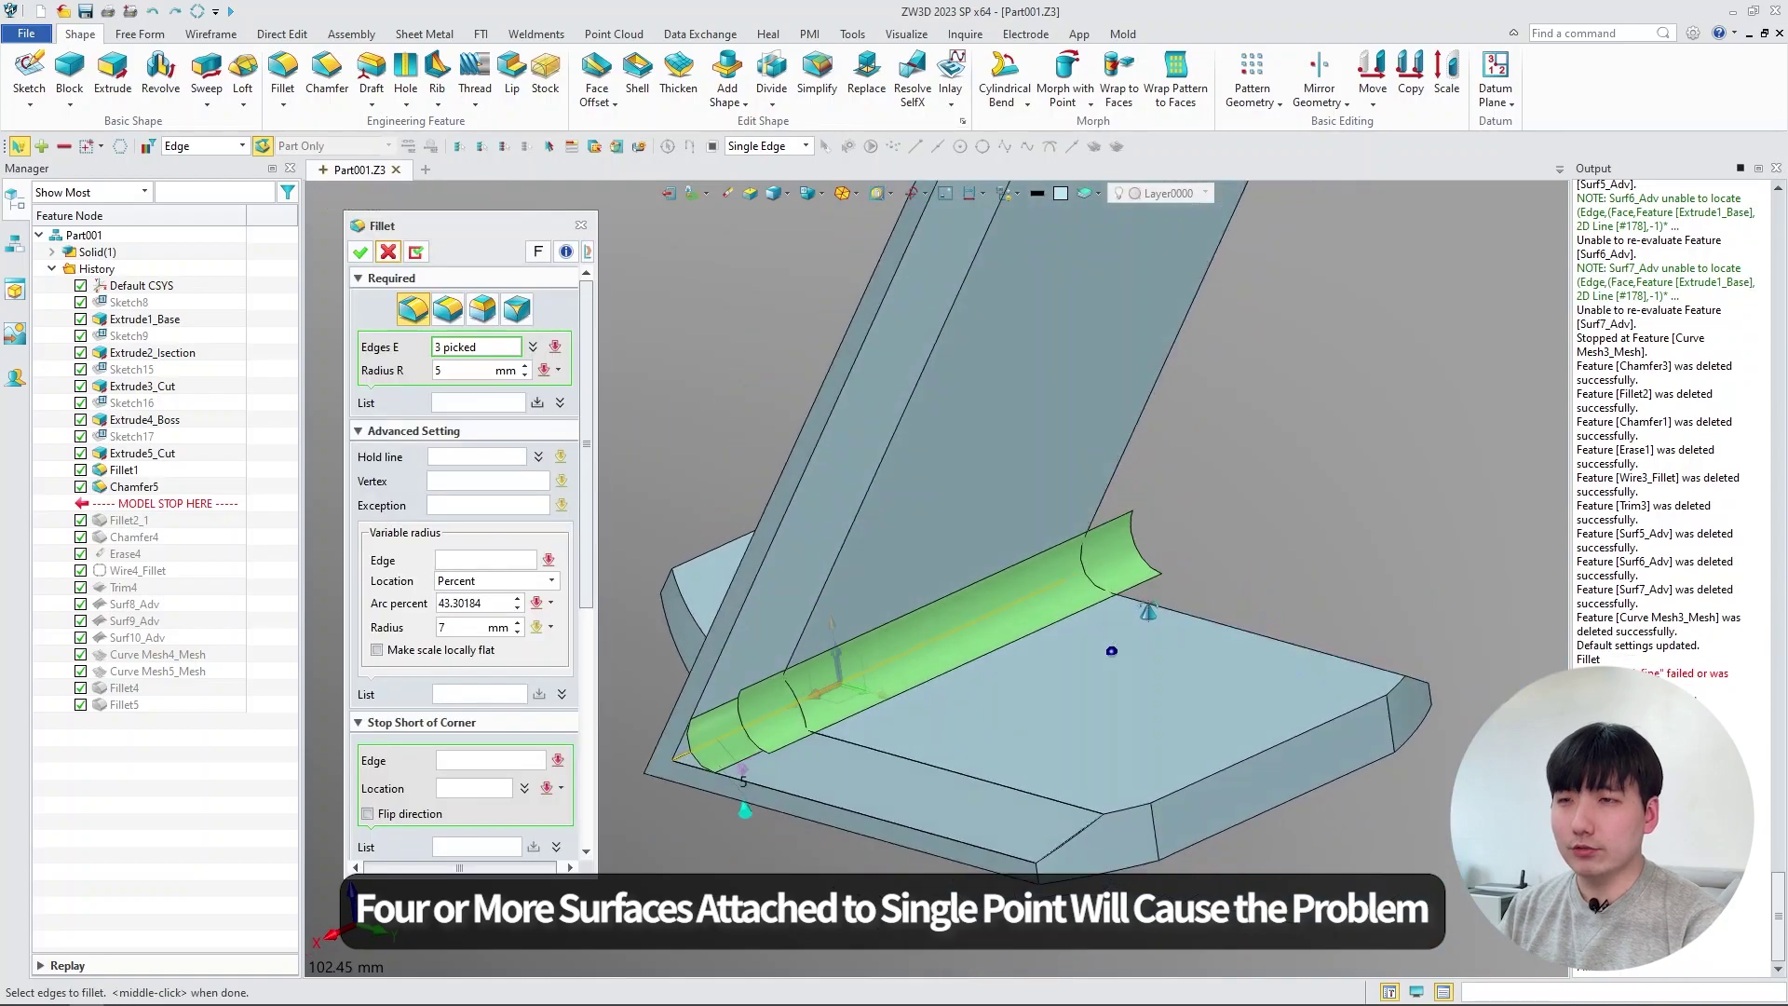
pyautogui.scroll(-5, 416, 640)
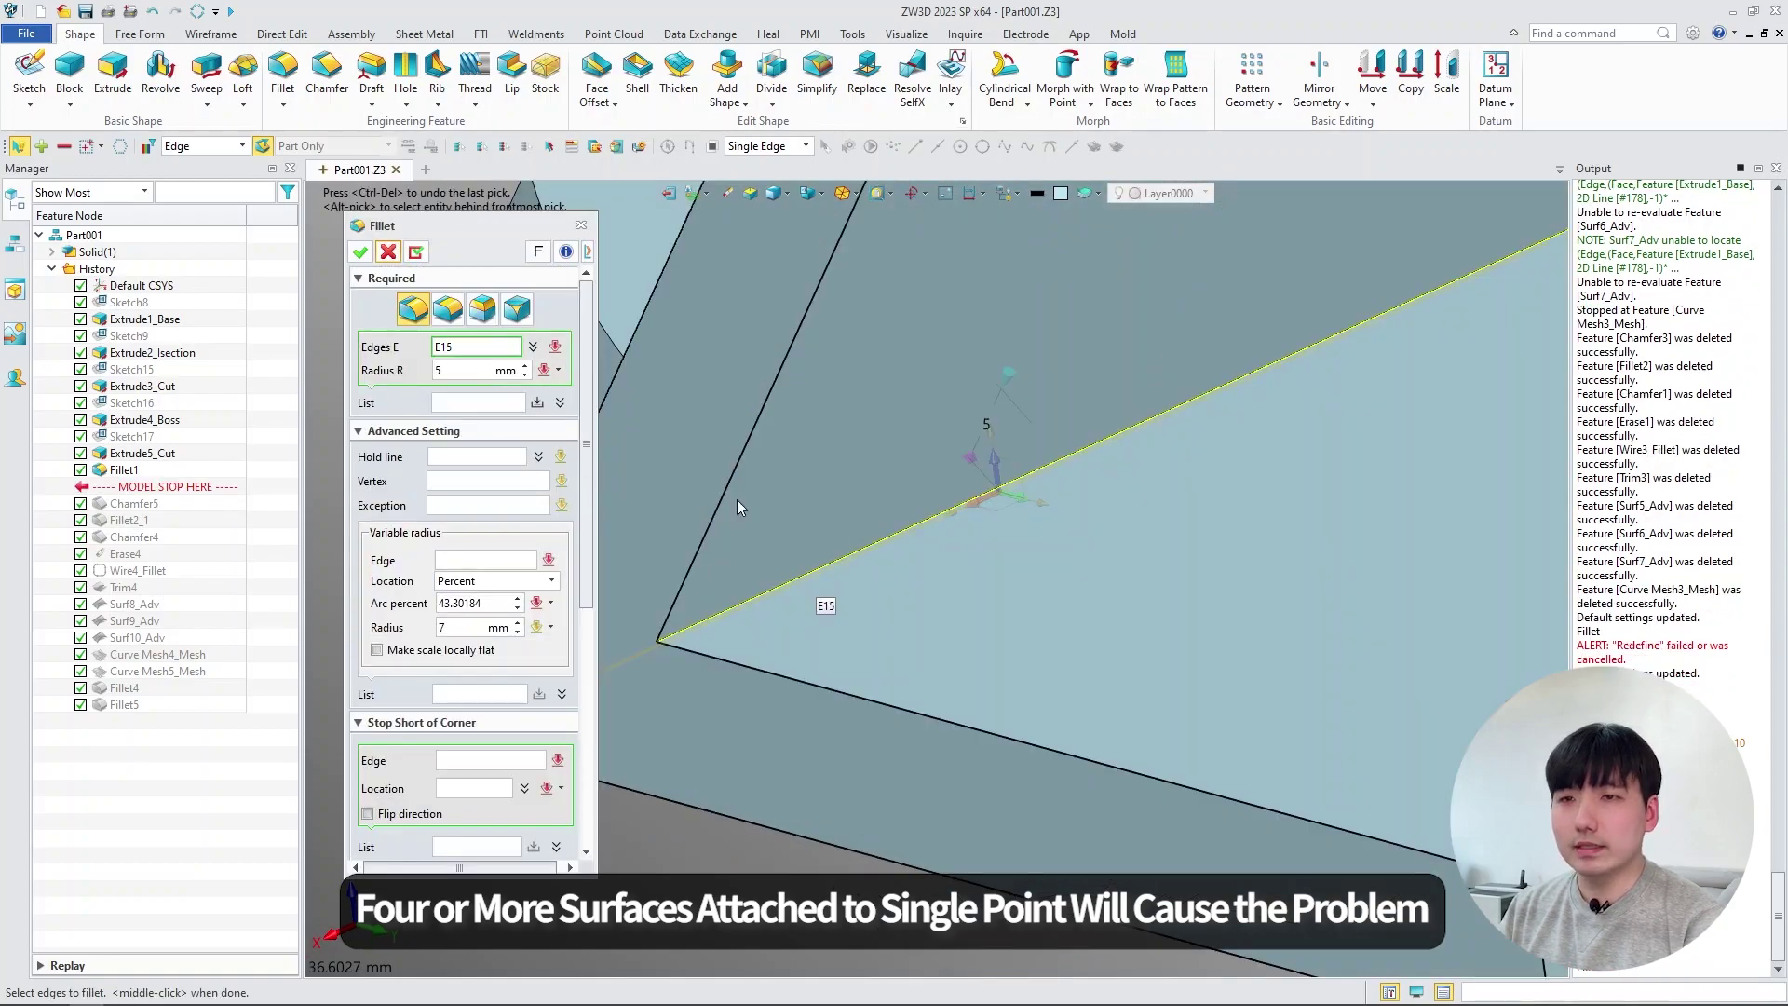
pyautogui.click(760, 596)
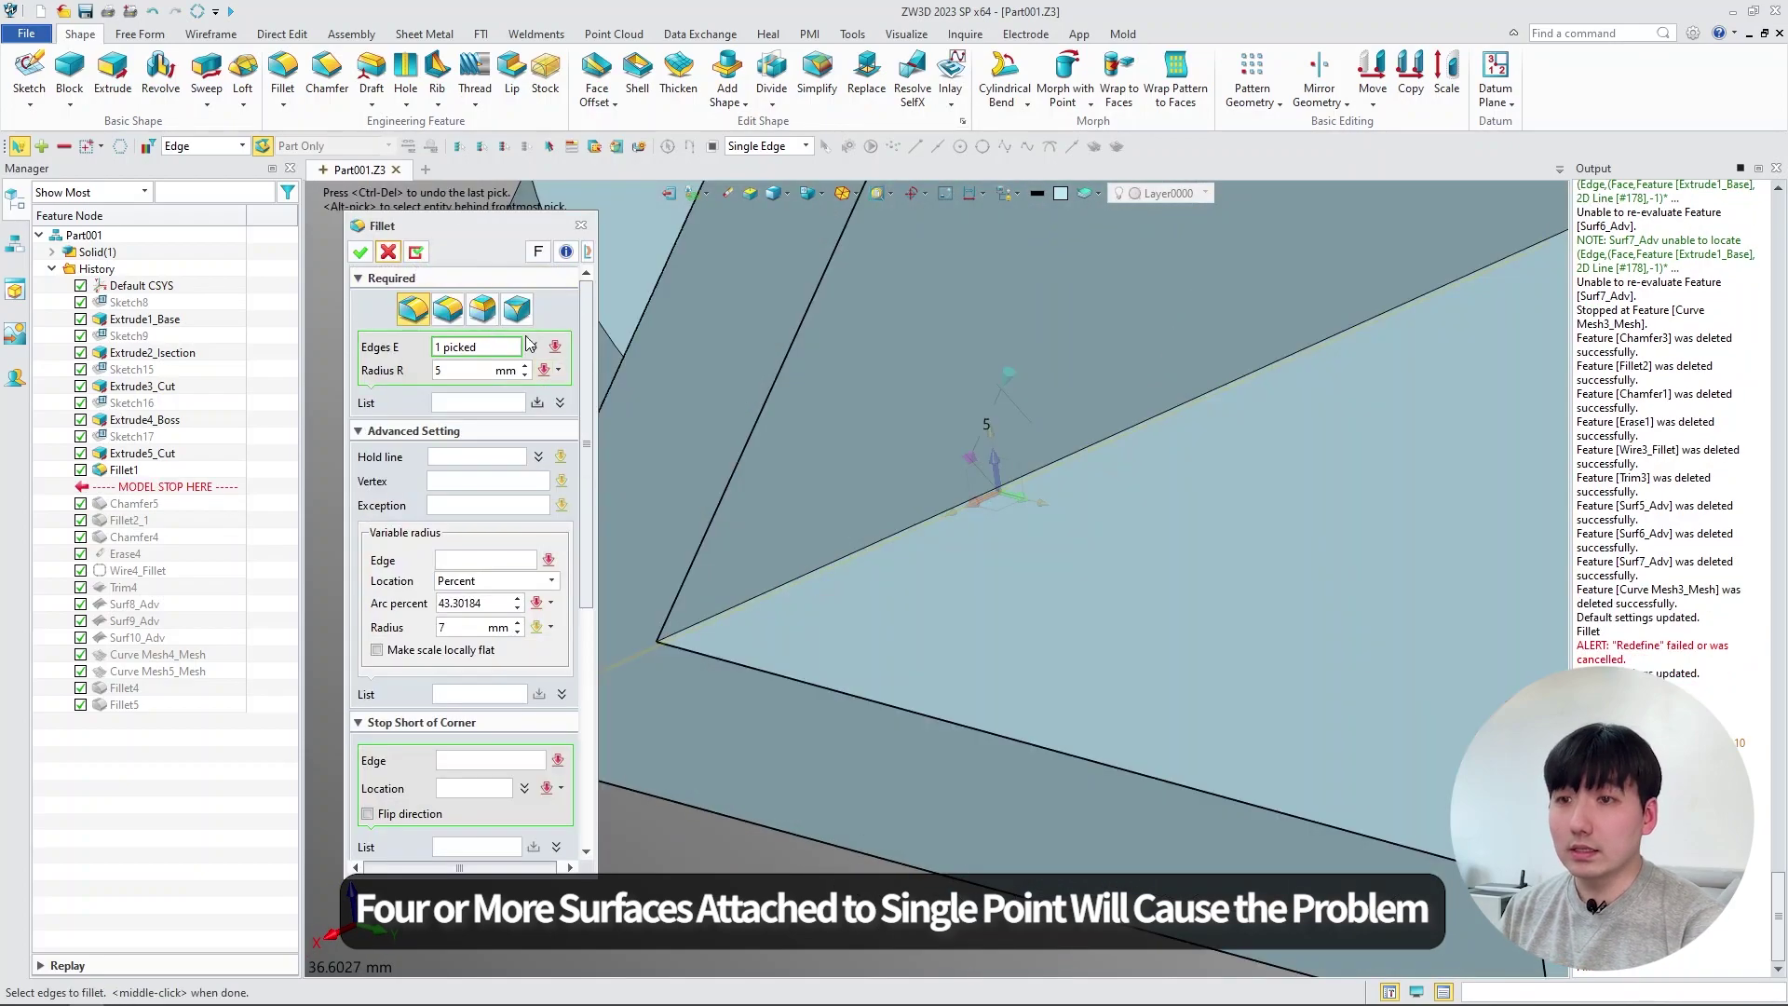
pyautogui.click(760, 598)
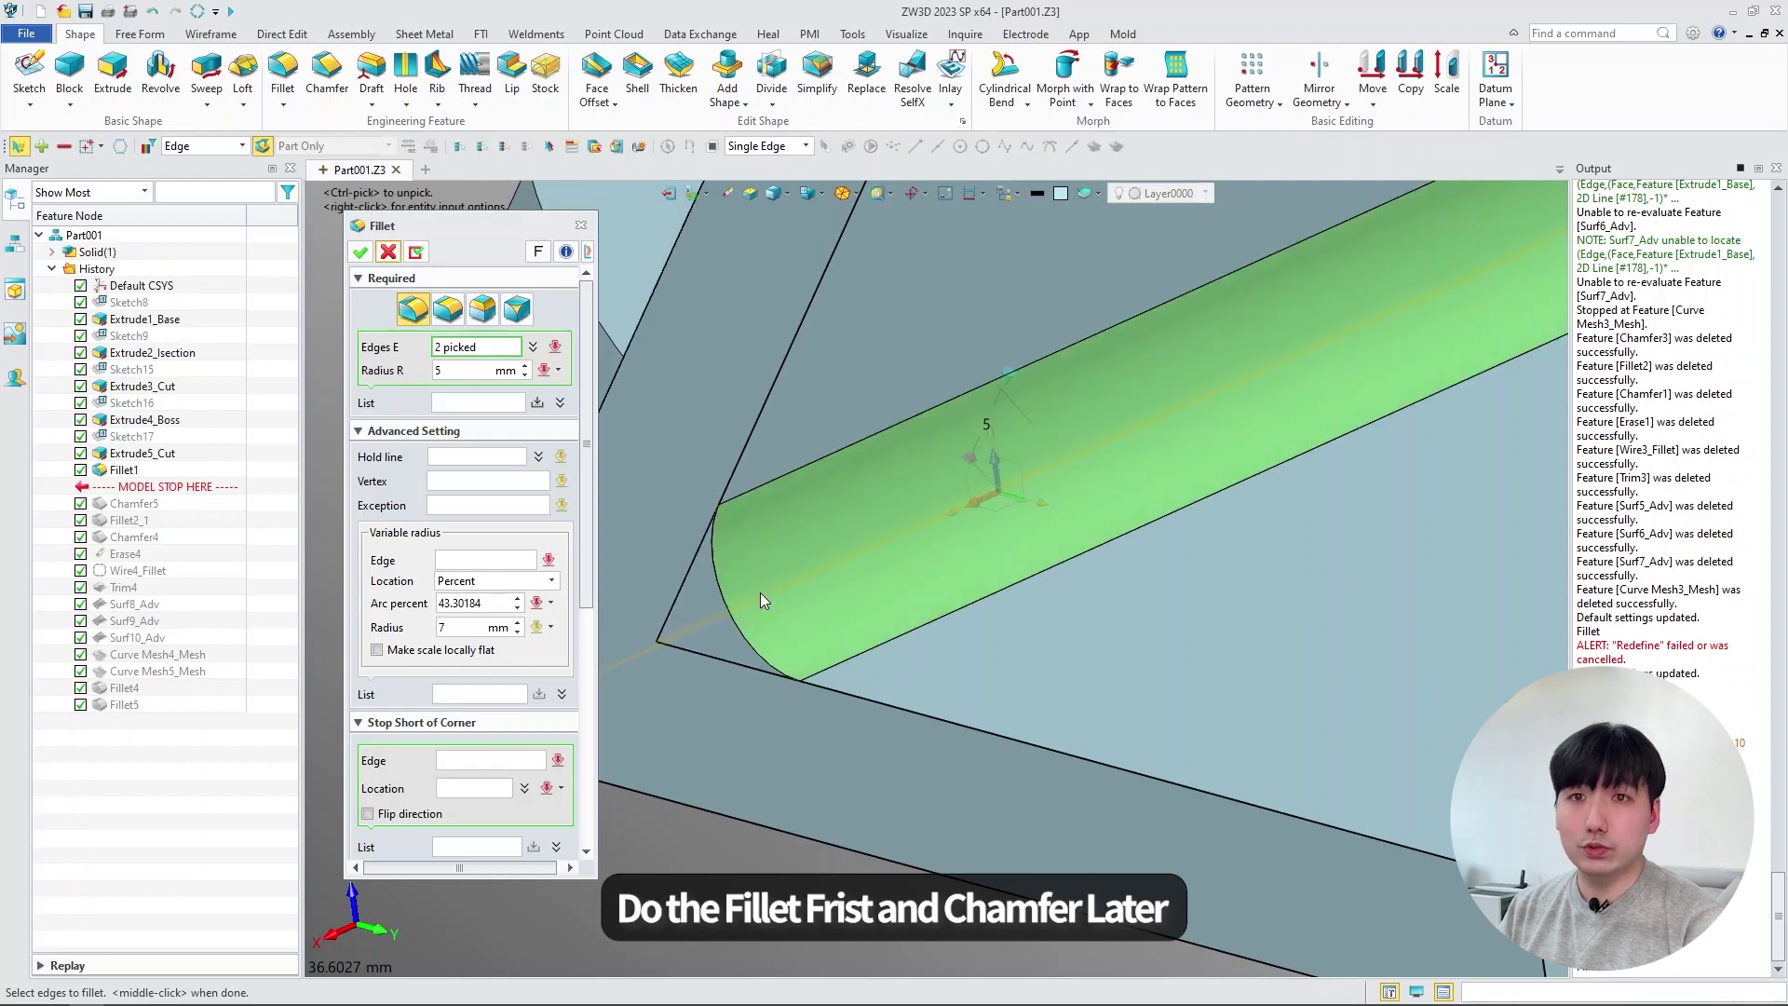
pyautogui.click(359, 253)
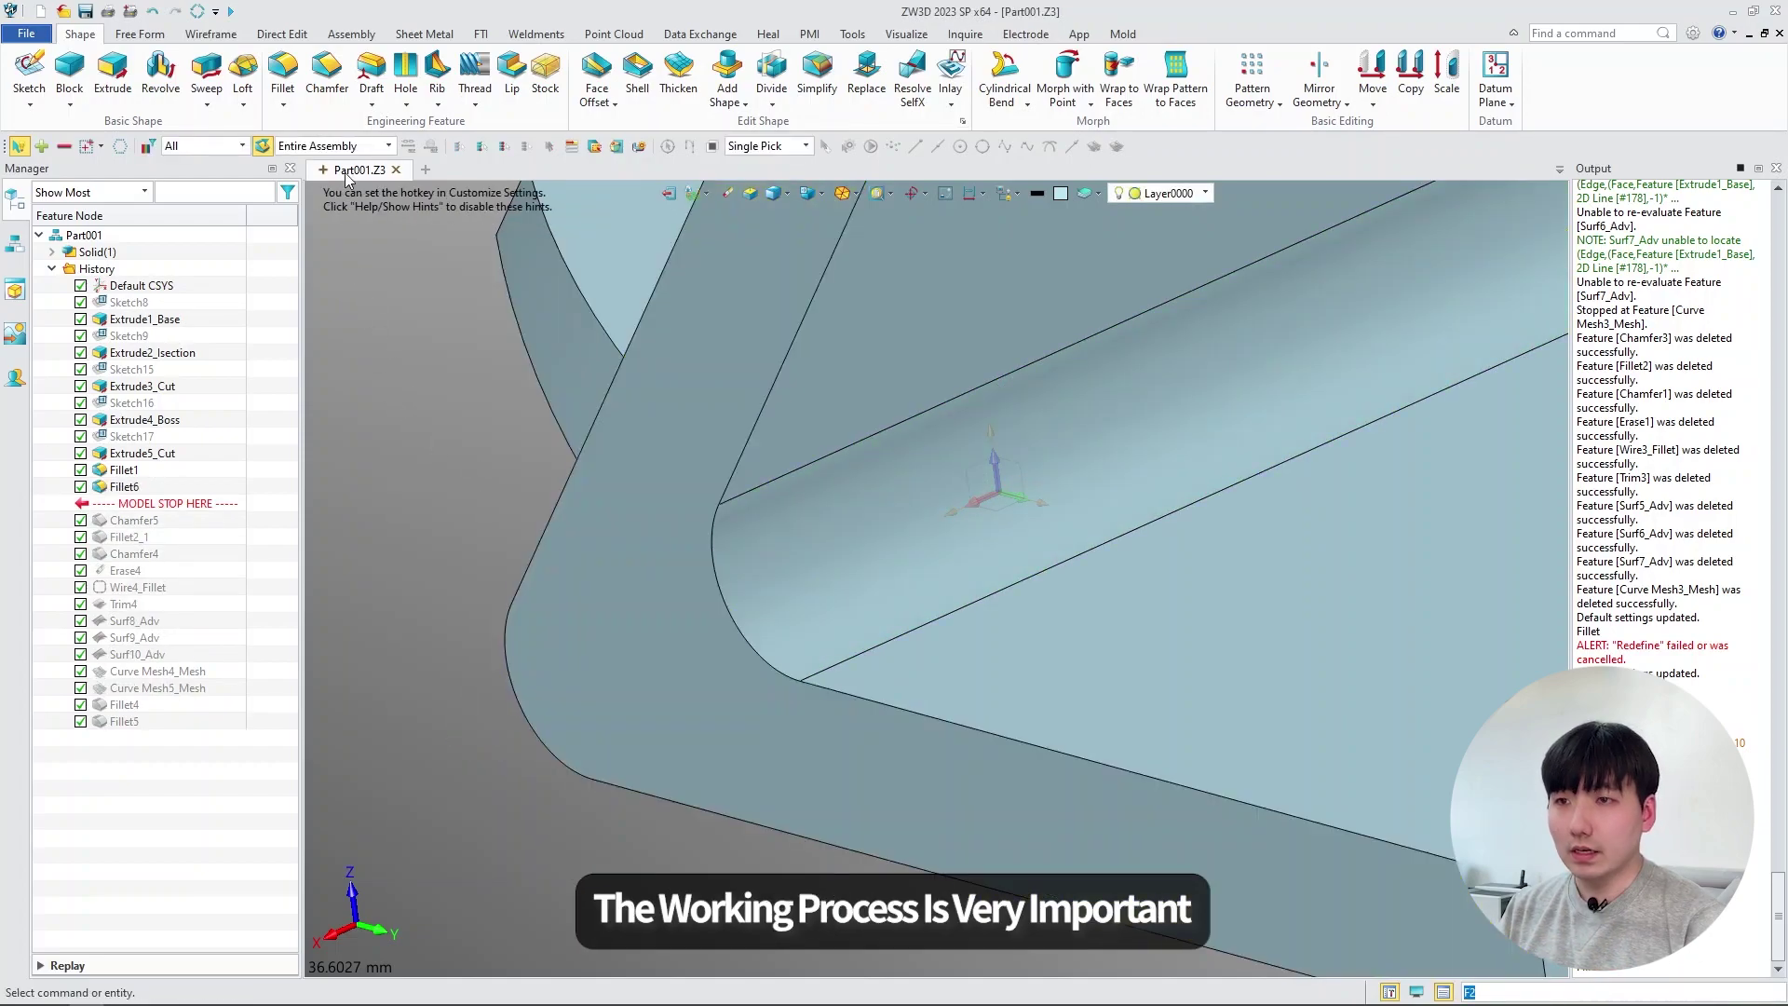
# - Chamfer the inner edges of the back and base, including the crease fillet's arc, with asymmetric setbacks of 5 mm and 8 mm
pyautogui.click(327, 67)
pyautogui.click(790, 361)
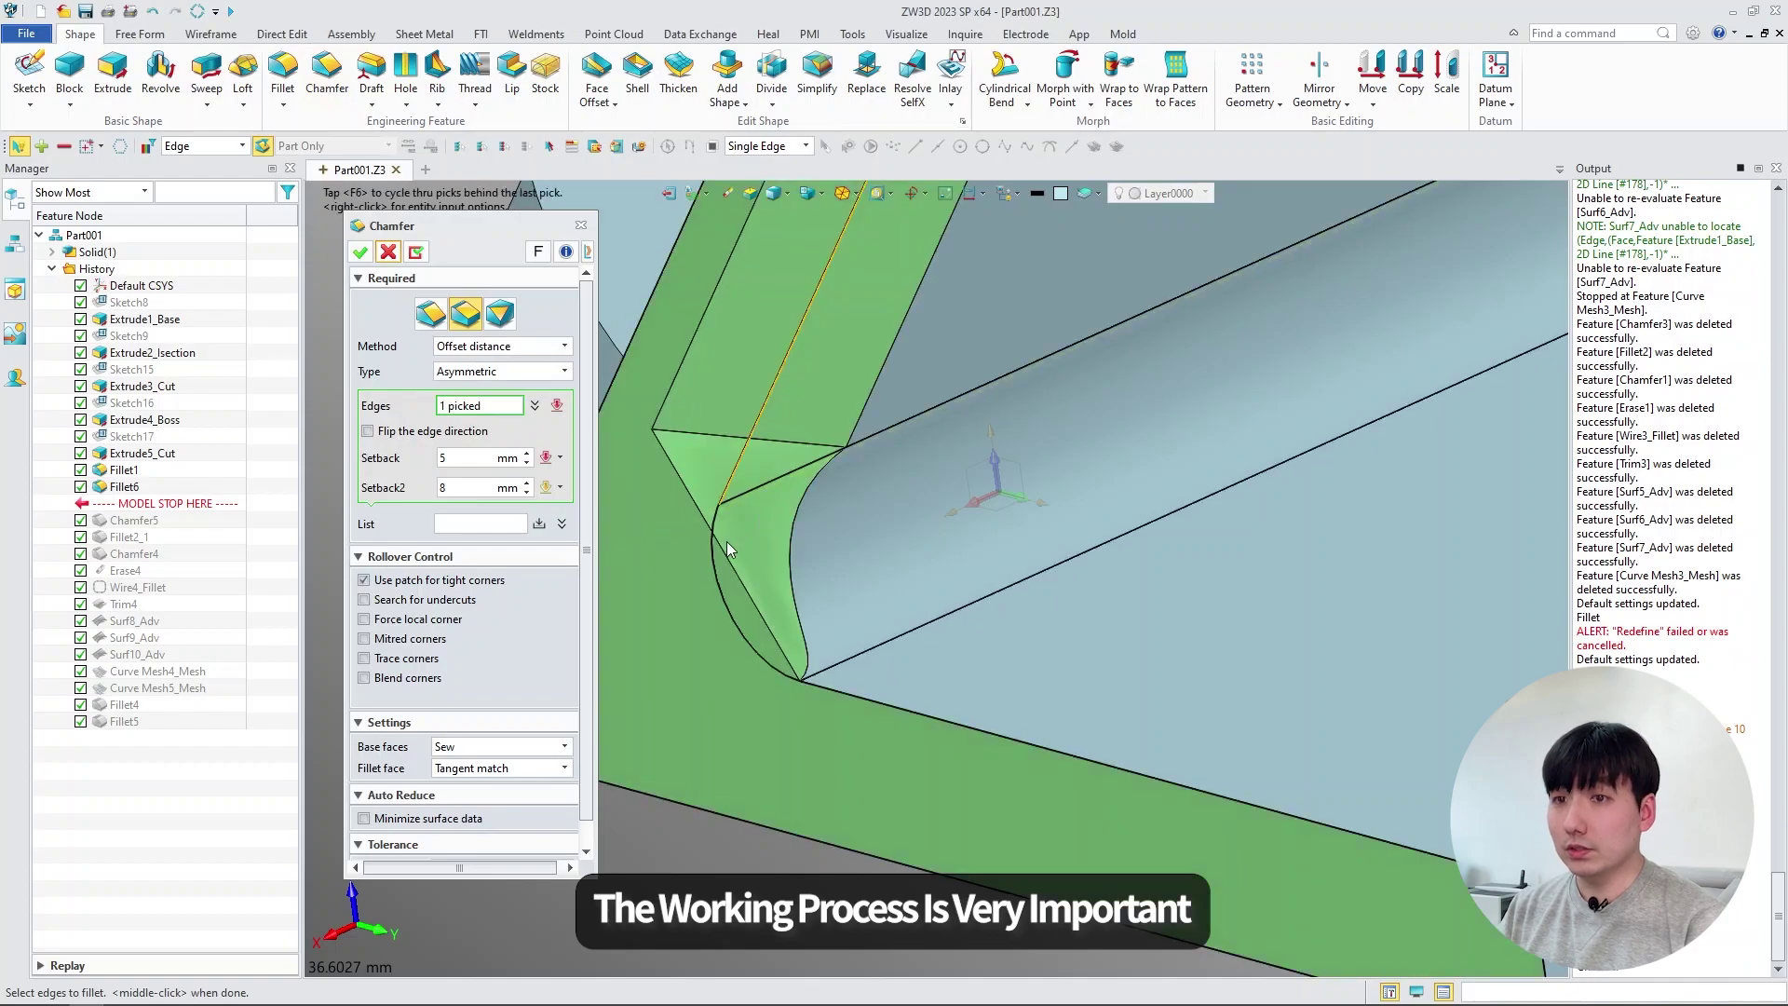
pyautogui.click(712, 570)
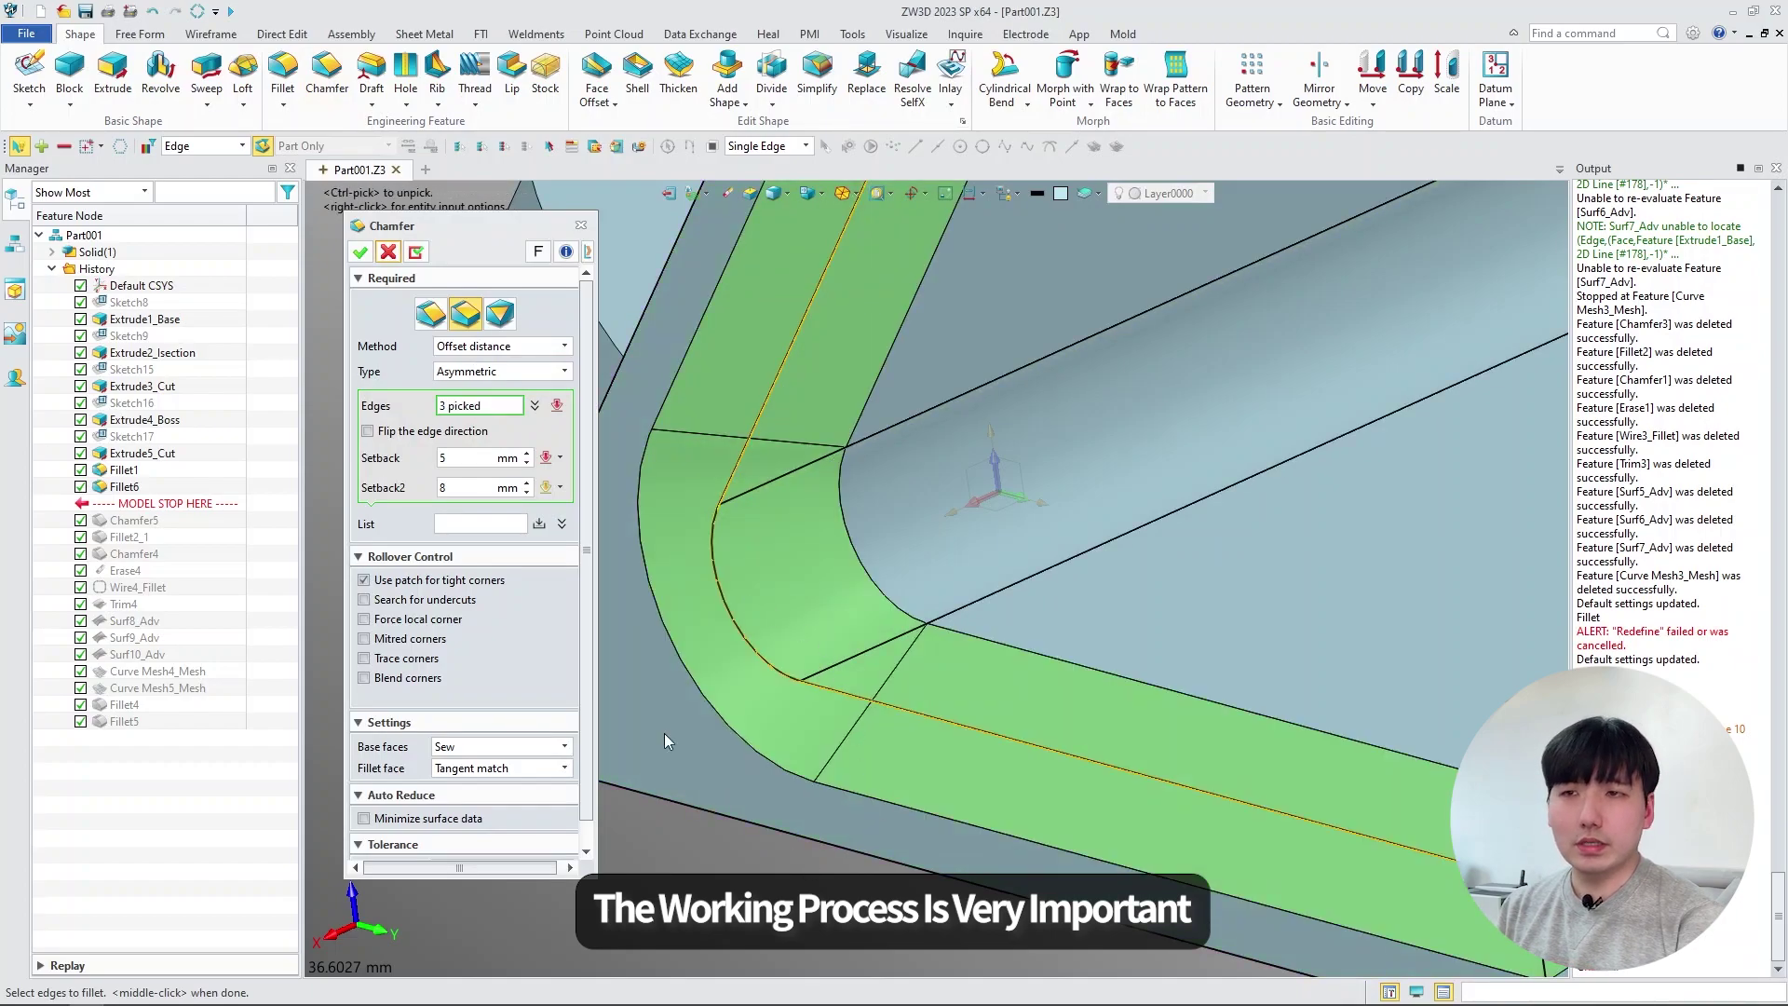
pyautogui.click(360, 253)
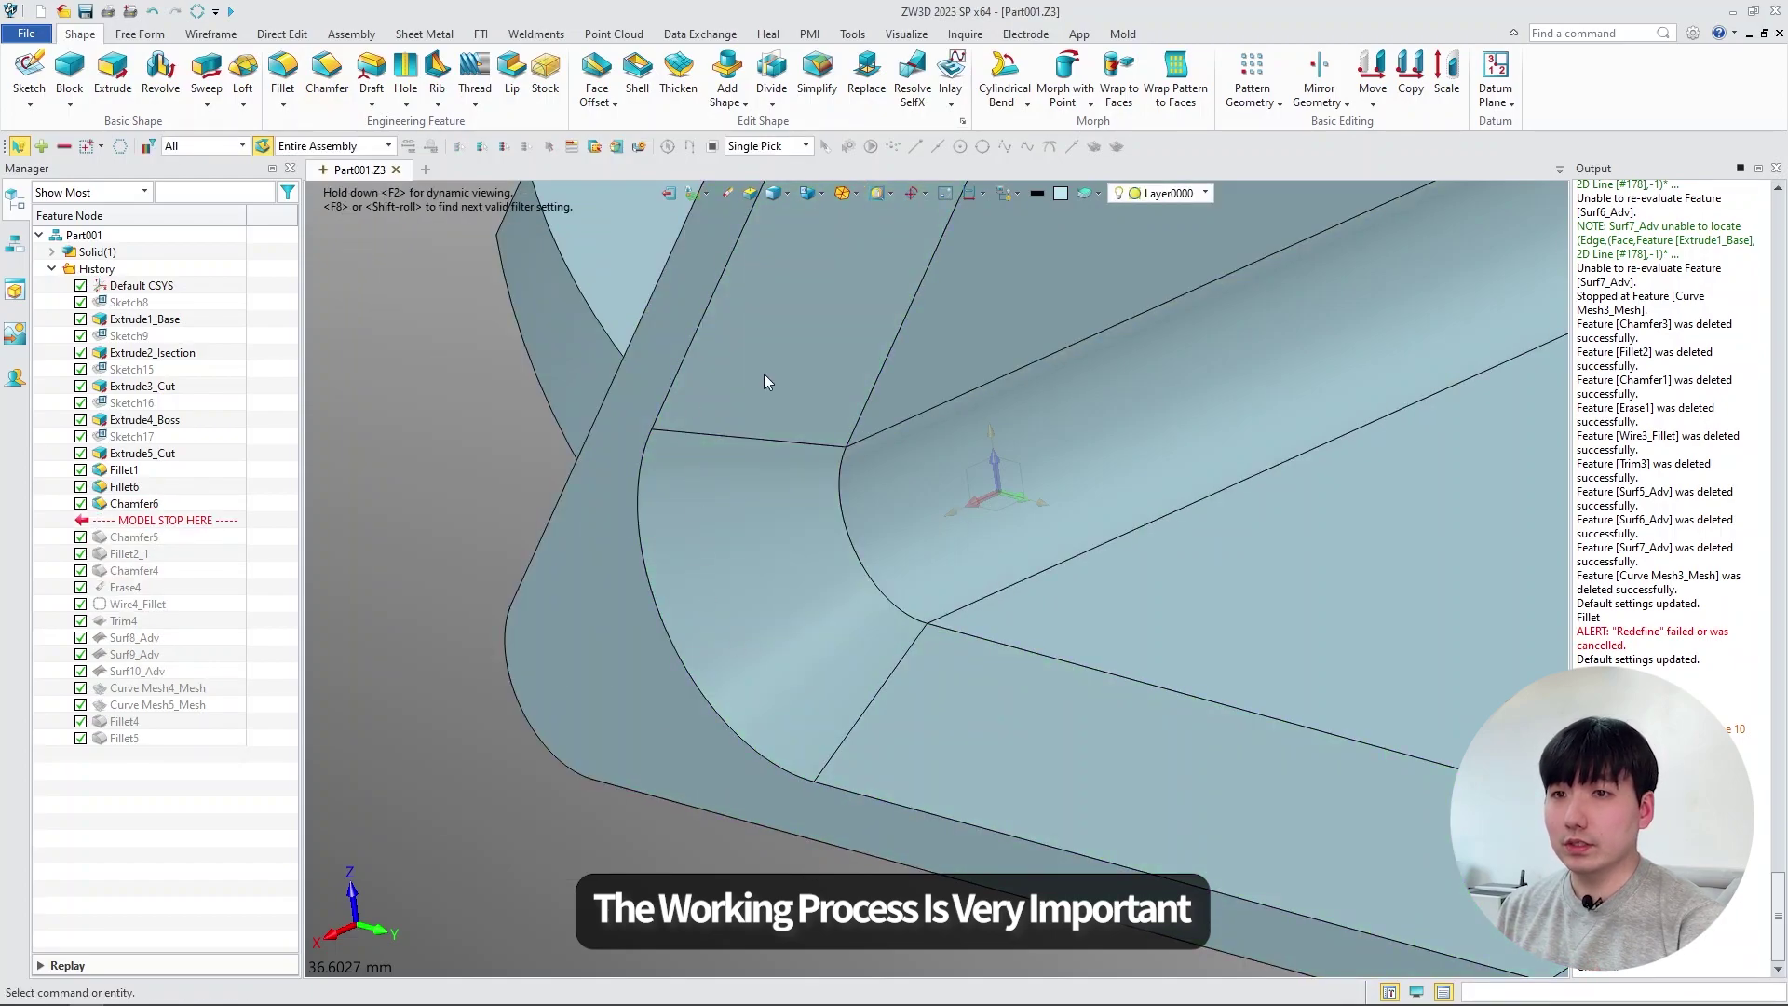
pyautogui.scroll(-3, 1263, 489)
pyautogui.moveTo(1251, 518); pyautogui.dragTo(1137, 638, button='middle')
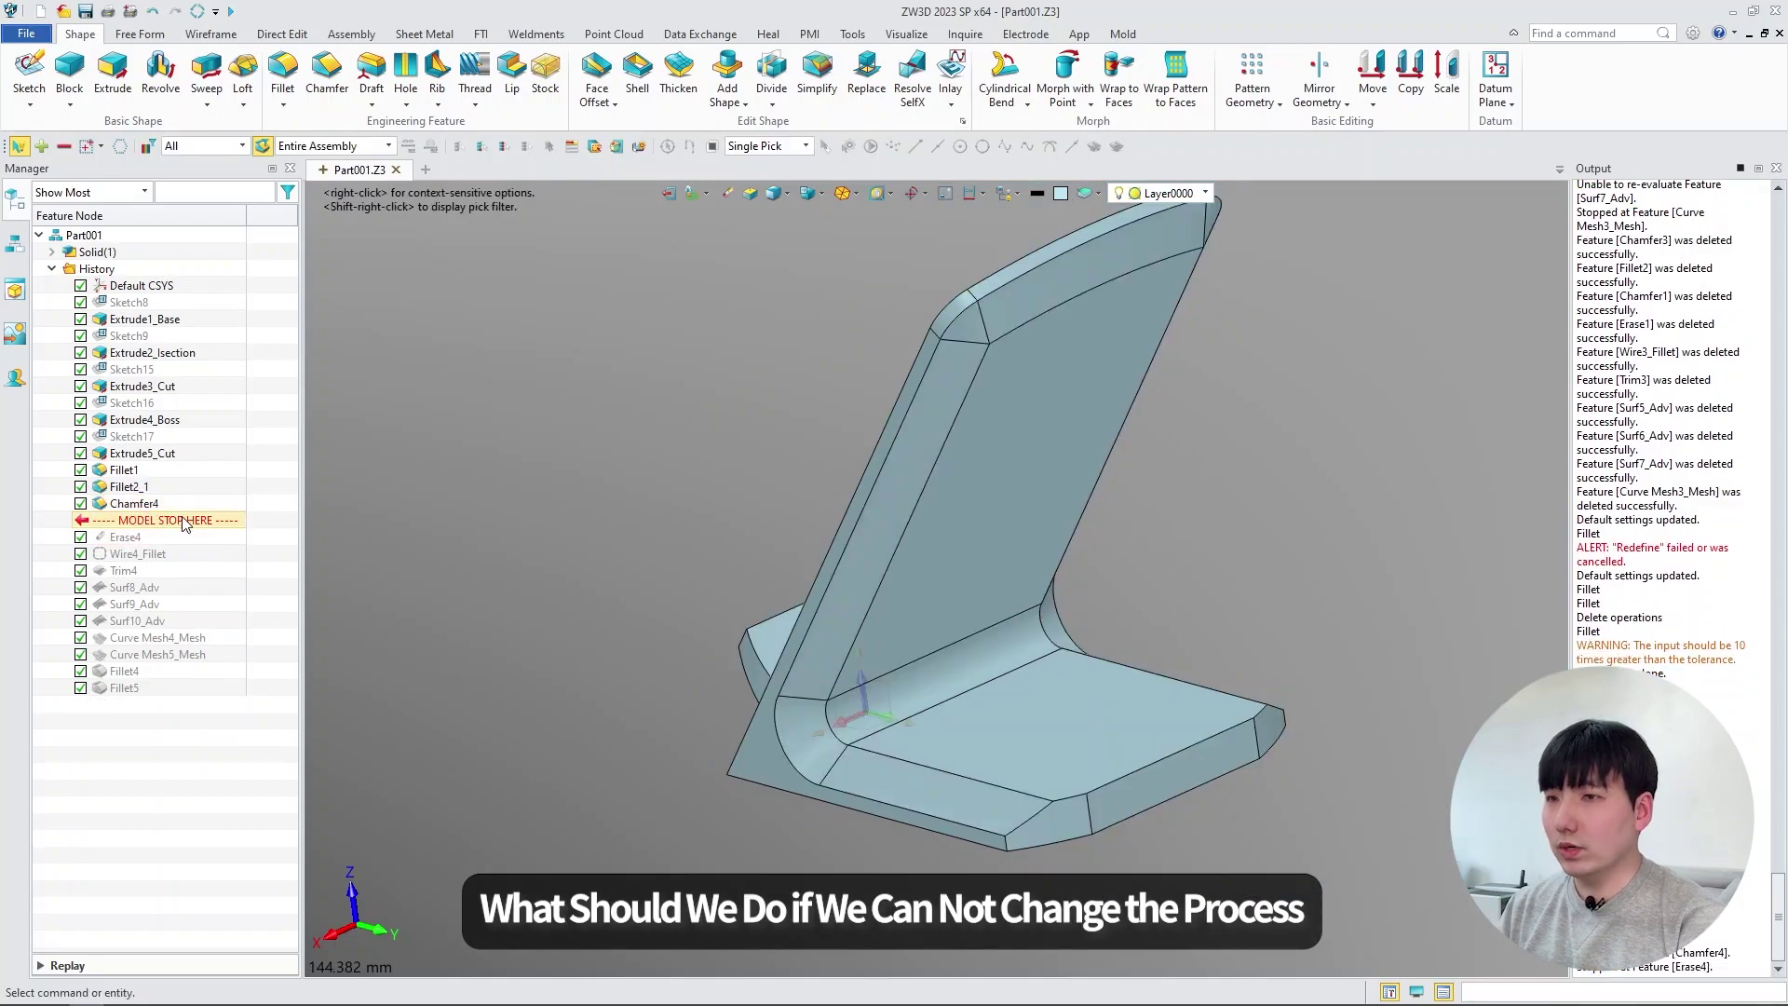
# - Redefine Chamfer4 with a second setback of 7 mm after examining the back's upper rounded corner
pyautogui.click(932, 421)
pyautogui.moveTo(932, 421); pyautogui.dragTo(875, 467, button='middle')
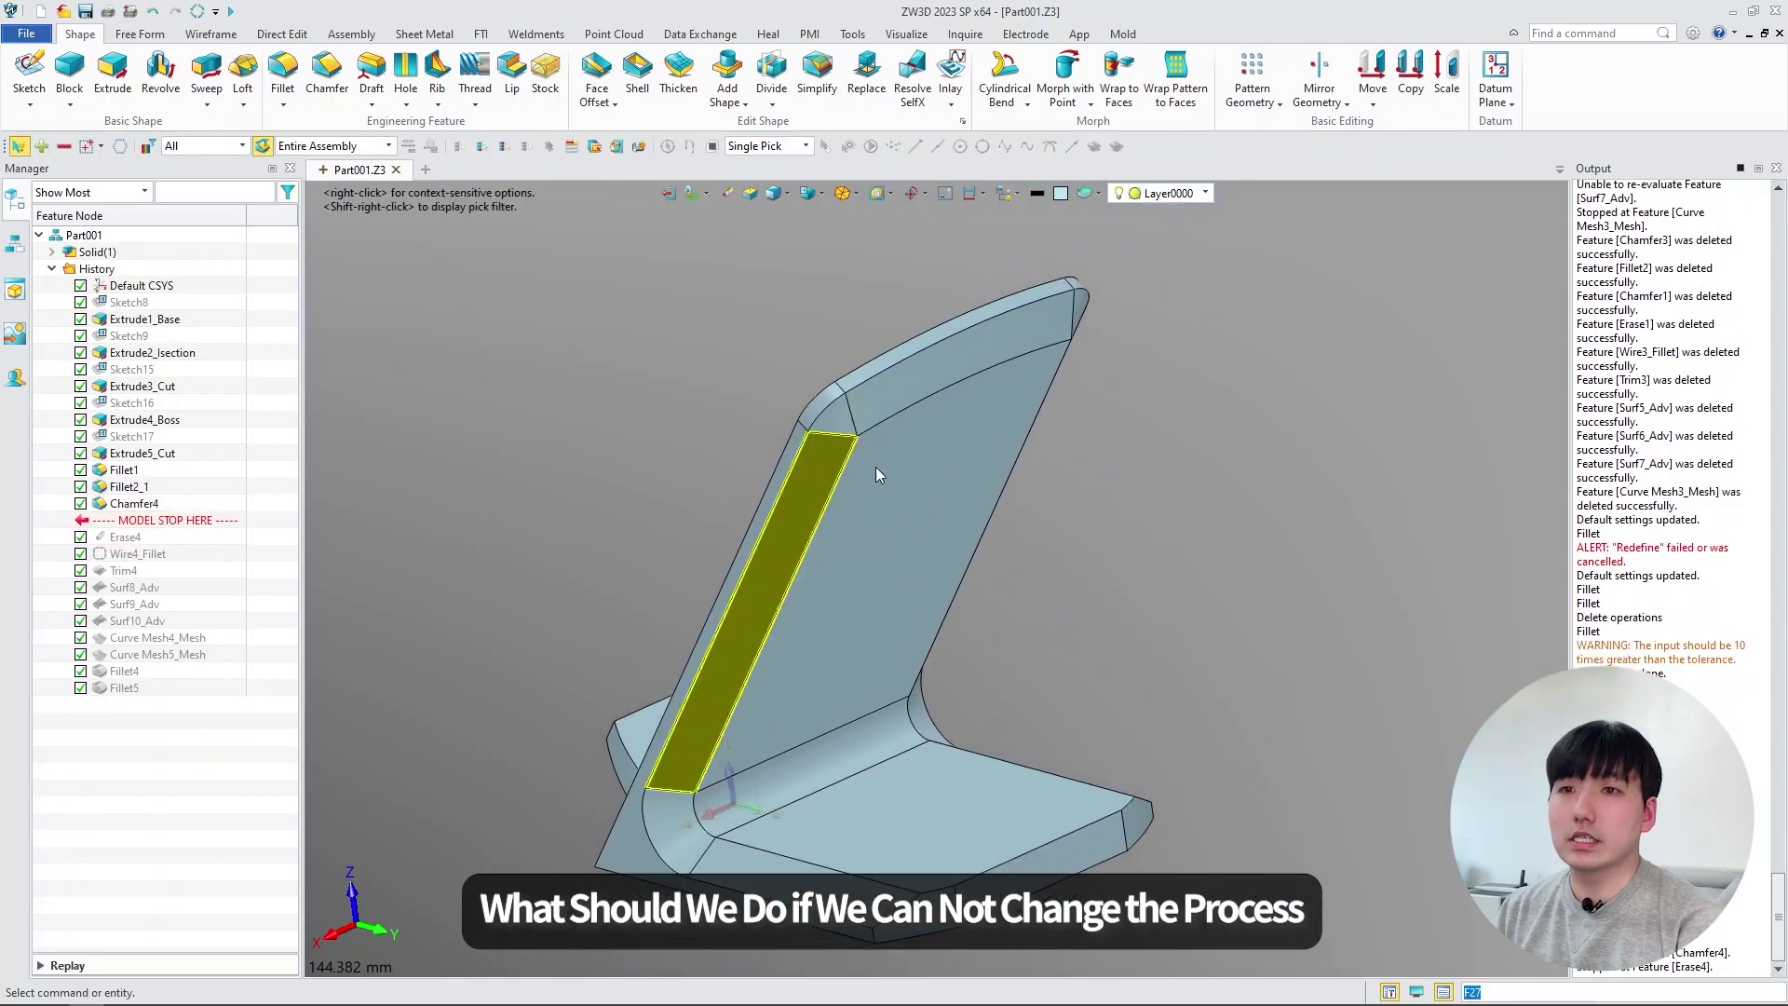
pyautogui.scroll(5, 866, 456)
pyautogui.moveTo(808, 404); pyautogui.dragTo(866, 516, button='middle')
pyautogui.moveTo(866, 514); pyautogui.dragTo(839, 486, button='right')
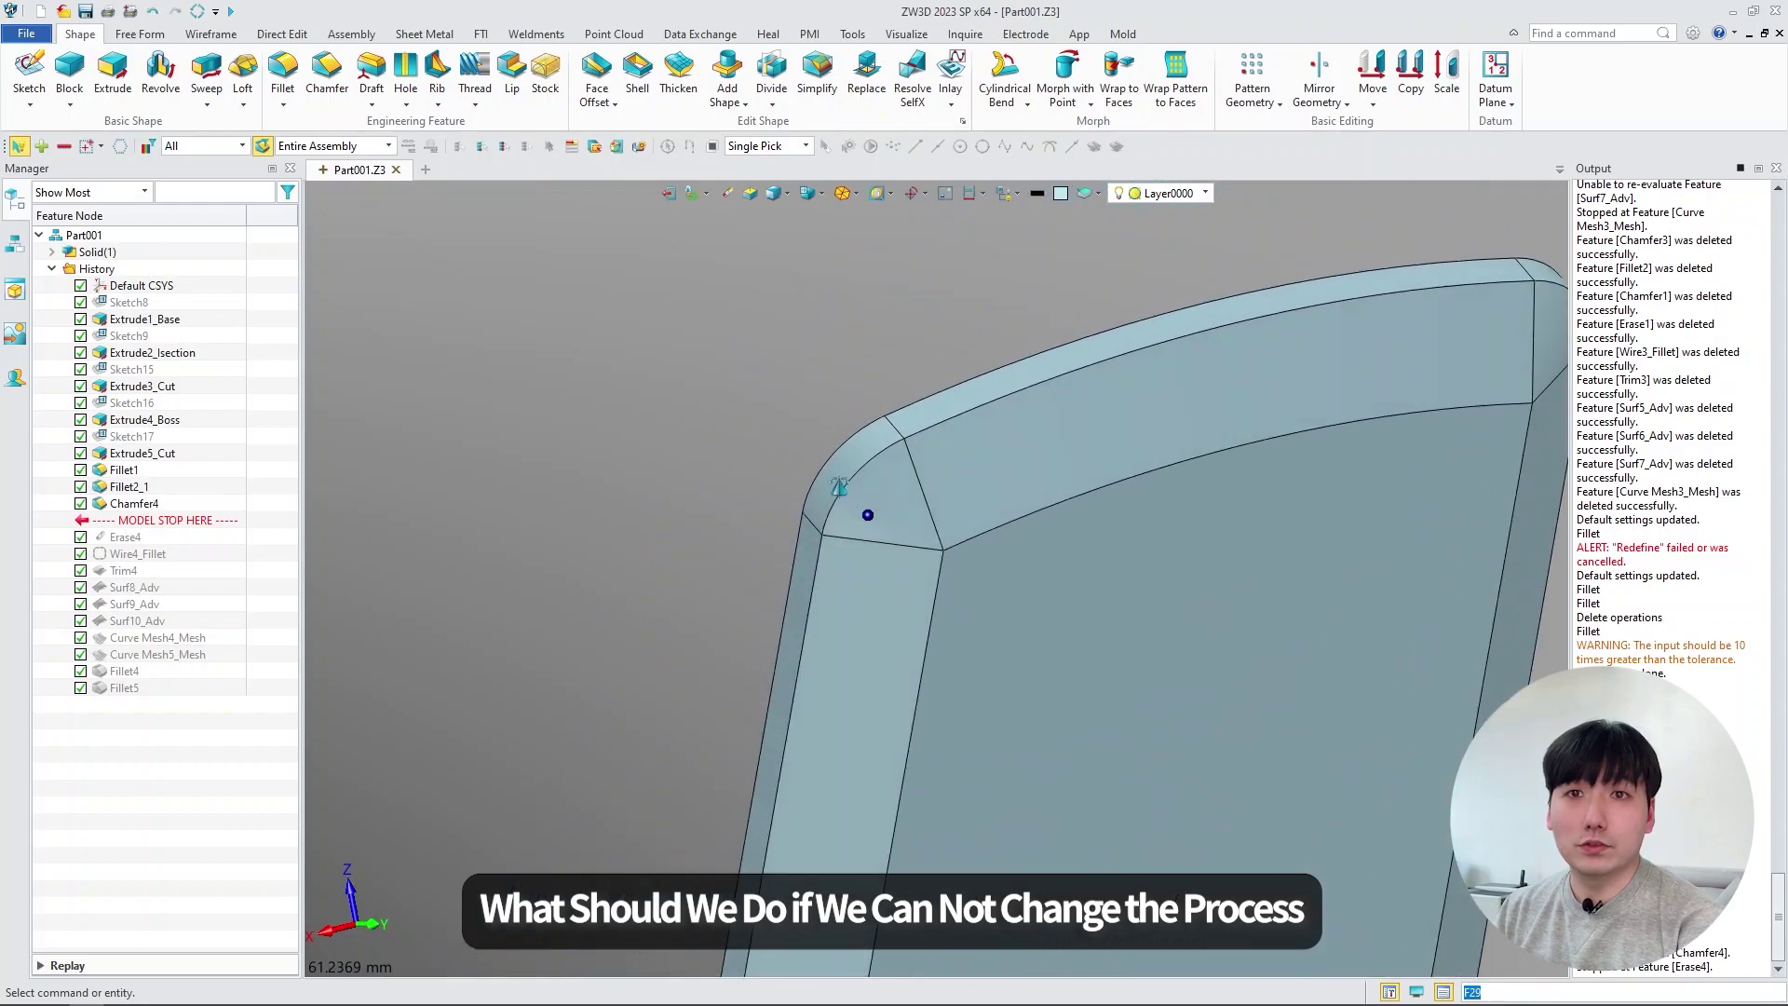
pyautogui.scroll(4, 955, 554)
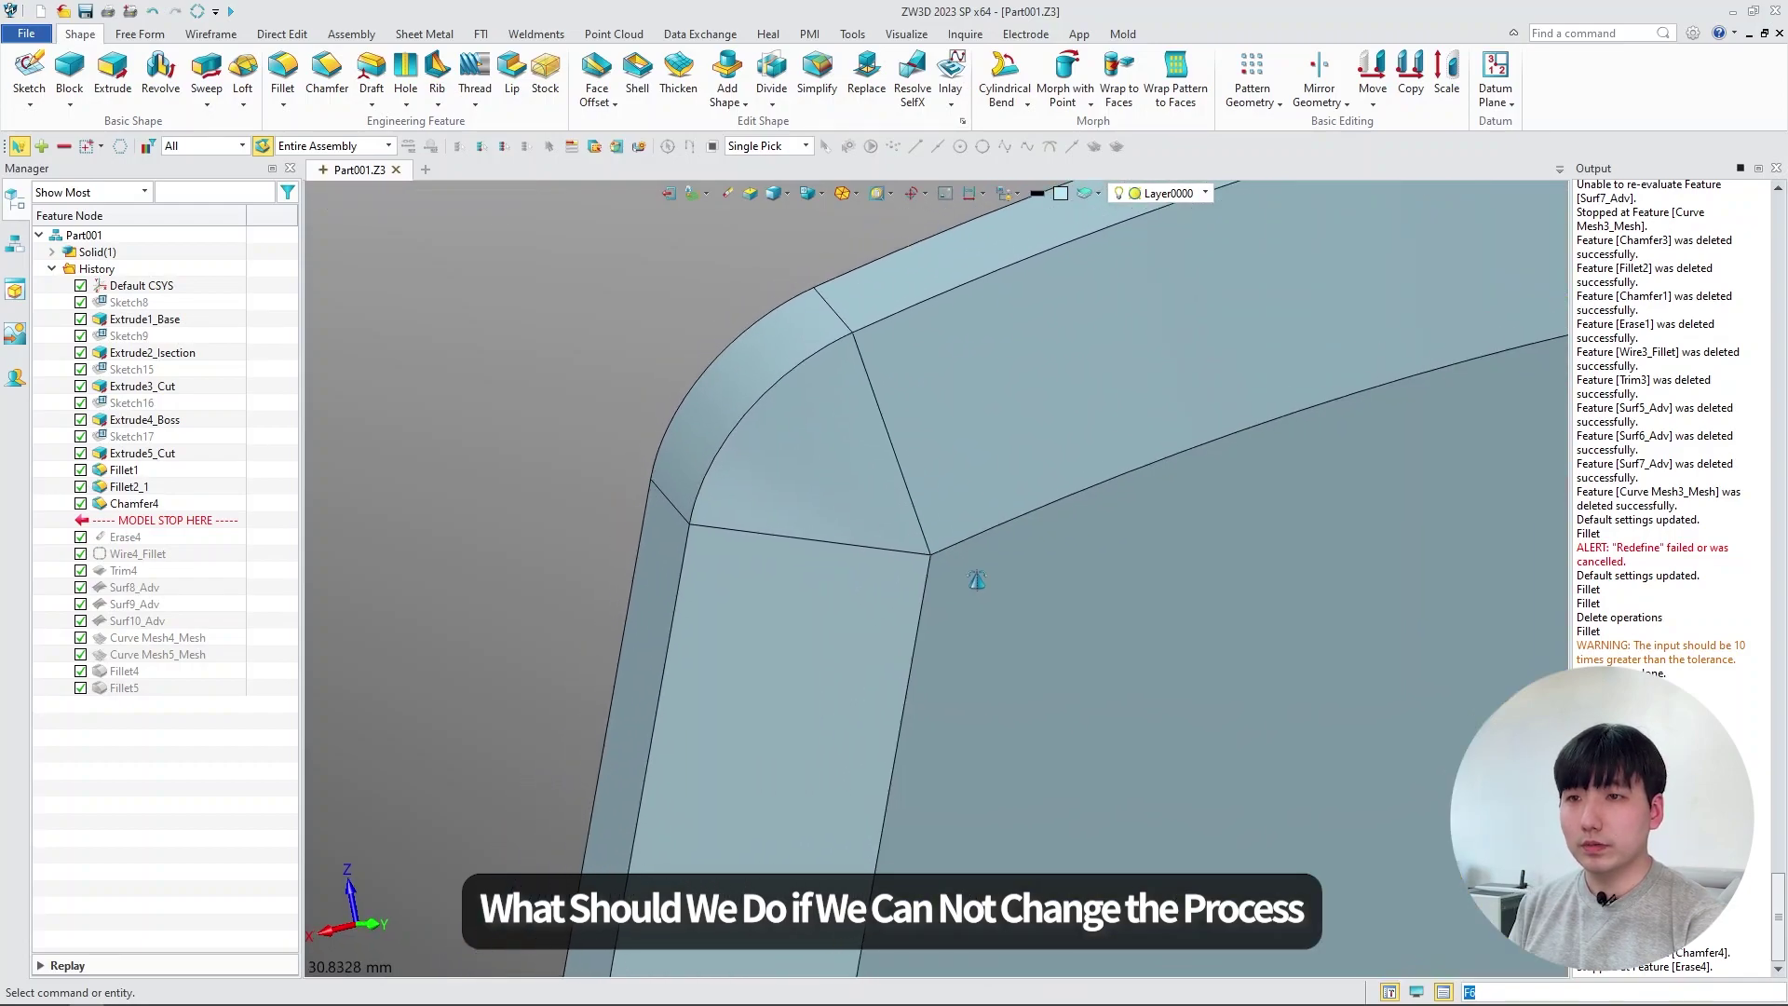
pyautogui.doubleClick(134, 503)
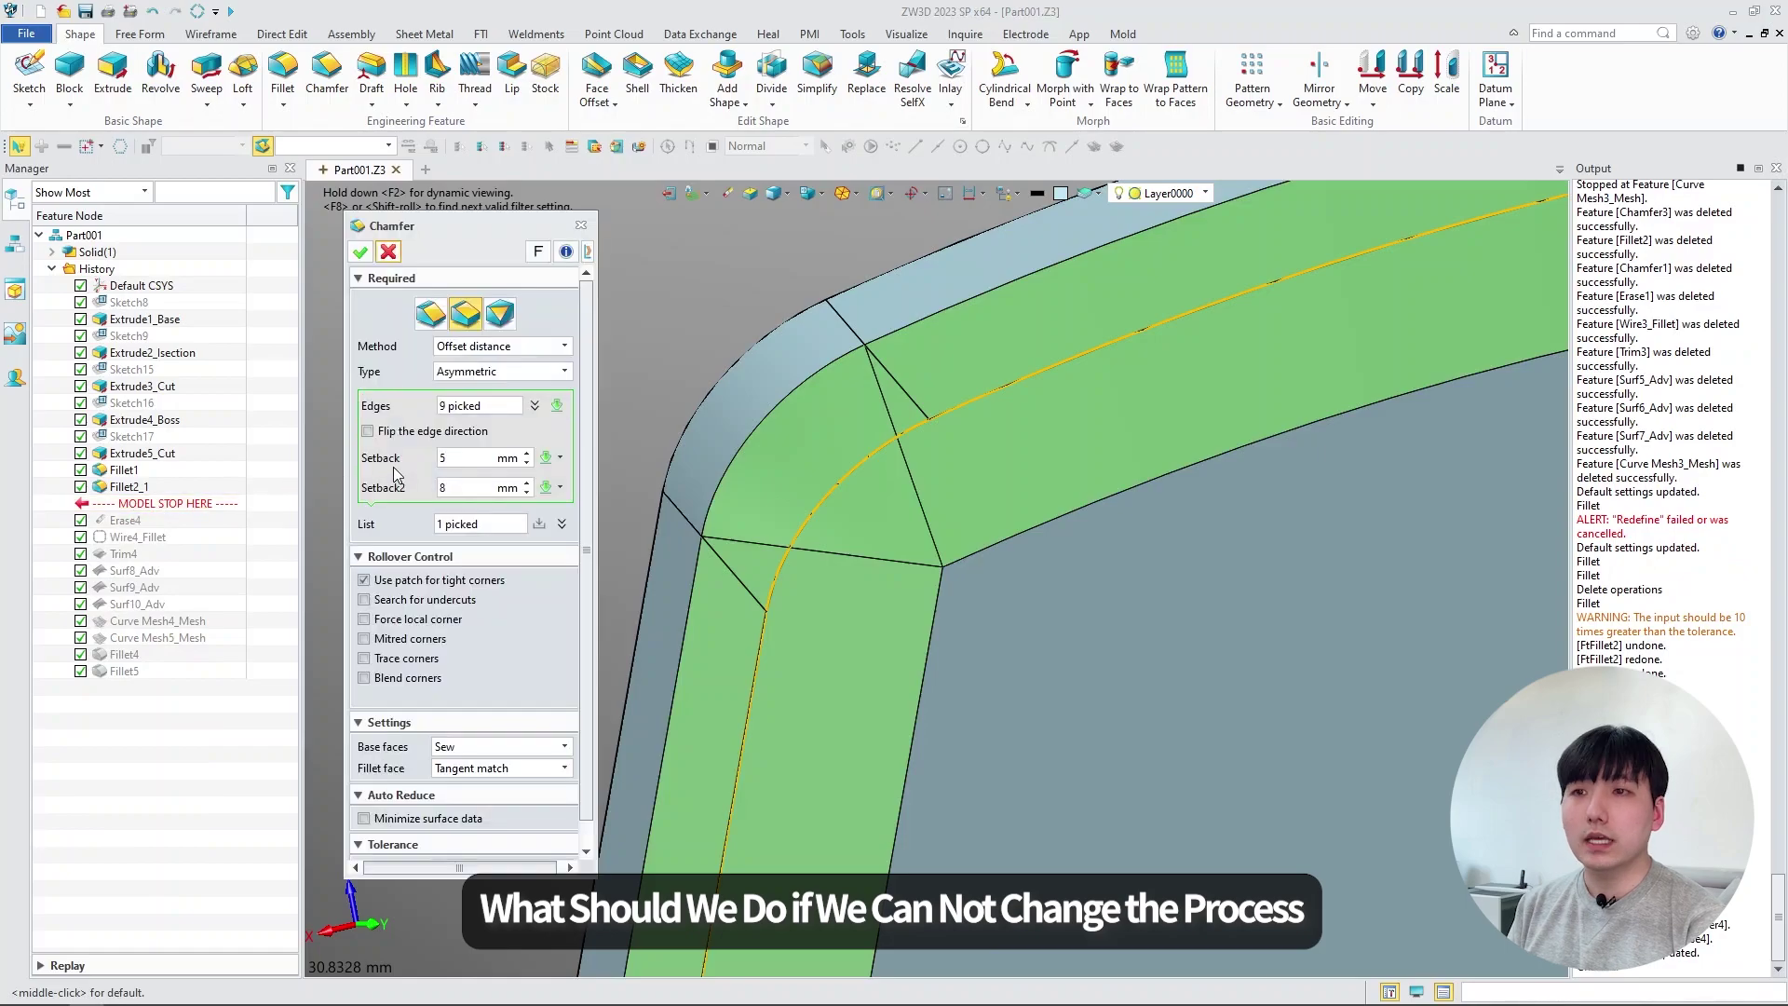
pyautogui.click(526, 492)
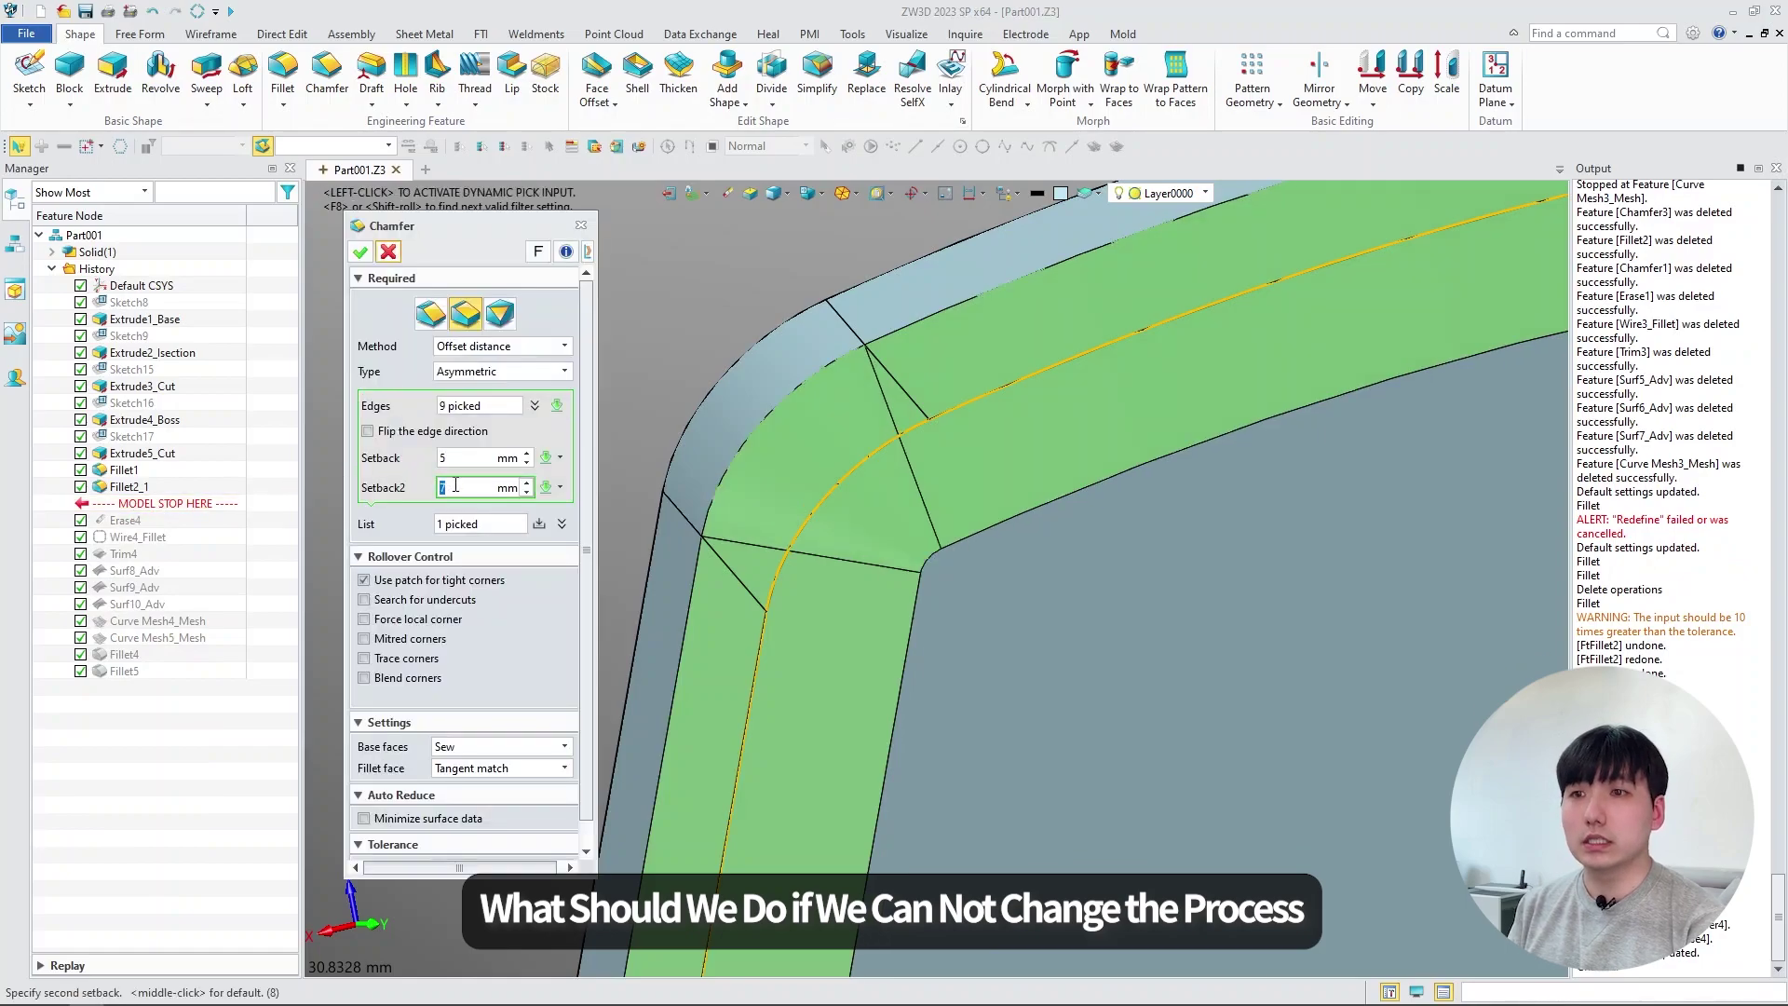
pyautogui.click(361, 252)
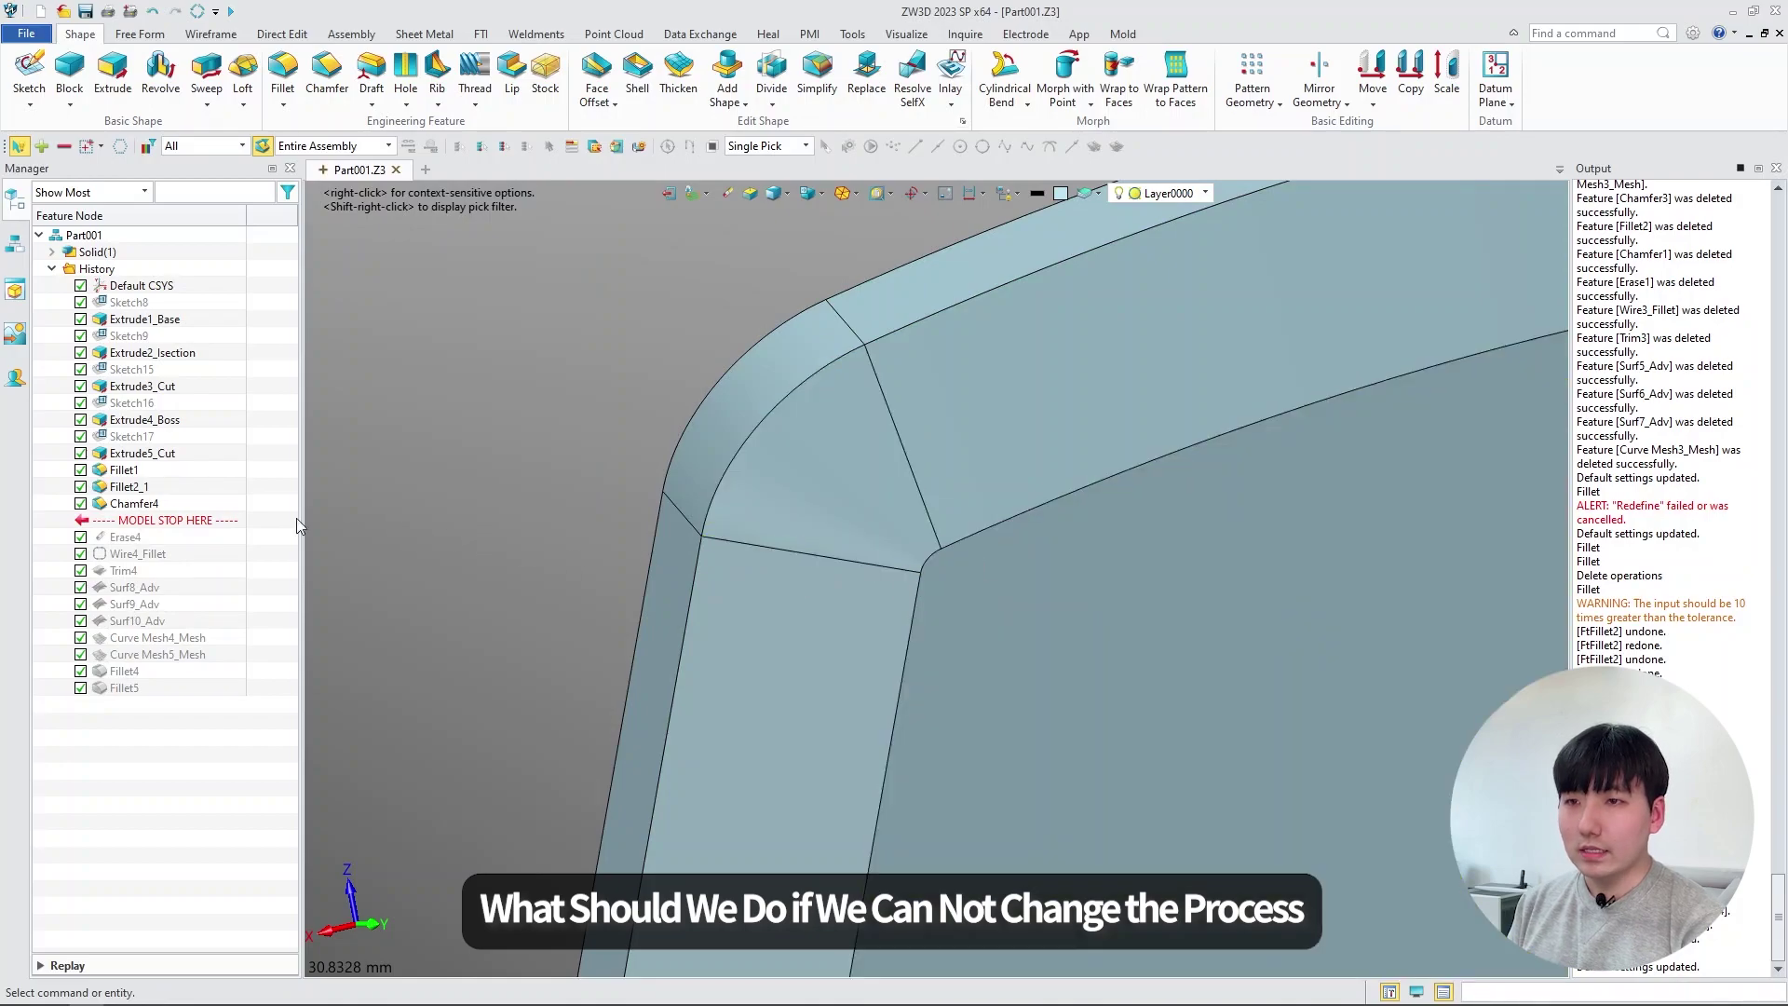
# - Redefine Chamfer4 again with a second setback of 9 mm
pyautogui.doubleClick(132, 504)
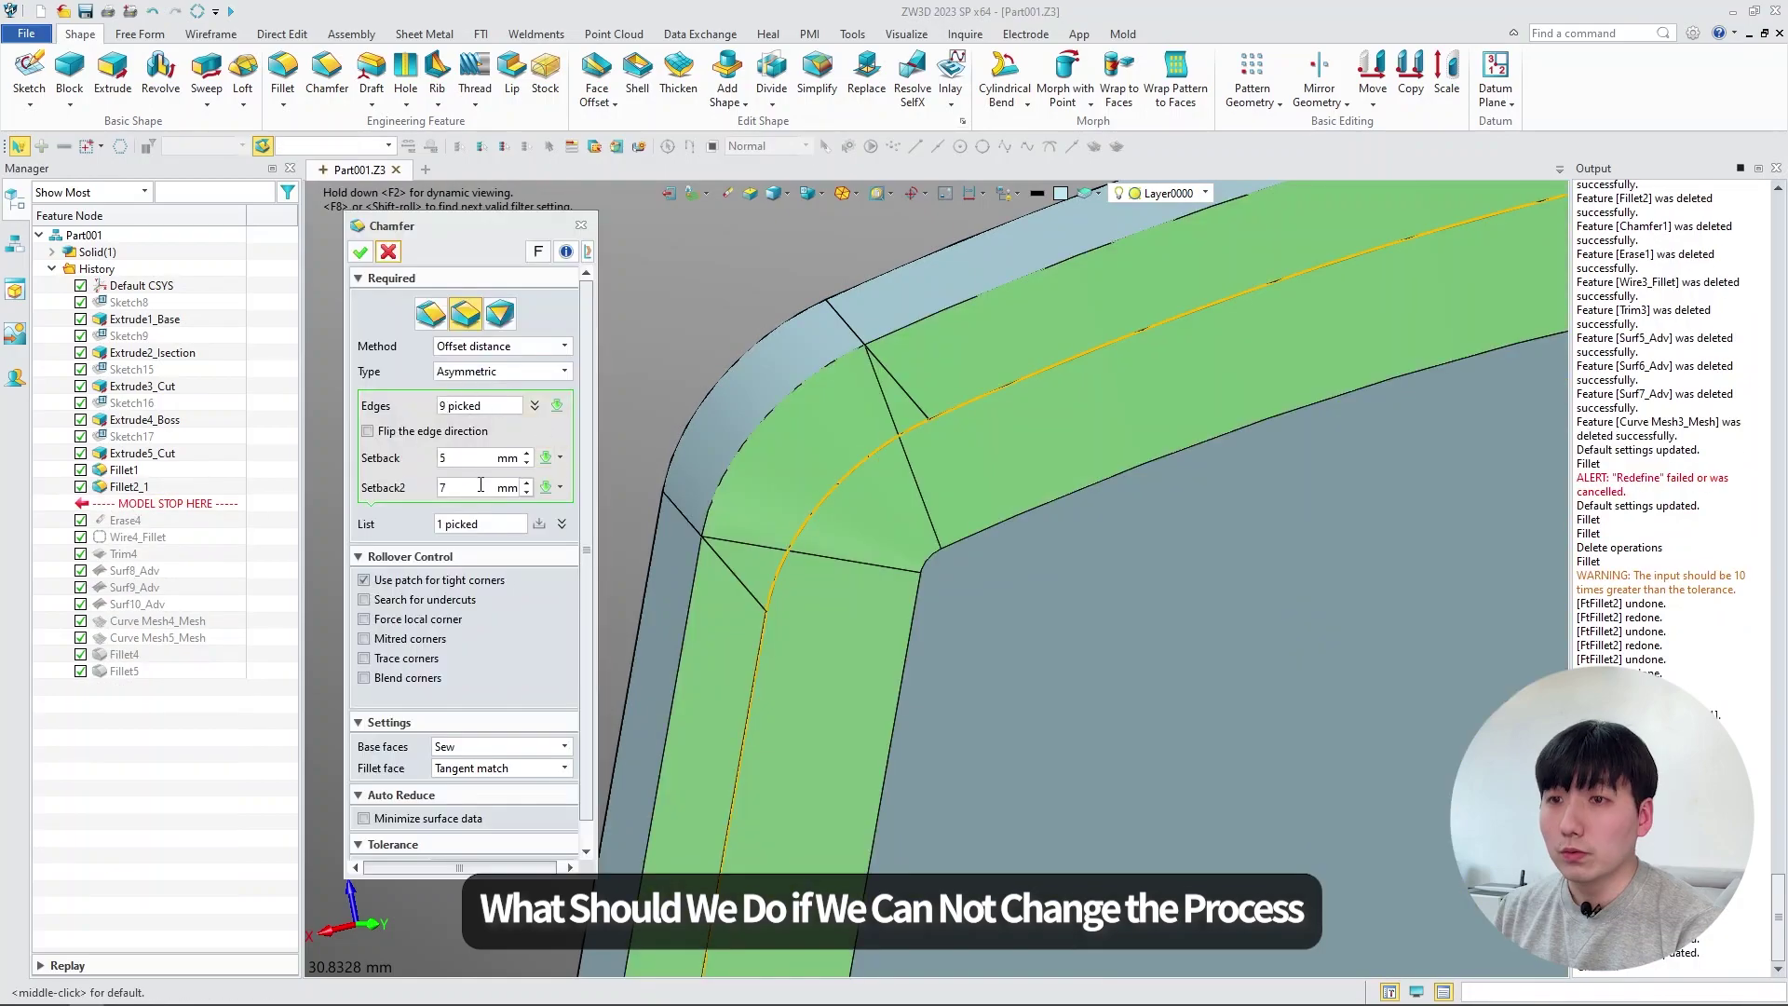
pyautogui.click(481, 485)
pyautogui.scroll(1, 481, 485)
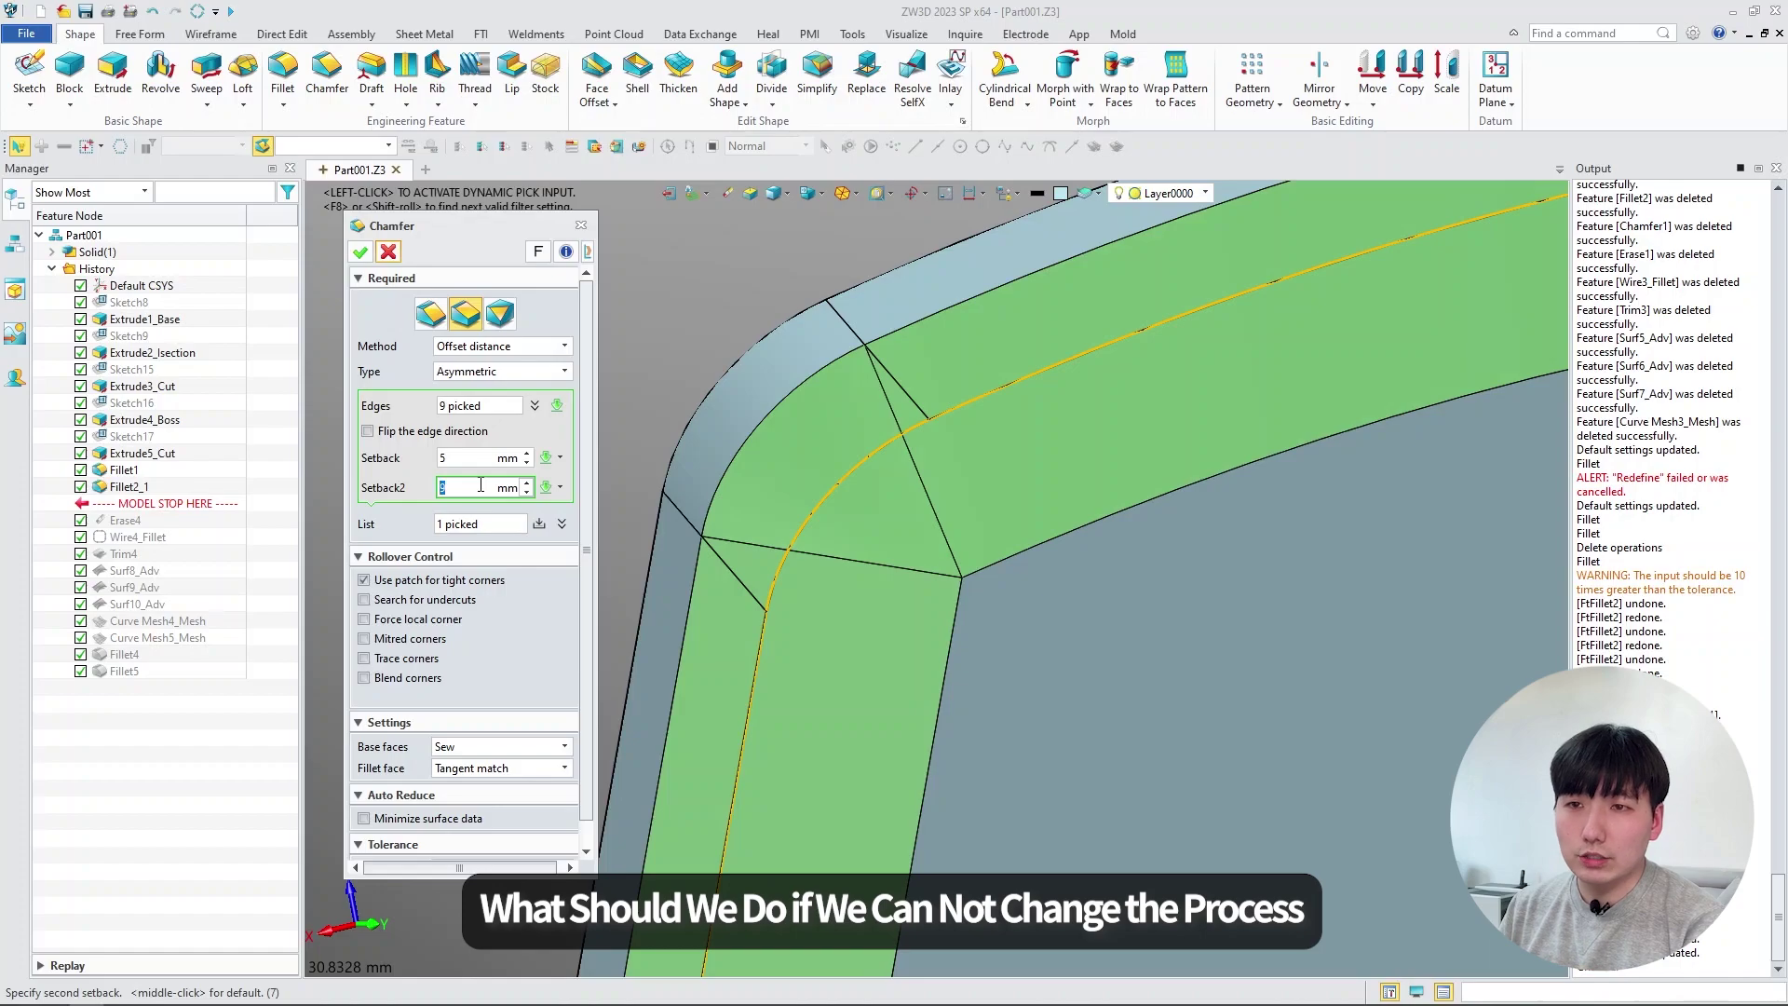
pyautogui.middleClick(429, 505)
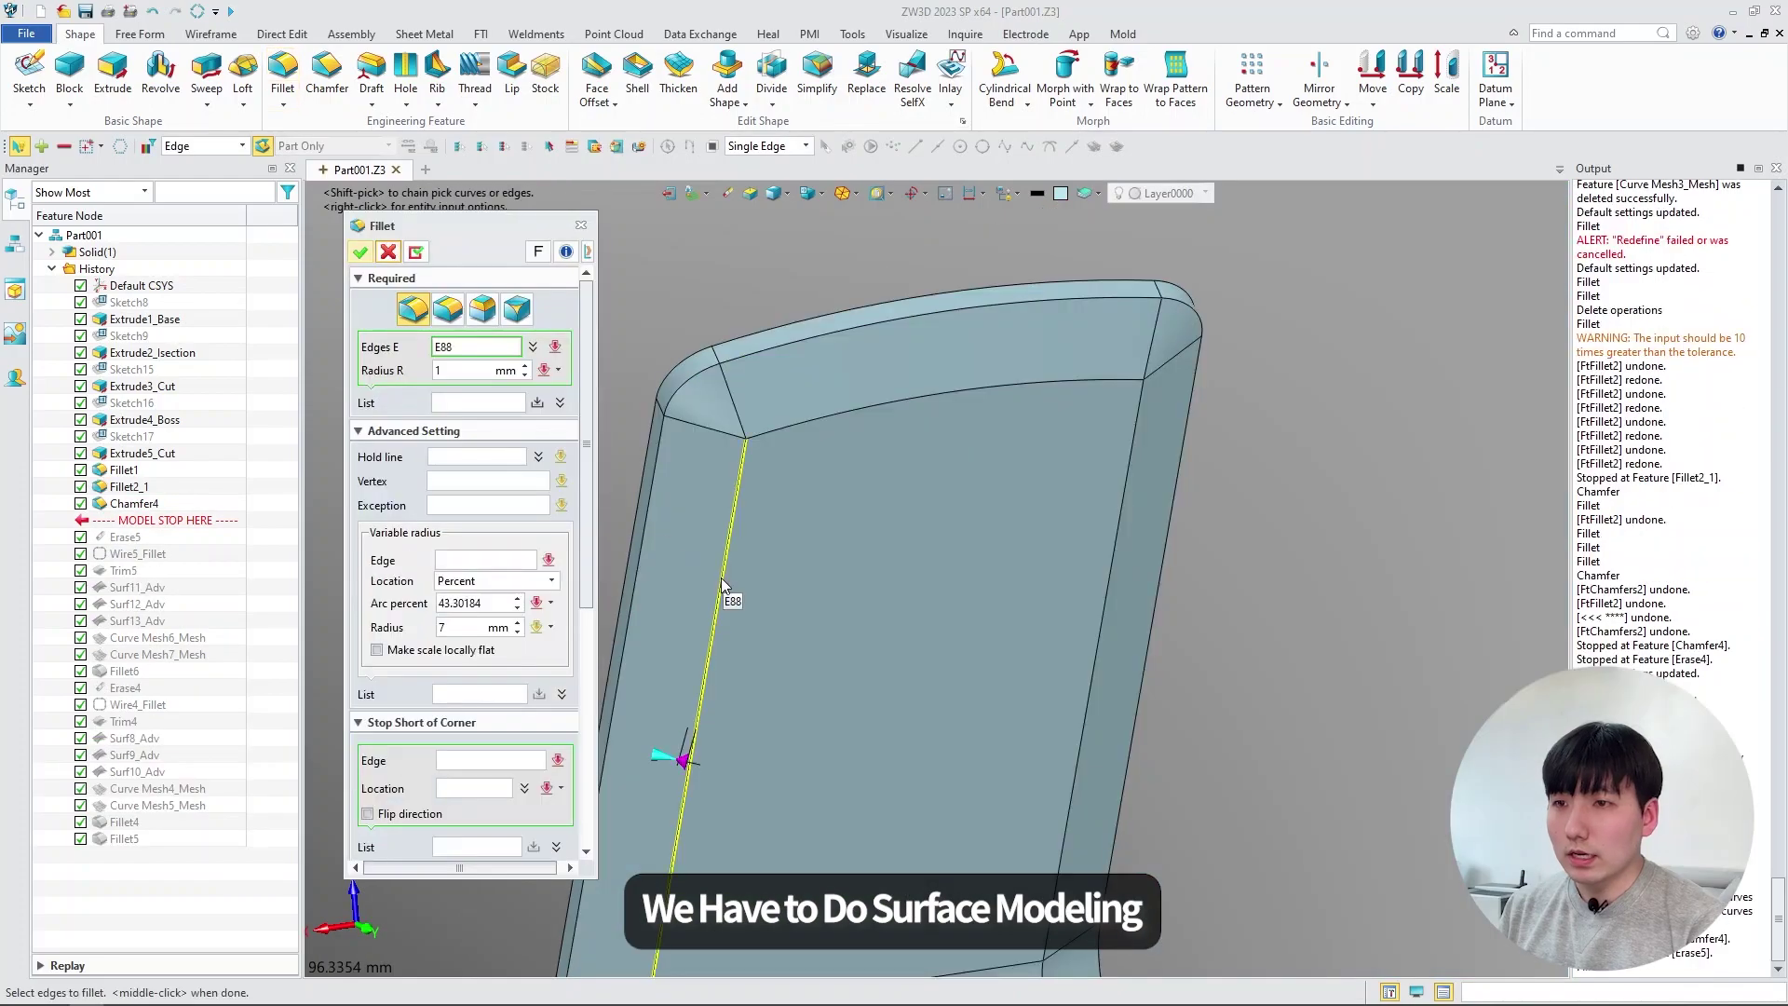
# - Fillet the two side edges and the upper edge along the inside of the back's chamfer with a 1 mm radius, and inspect the corner
pyautogui.click(801, 429)
pyautogui.click(1131, 452)
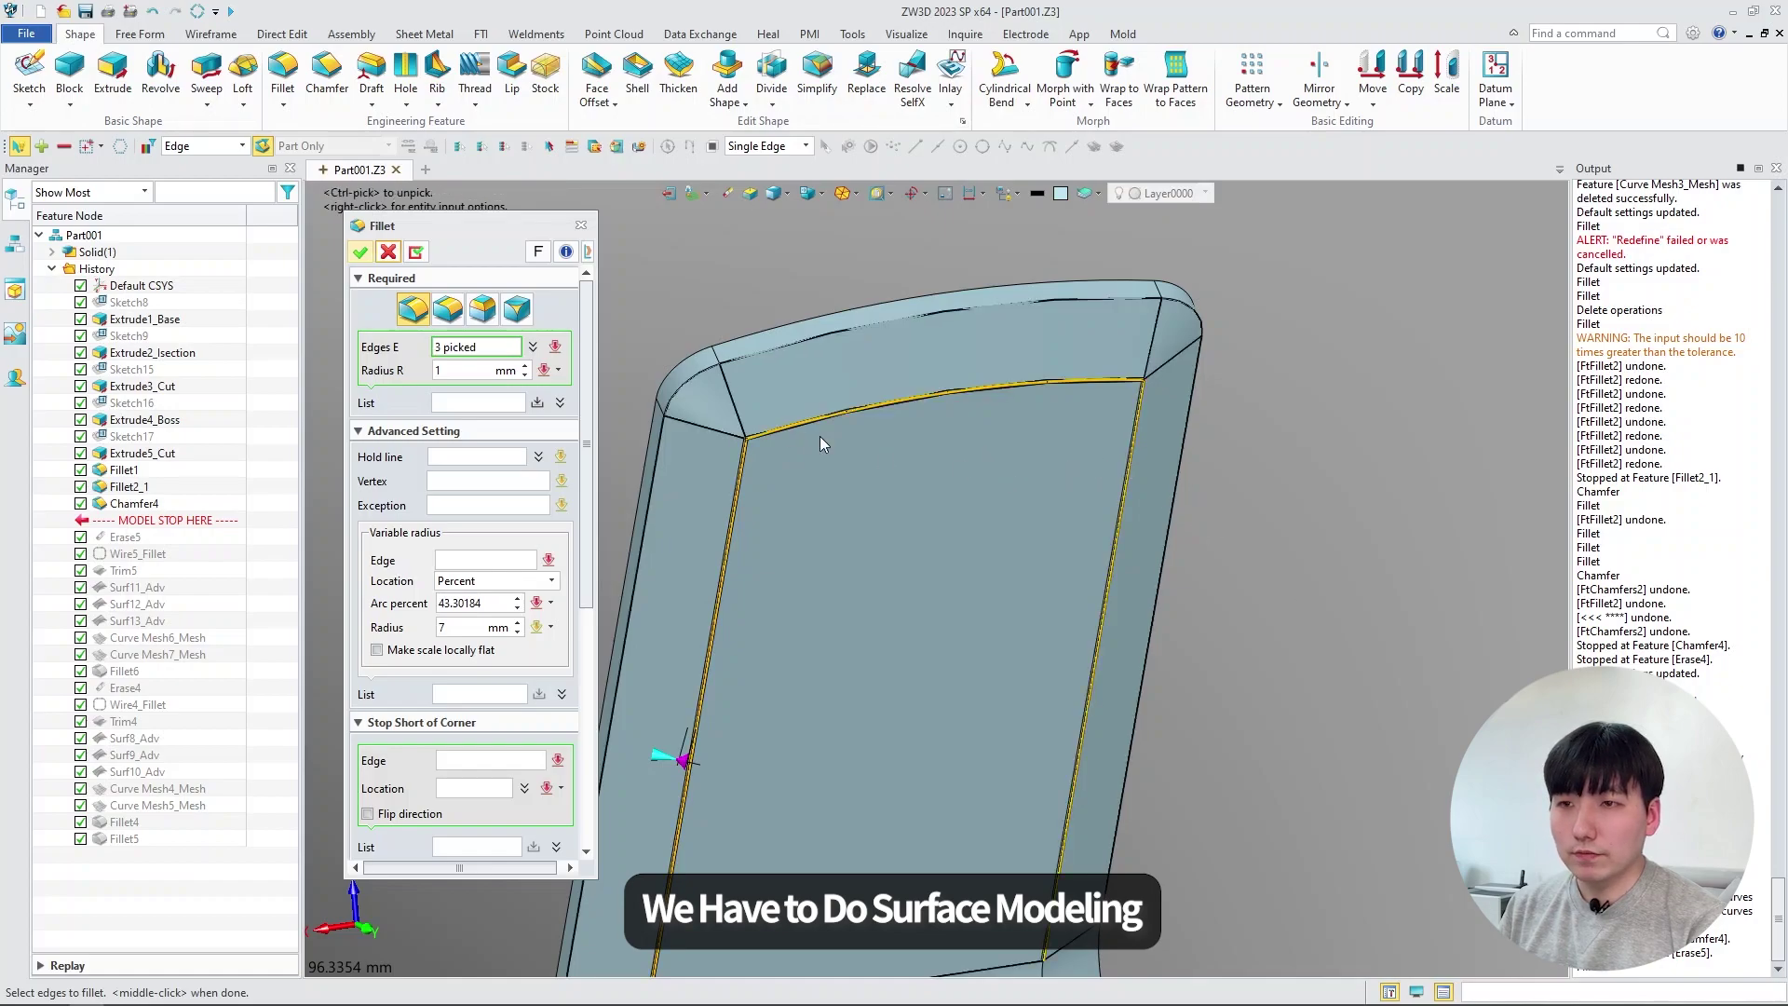
pyautogui.scroll(12, 749, 437)
pyautogui.scroll(3, 827, 485)
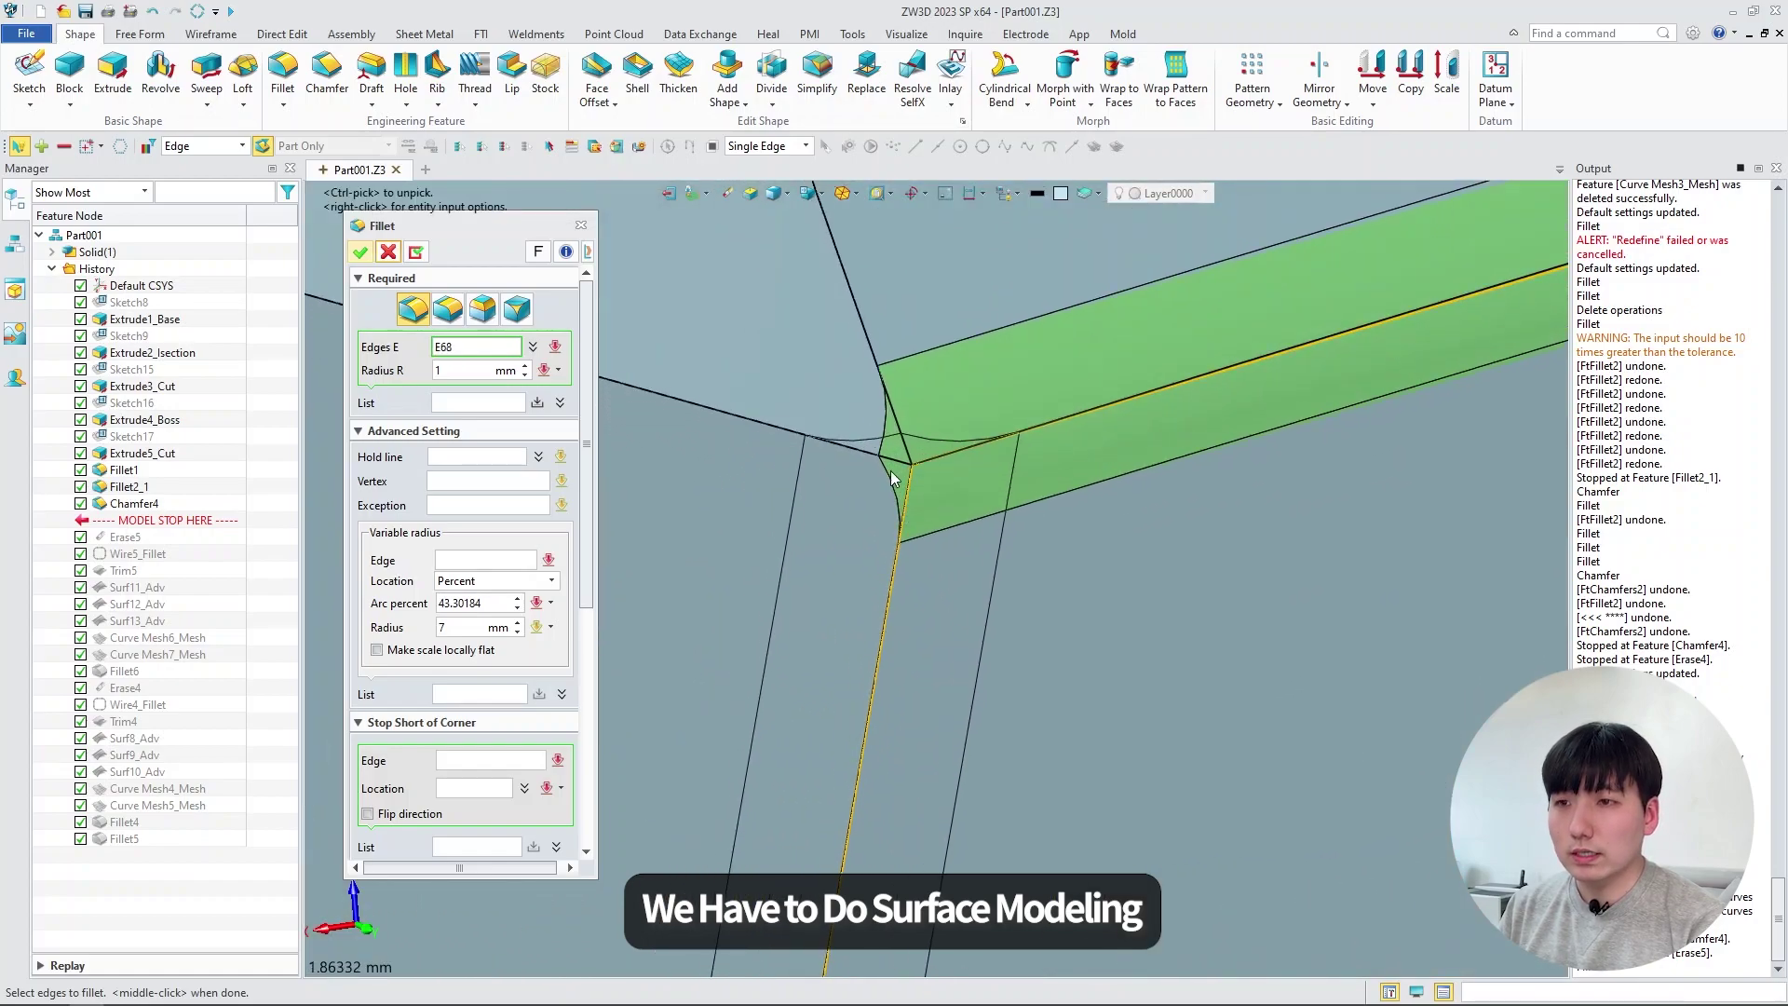
pyautogui.click(850, 388)
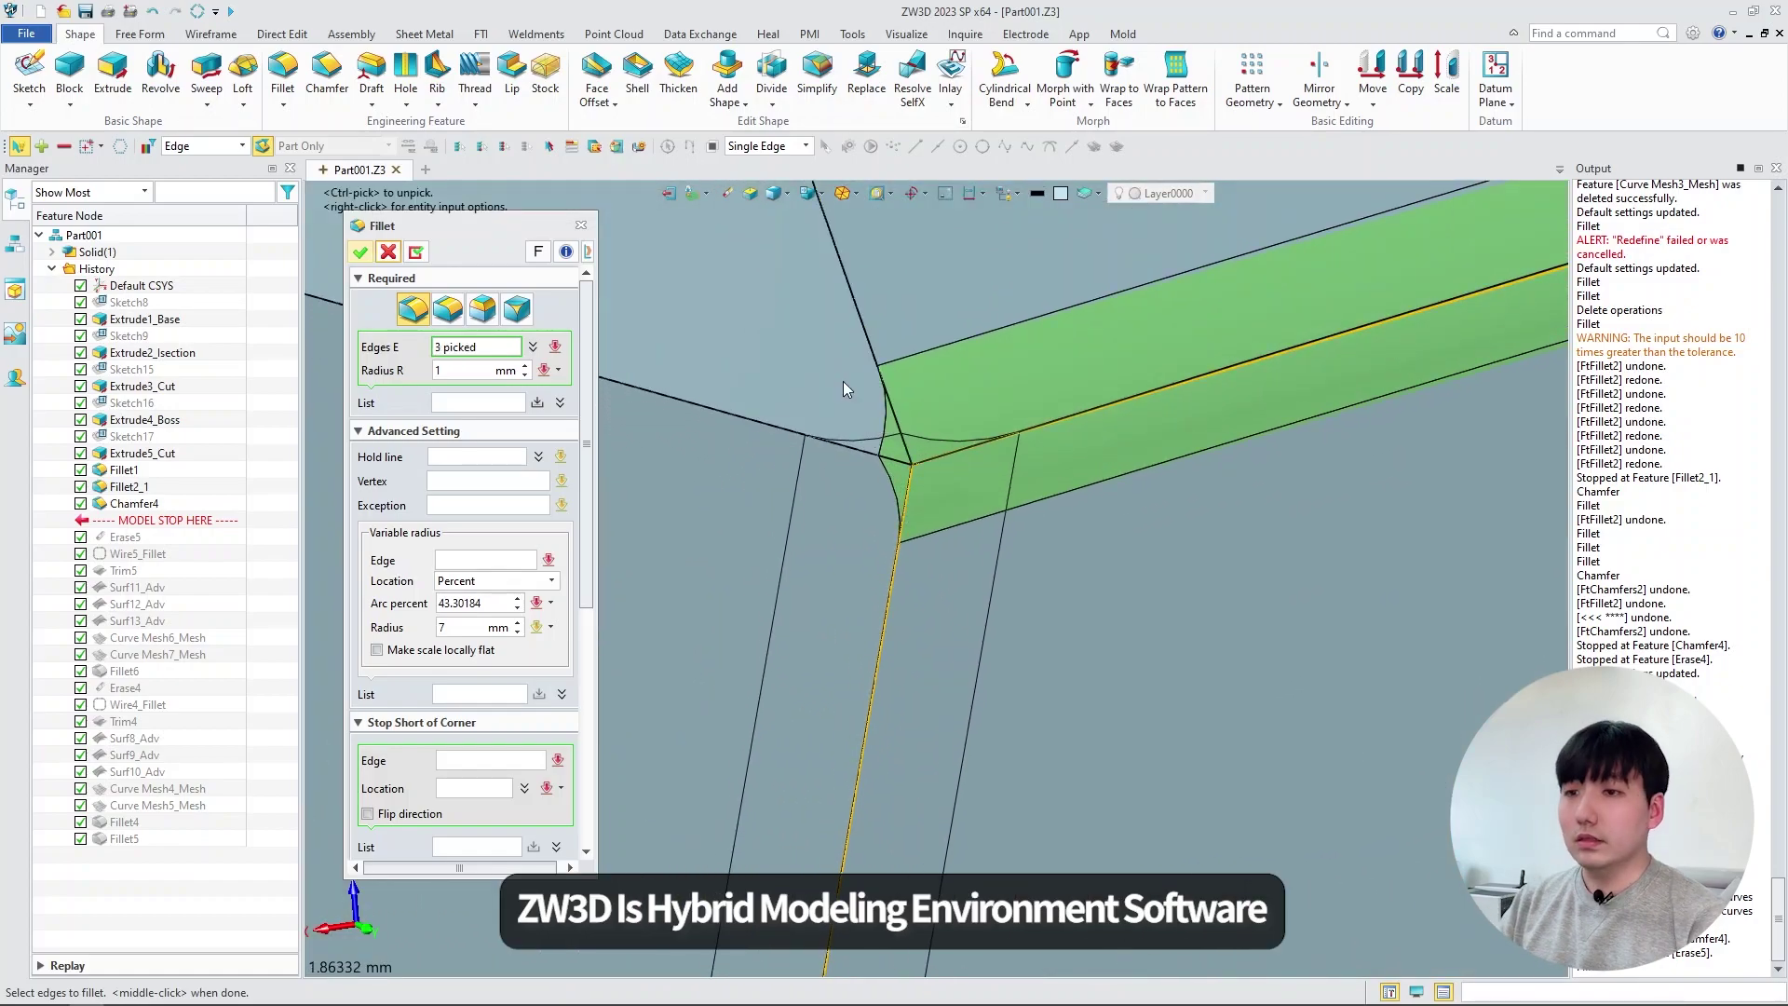
pyautogui.click(361, 253)
pyautogui.click(925, 583)
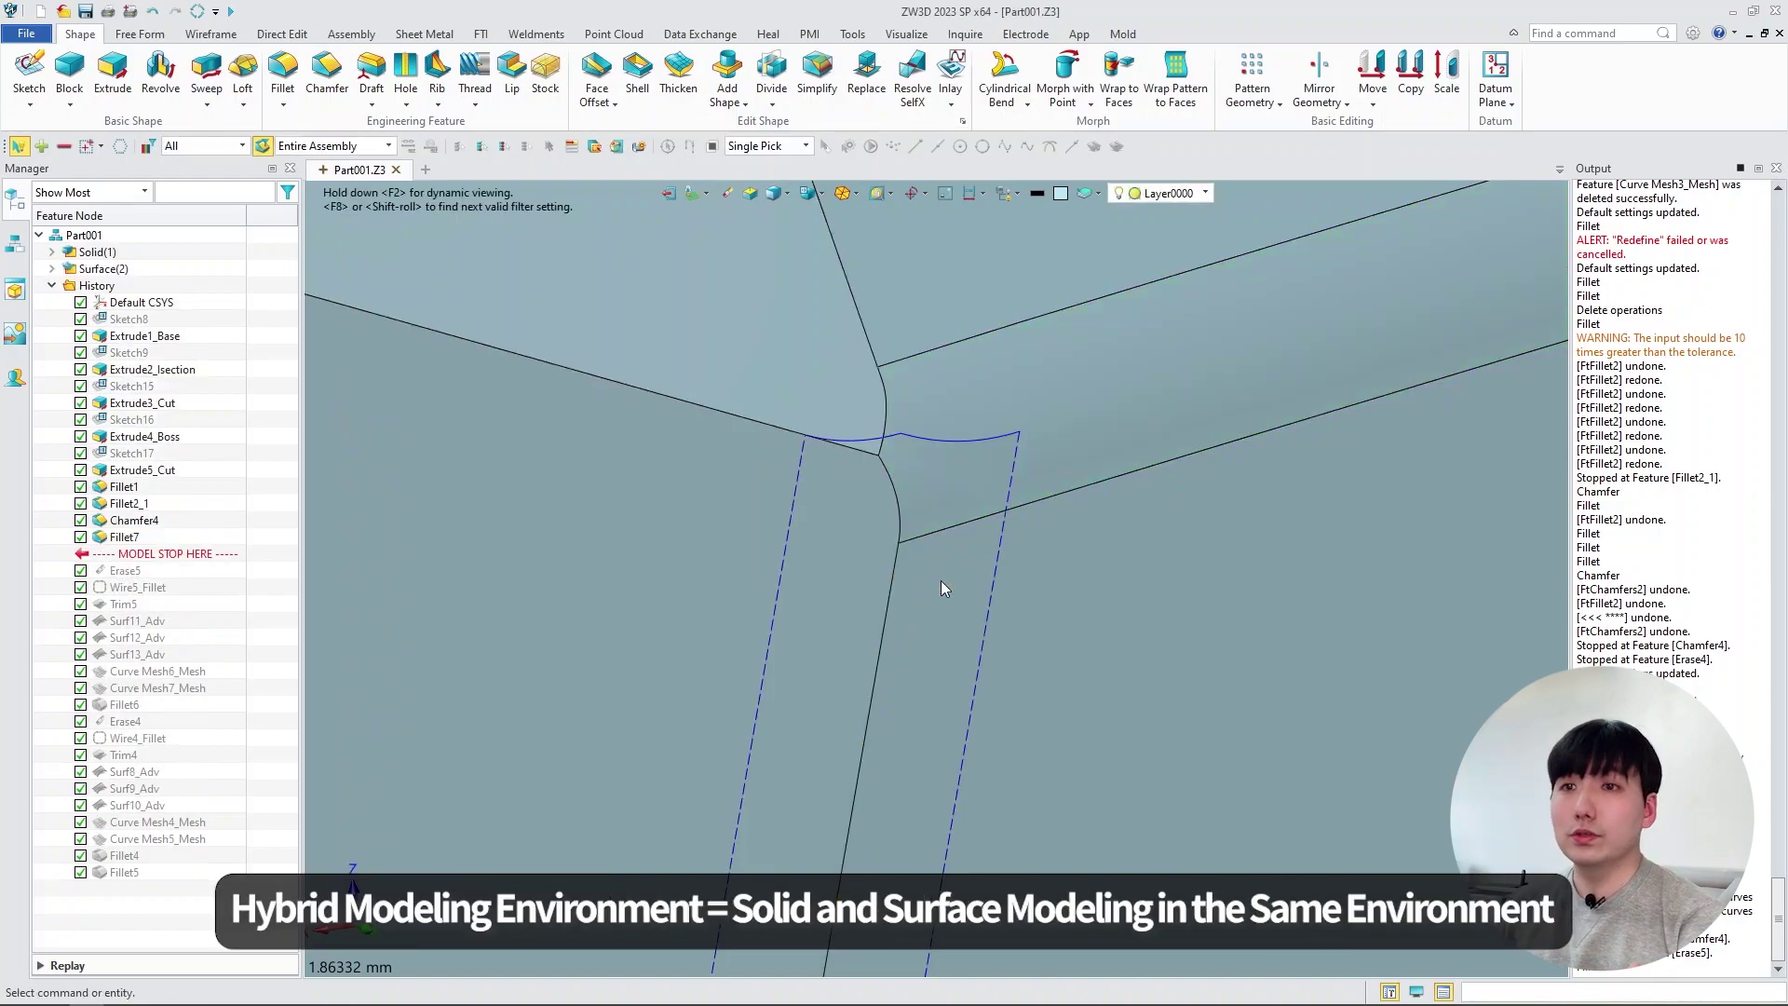
pyautogui.moveTo(929, 568); pyautogui.dragTo(914, 442, button='middle')
pyautogui.scroll(-15, 1000, 596)
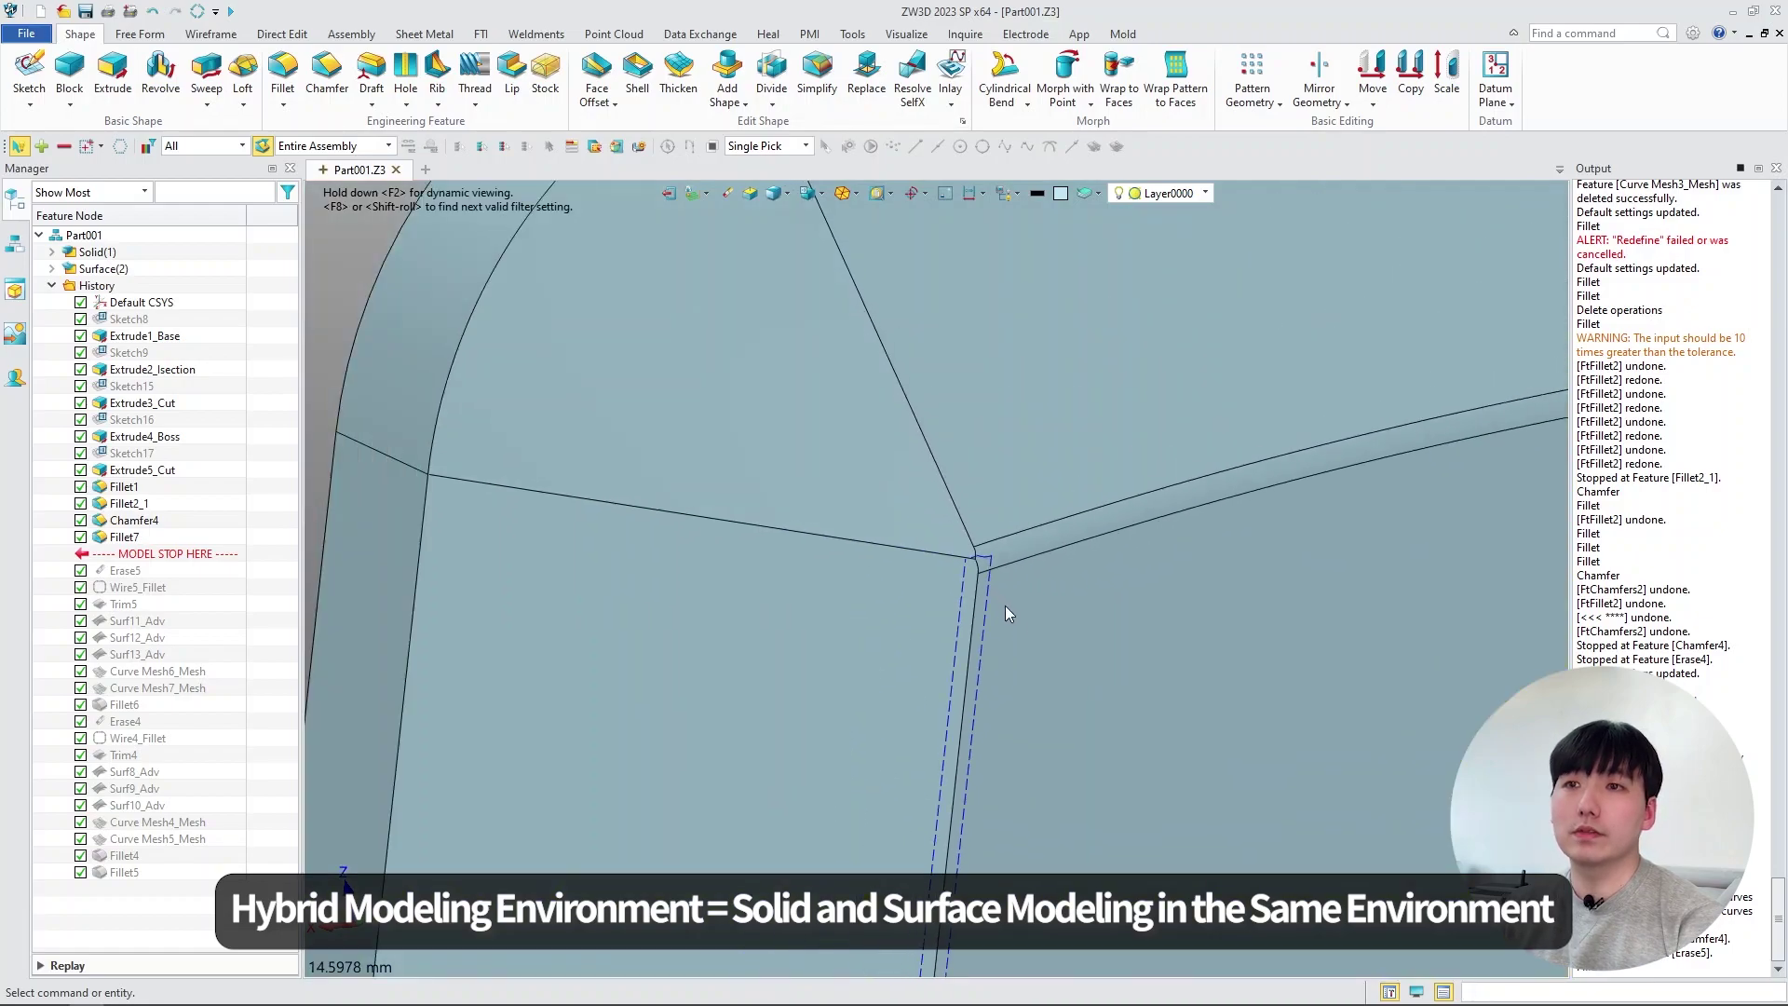
# - Undo the last 1 mm fillet along the inside edges of the back's chamfer
pyautogui.moveTo(1052, 730); pyautogui.dragTo(858, 522, button='middle')
pyautogui.scroll(-3, 890, 567)
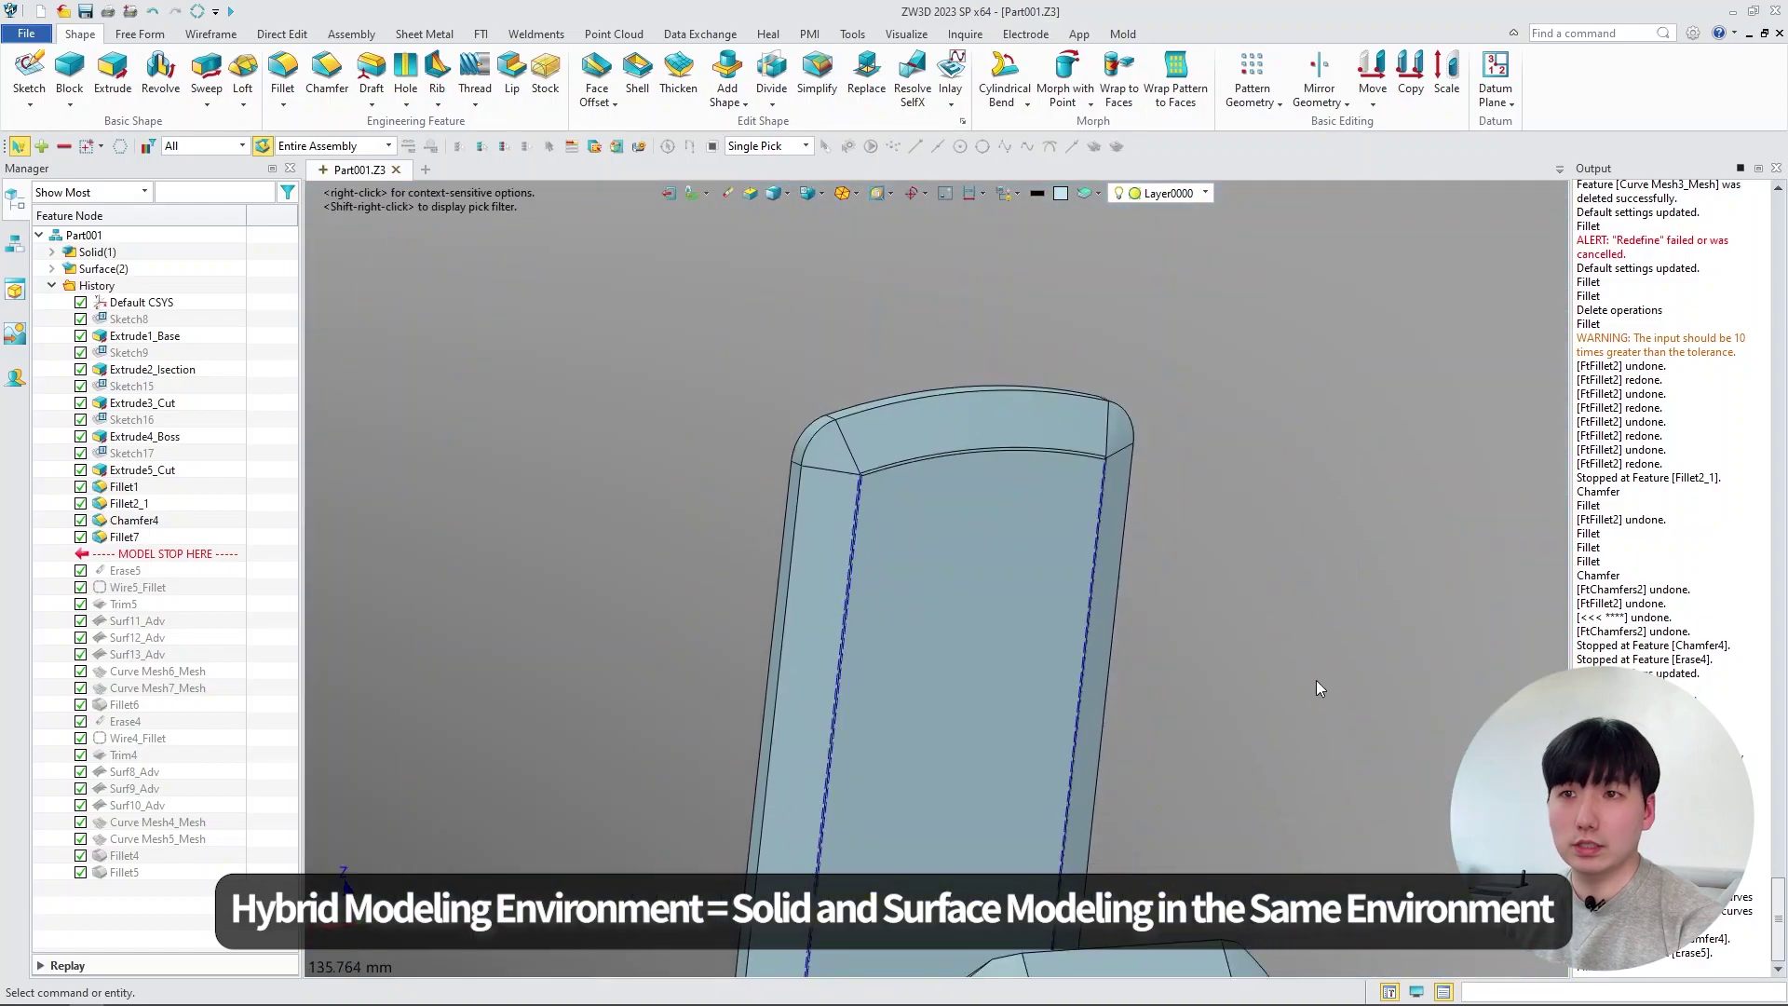
pyautogui.hotkey('ctrl', 'z')
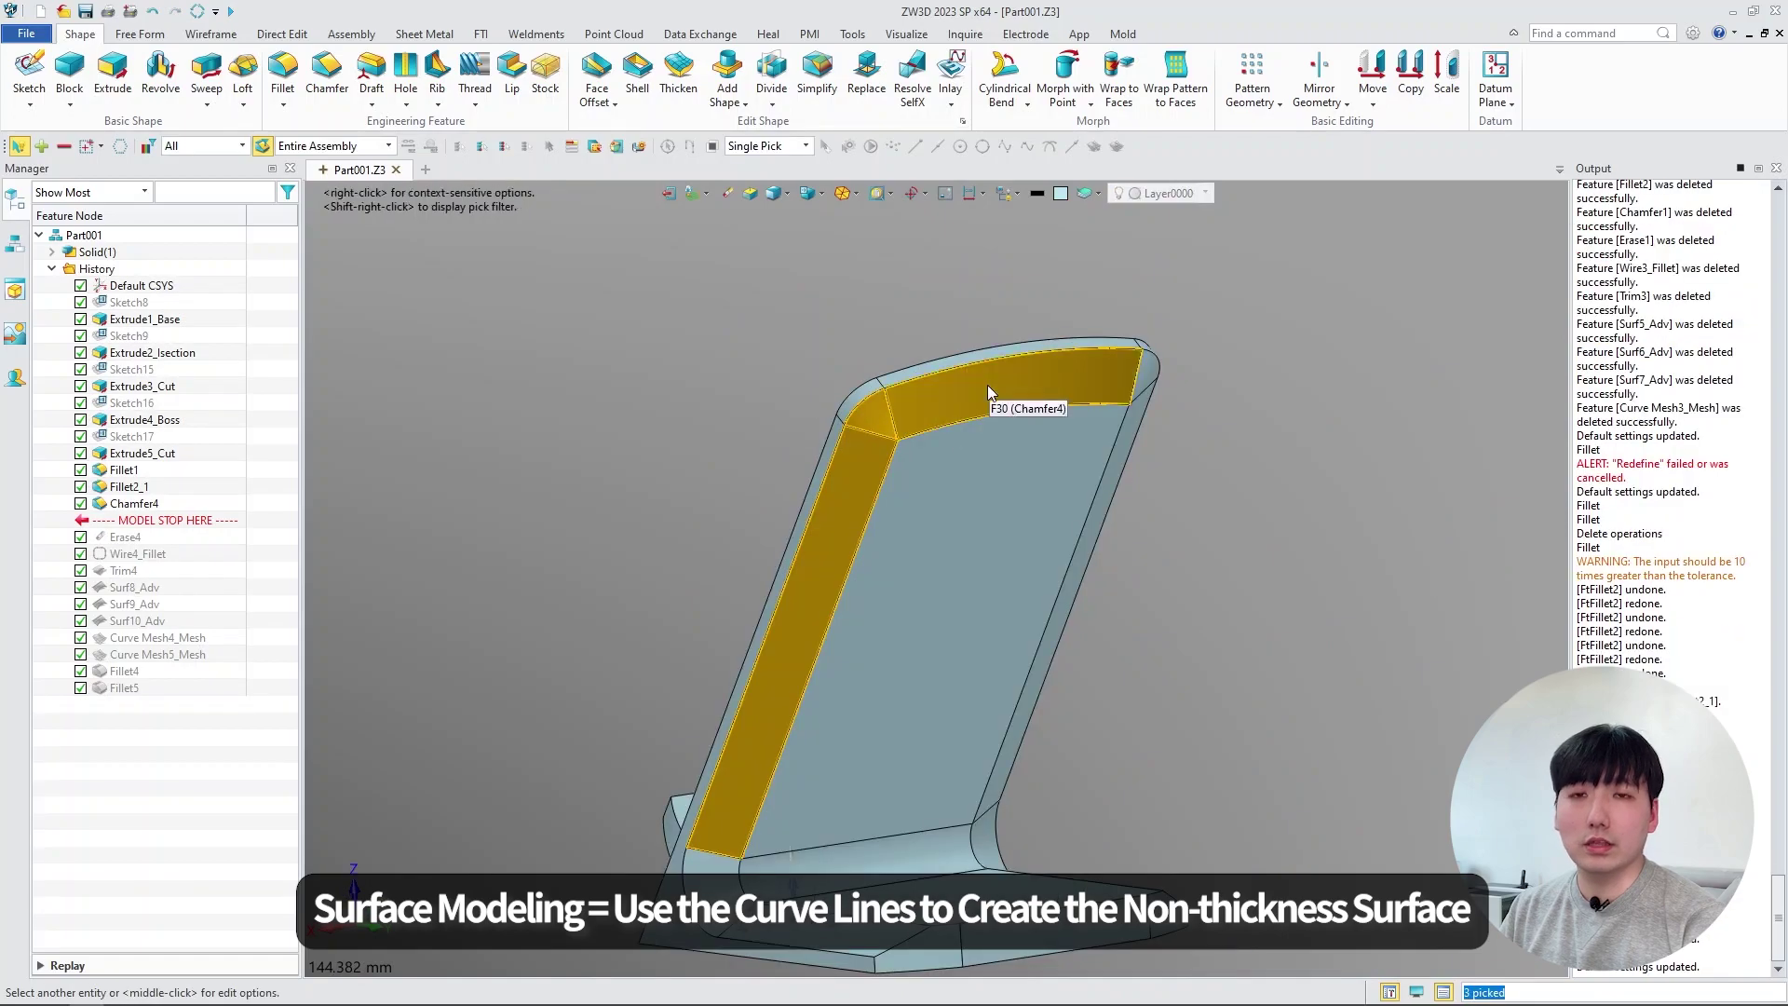
# - Delete the chamfer faces along the back's two sides, upper edge and both rounded upper corners
pyautogui.click(1146, 382)
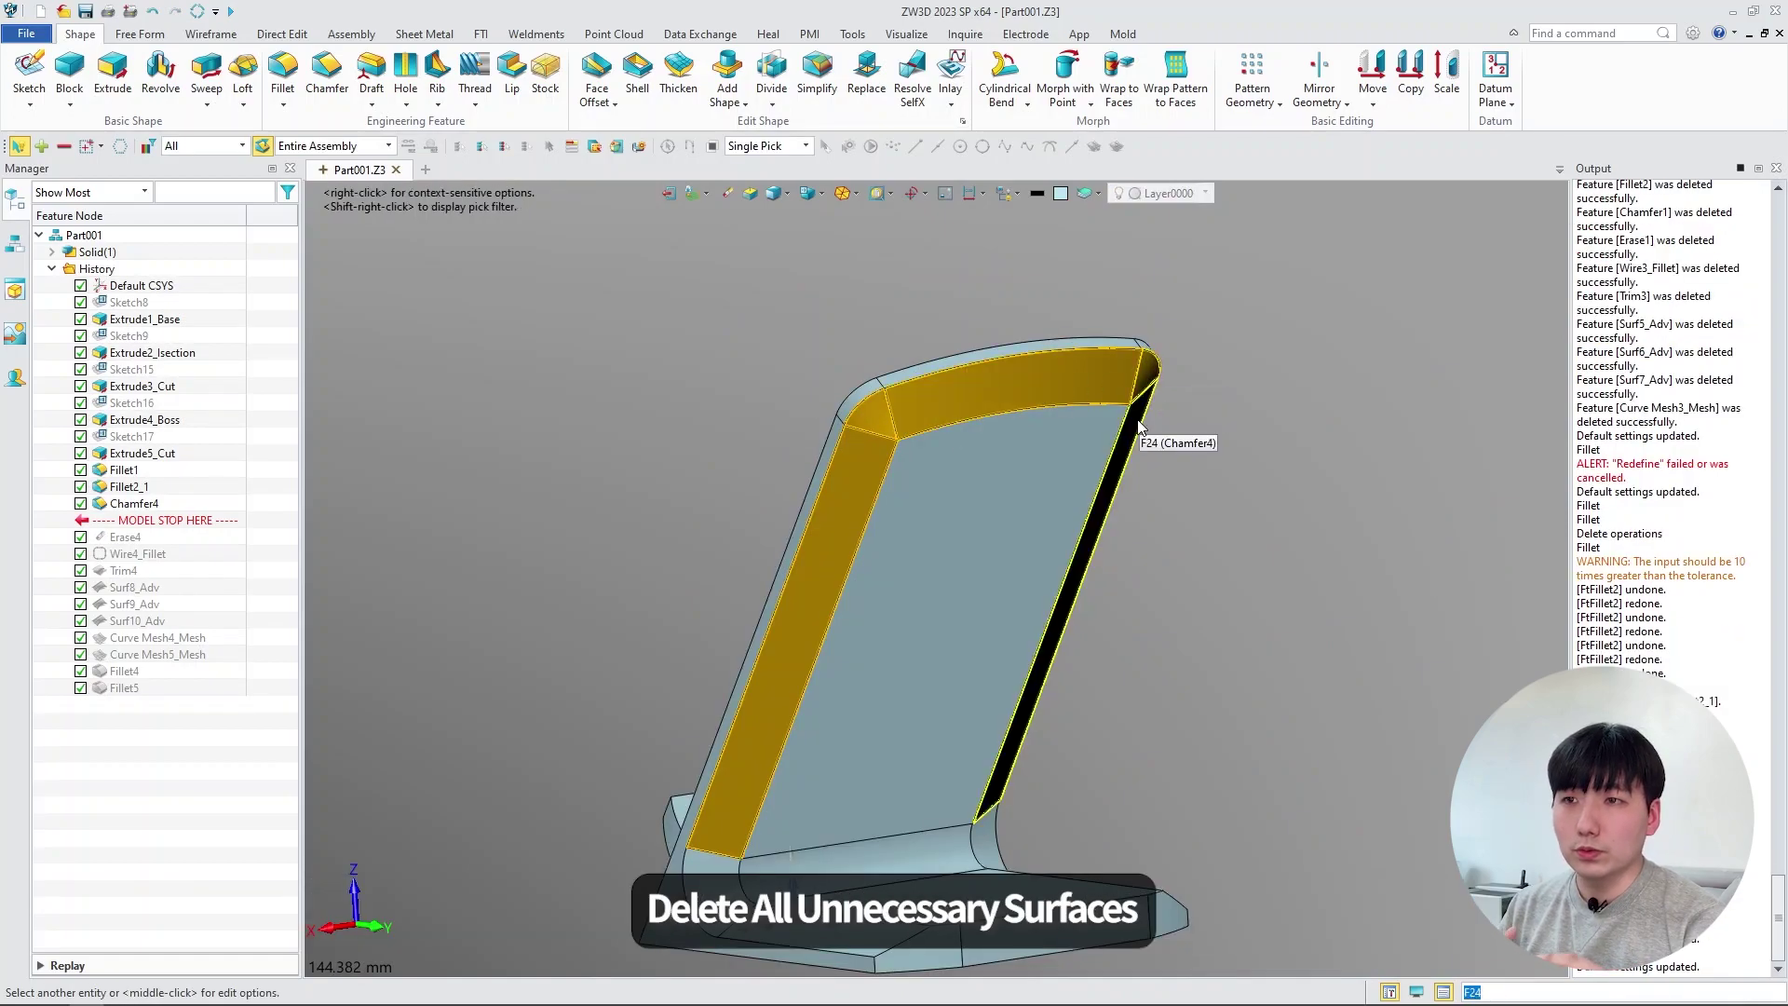
pyautogui.middleClick(1433, 611)
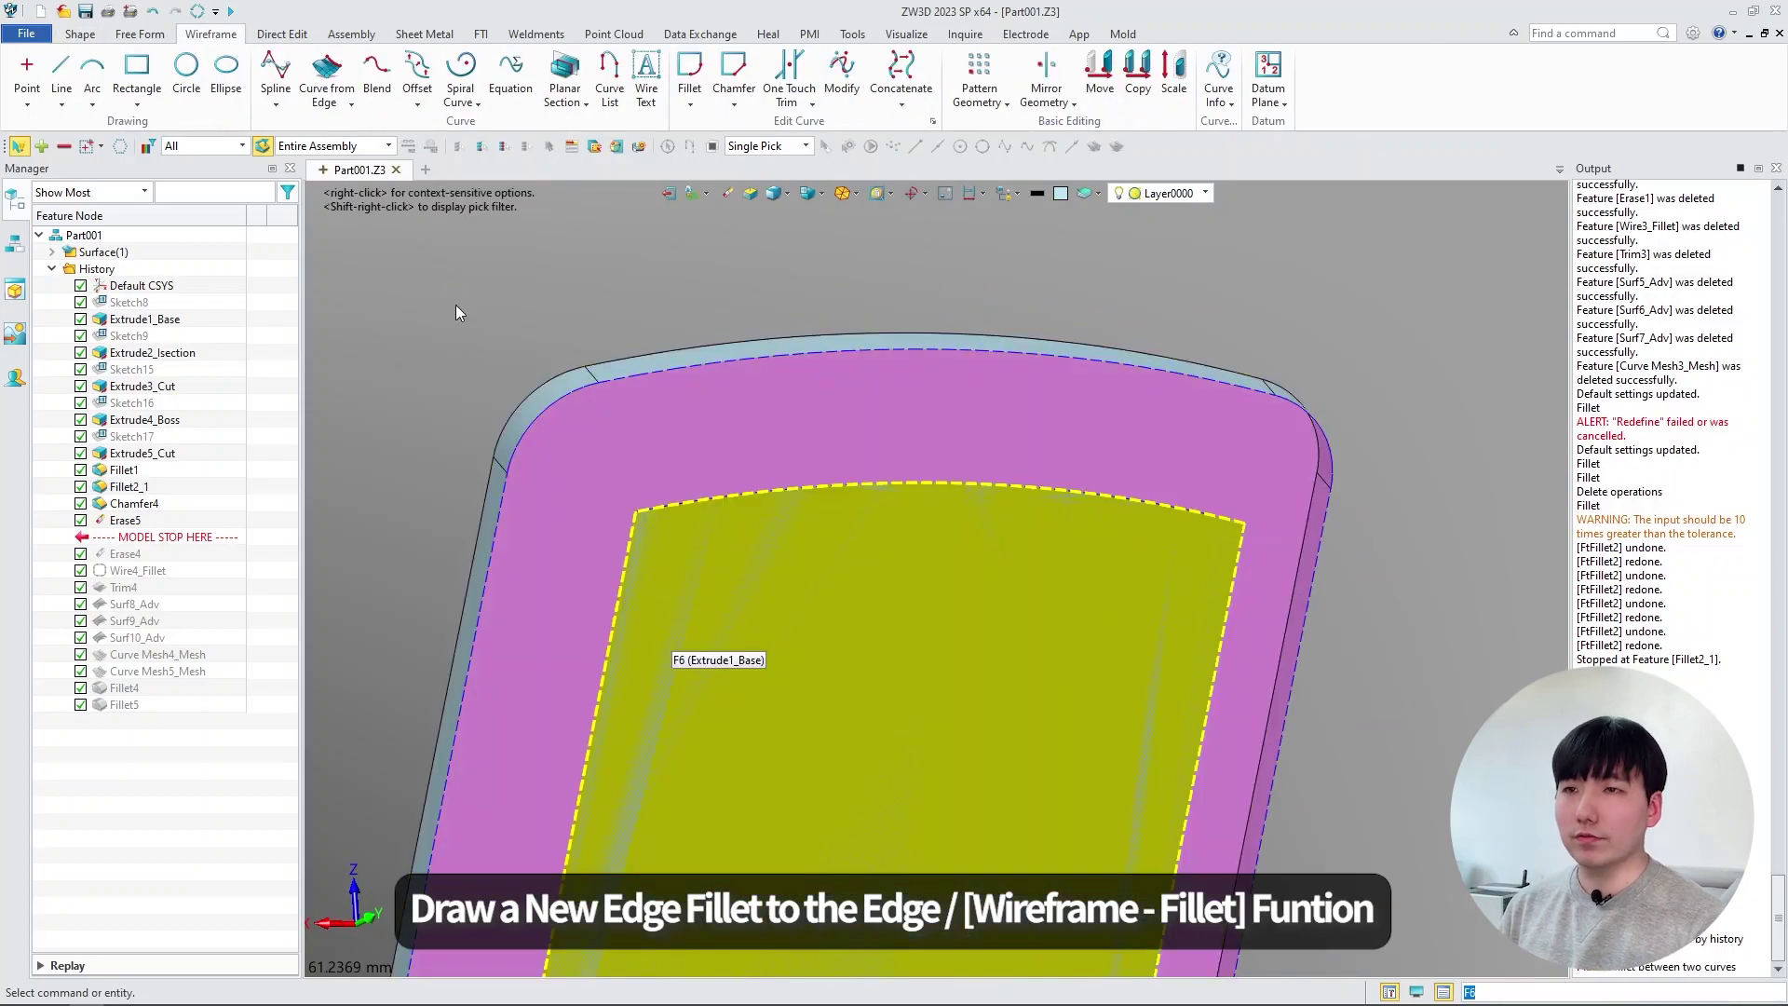
# - Create a 2 mm wireframe fillet chain across the left, upper and right edges of the back's inner face
pyautogui.moveTo(600, 340); pyautogui.dragTo(684, 334, button='middle')
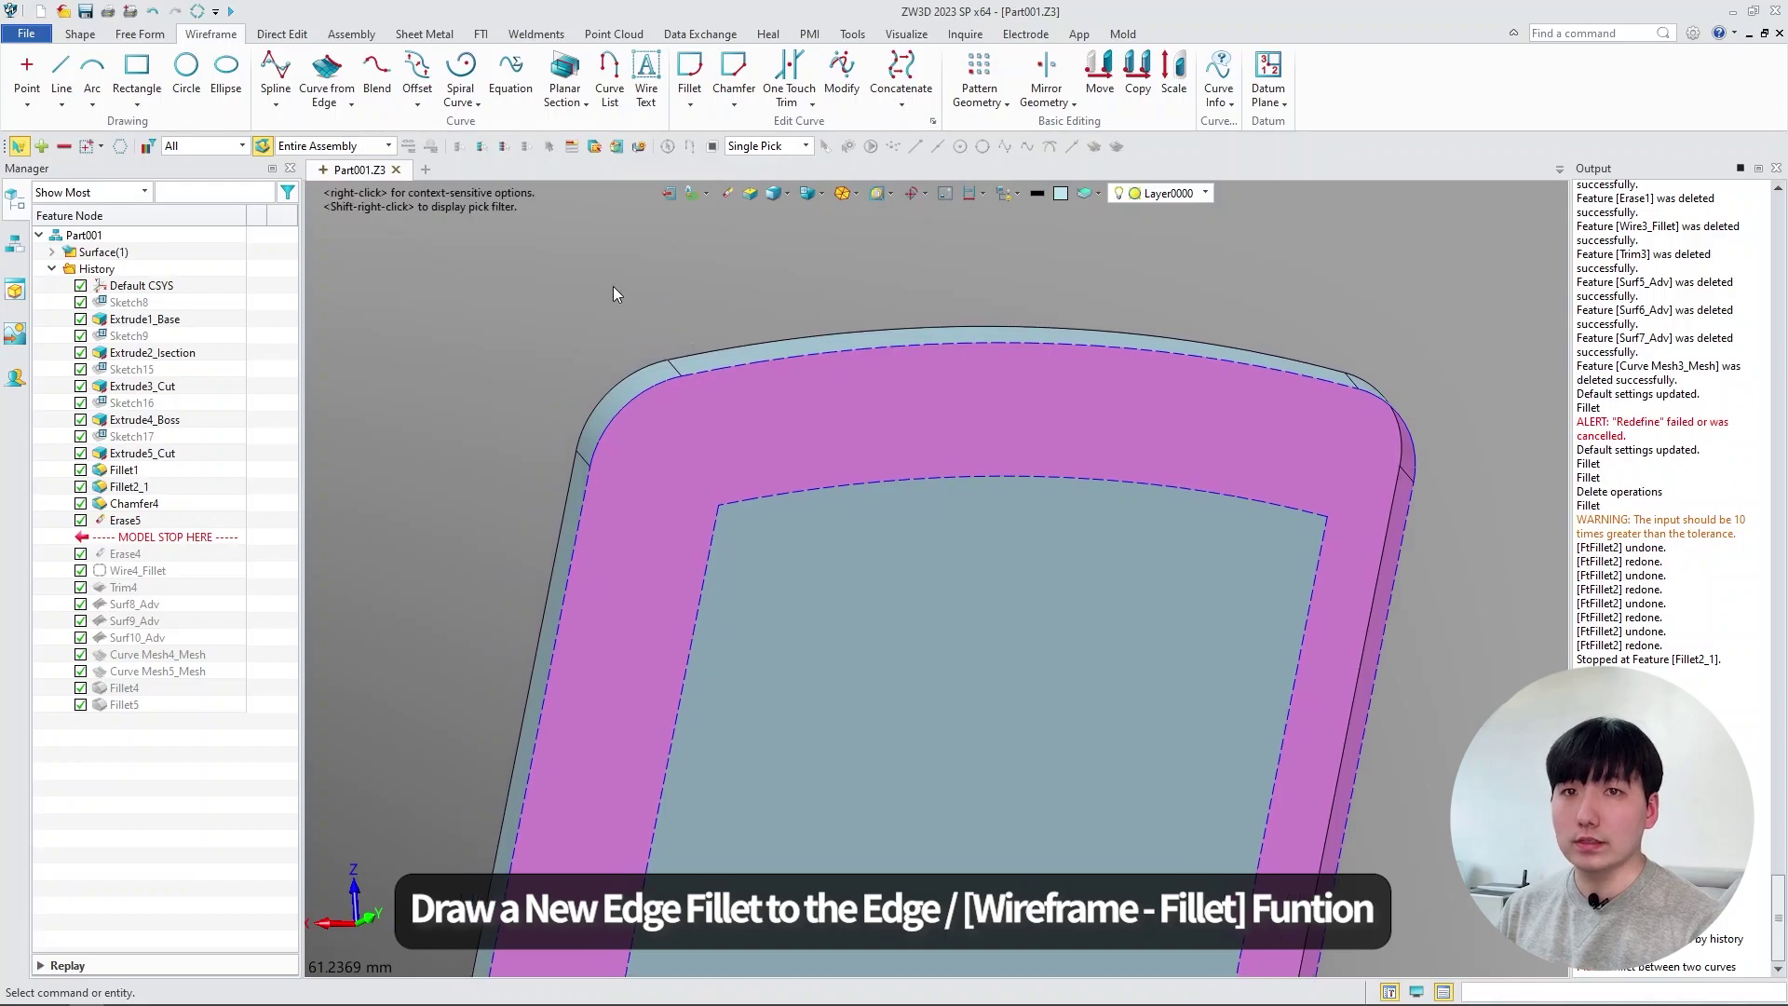
pyautogui.click(690, 102)
pyautogui.click(741, 165)
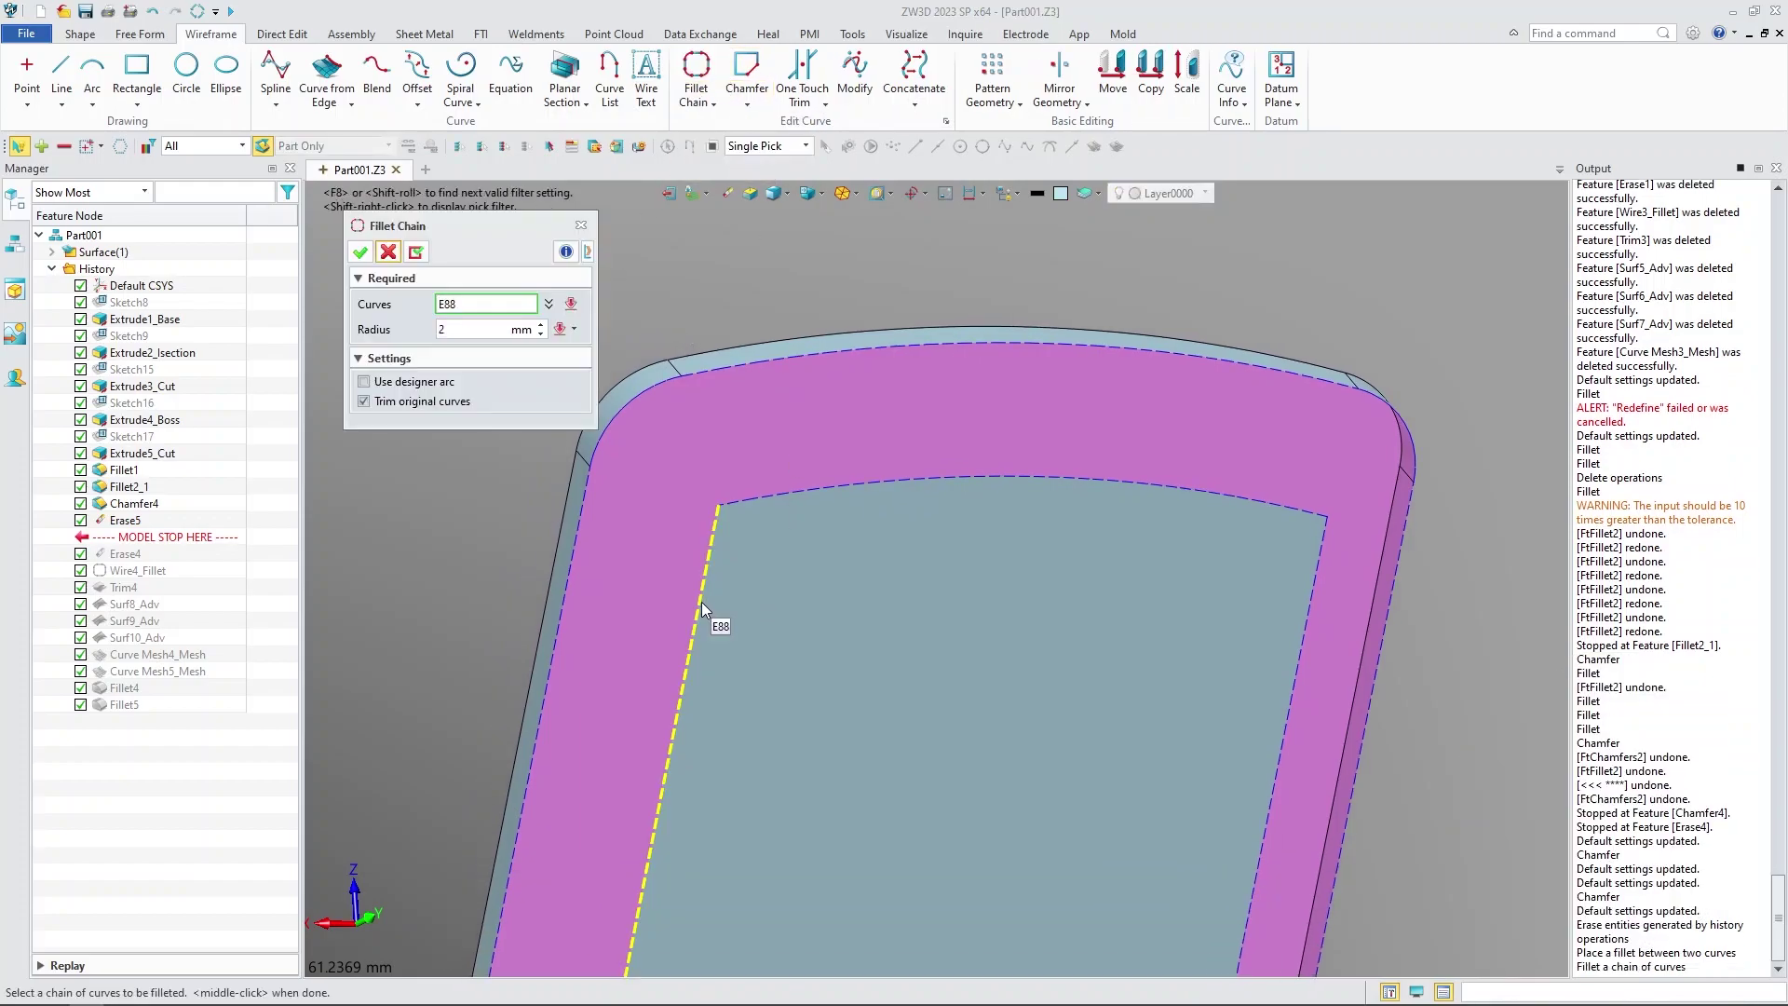
pyautogui.click(701, 601)
pyautogui.click(812, 488)
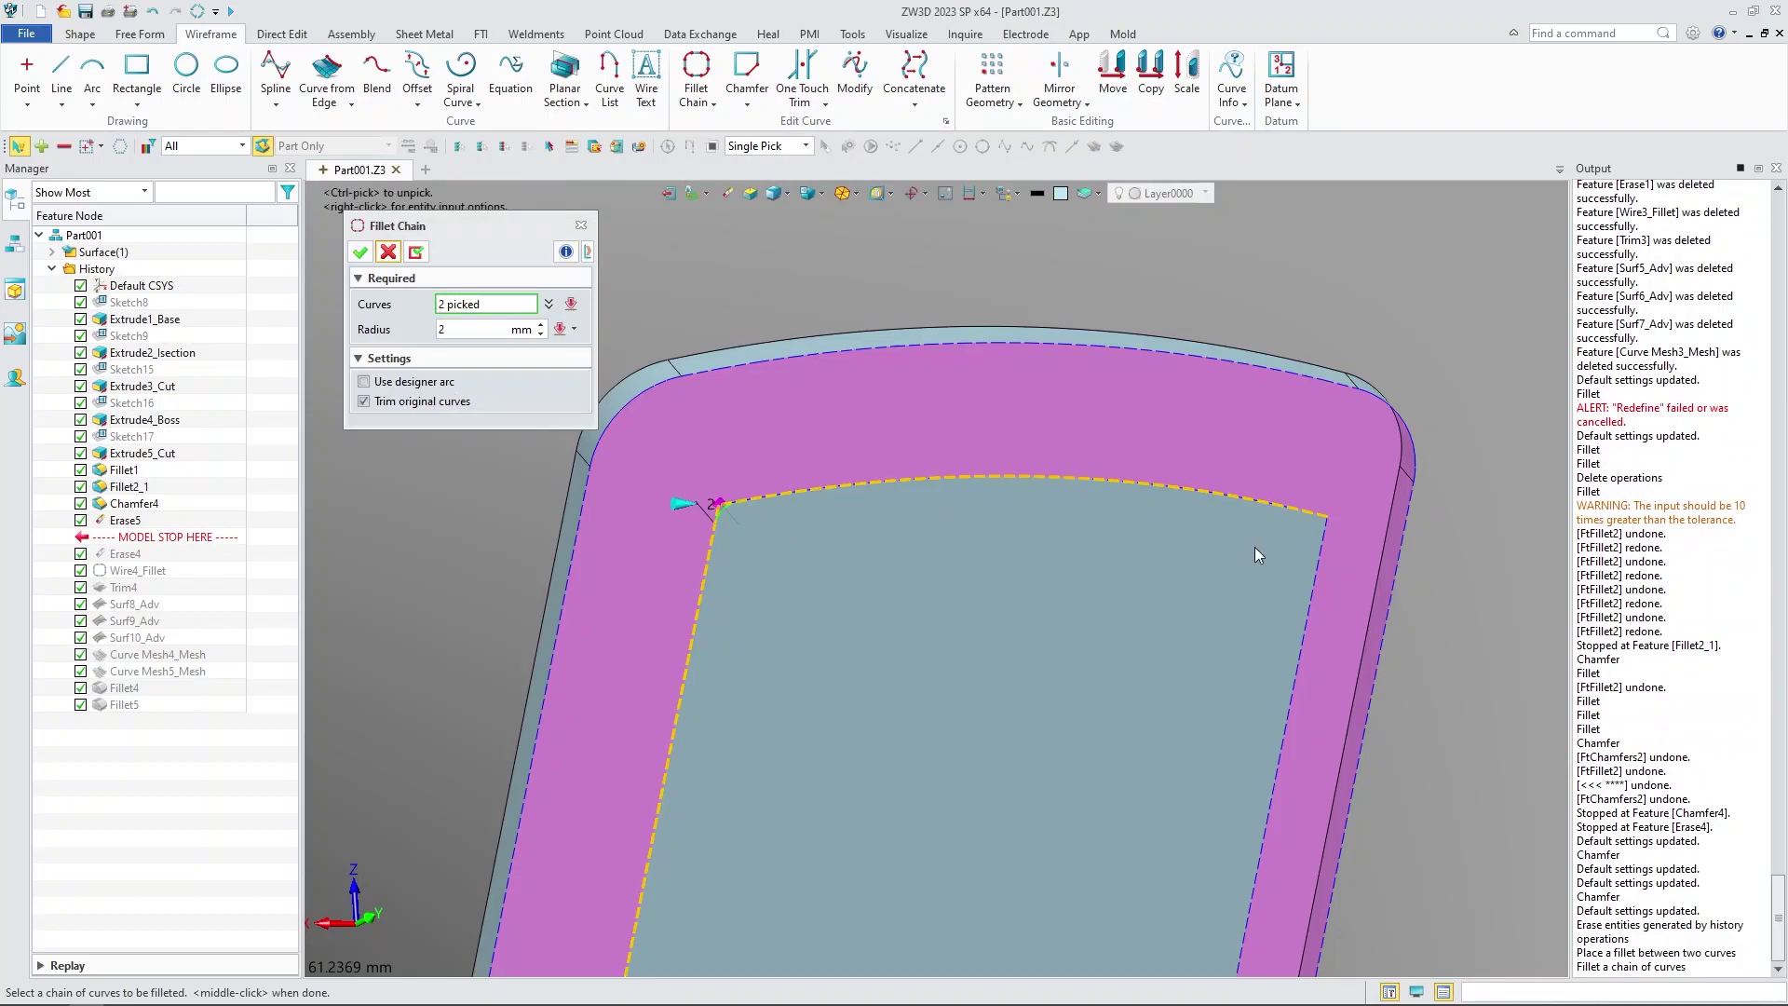
pyautogui.click(1317, 572)
pyautogui.click(360, 252)
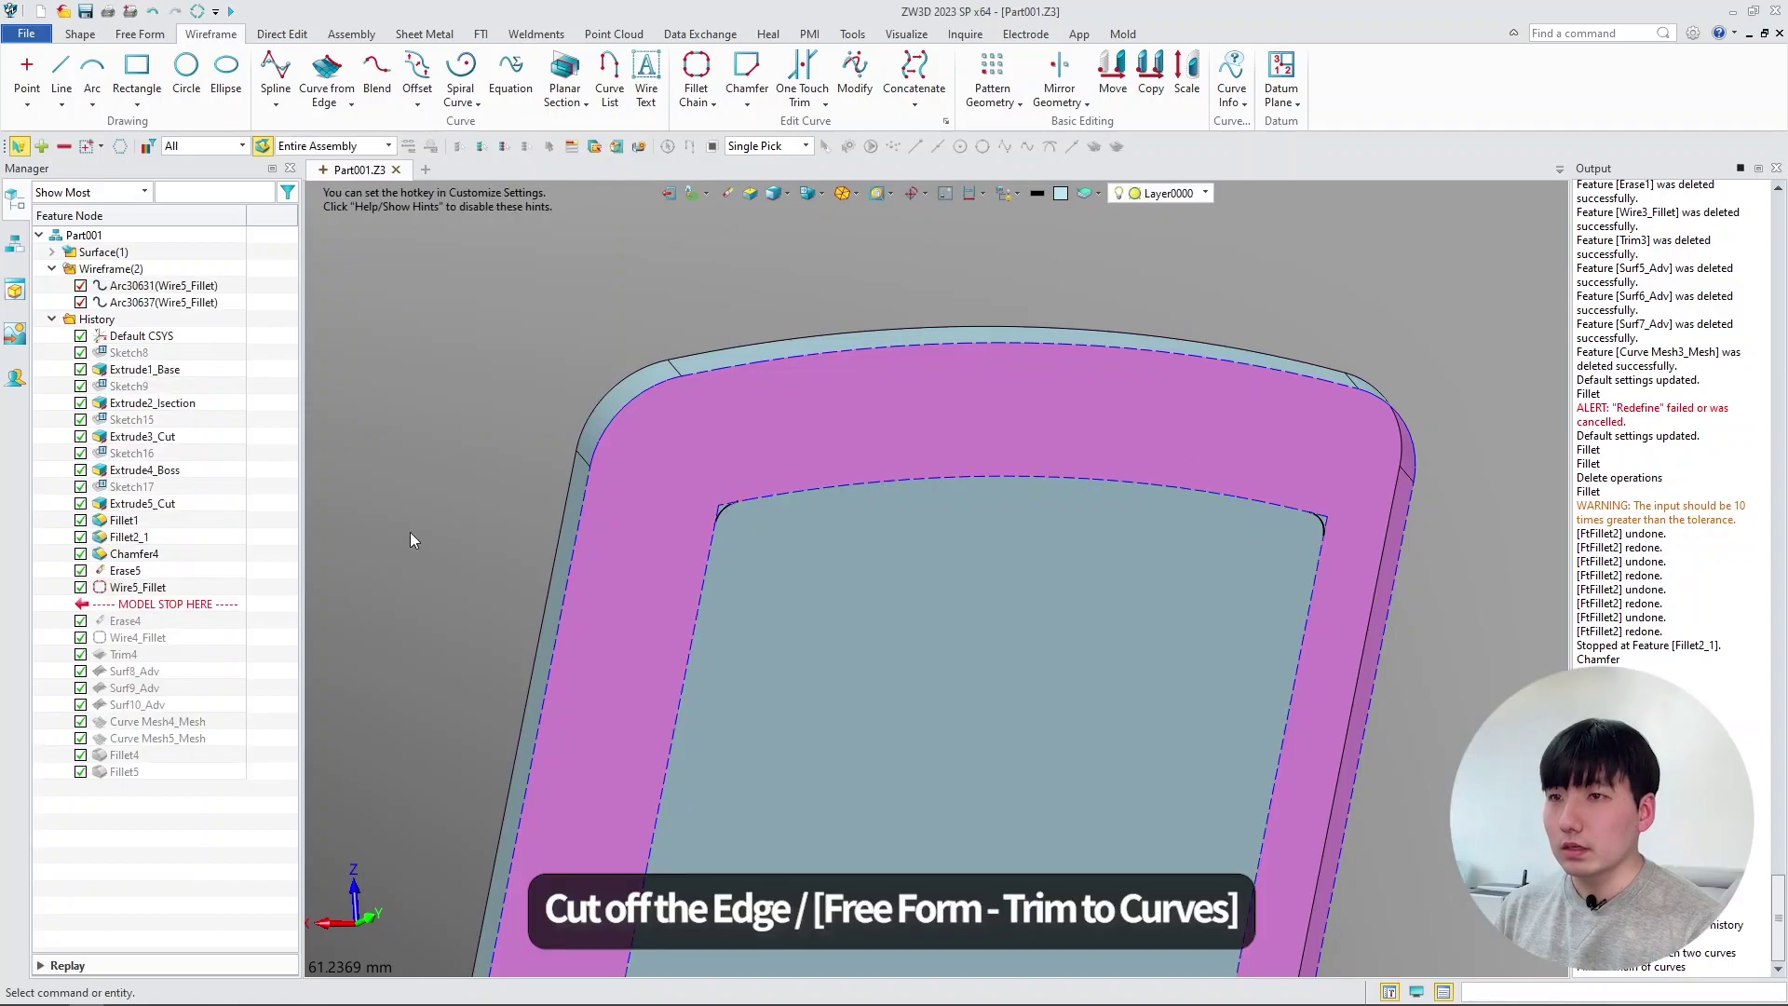
# - Trim the back's inner face to the two corner fillet arcs with Trim to Curves, keeping the face's central area
pyautogui.click(158, 35)
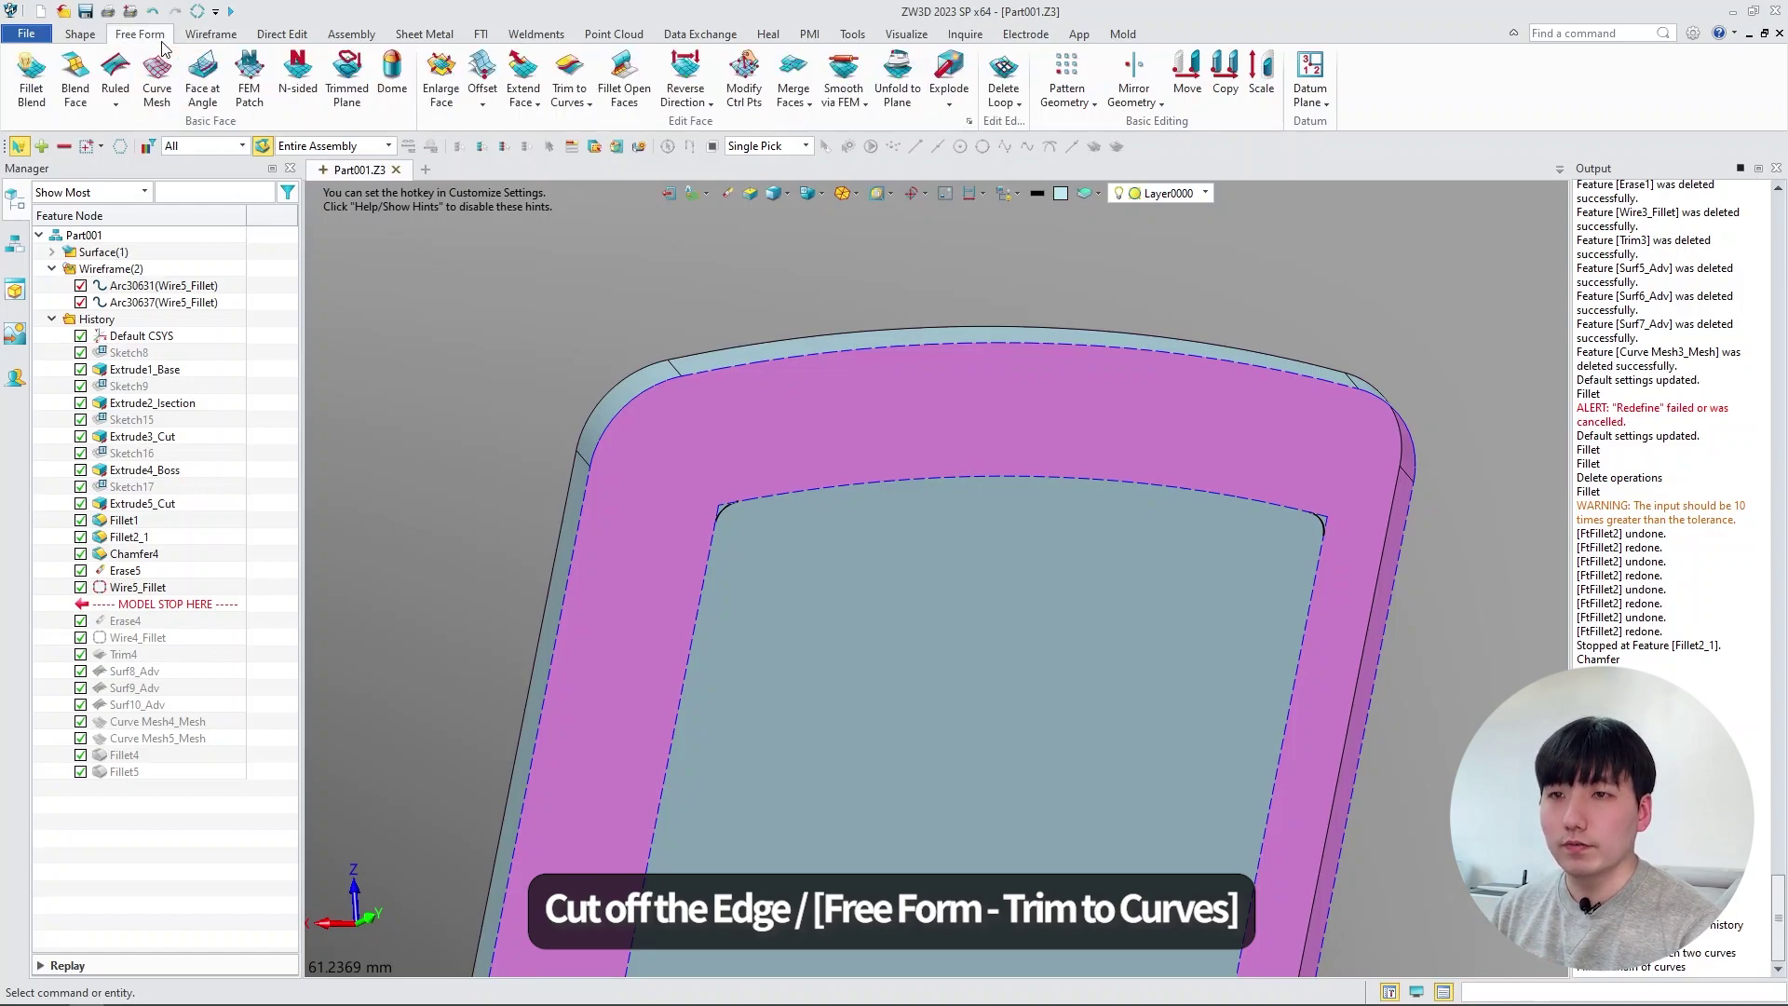
pyautogui.click(567, 100)
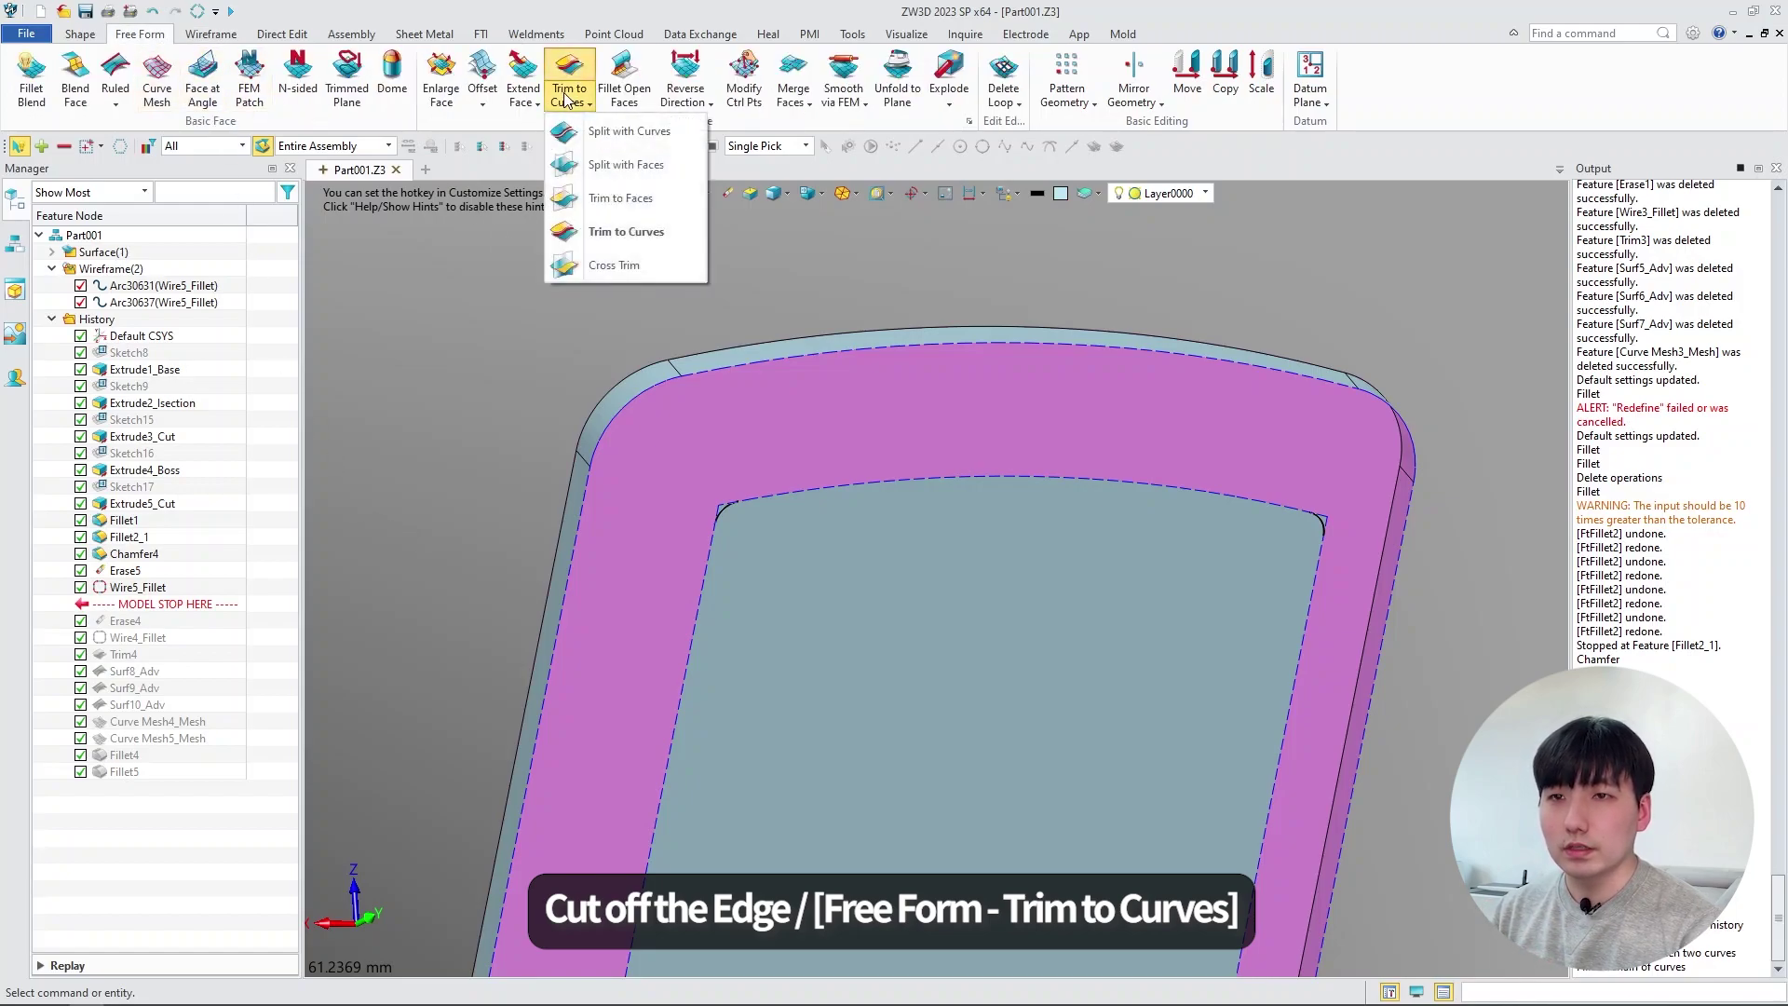
pyautogui.click(637, 231)
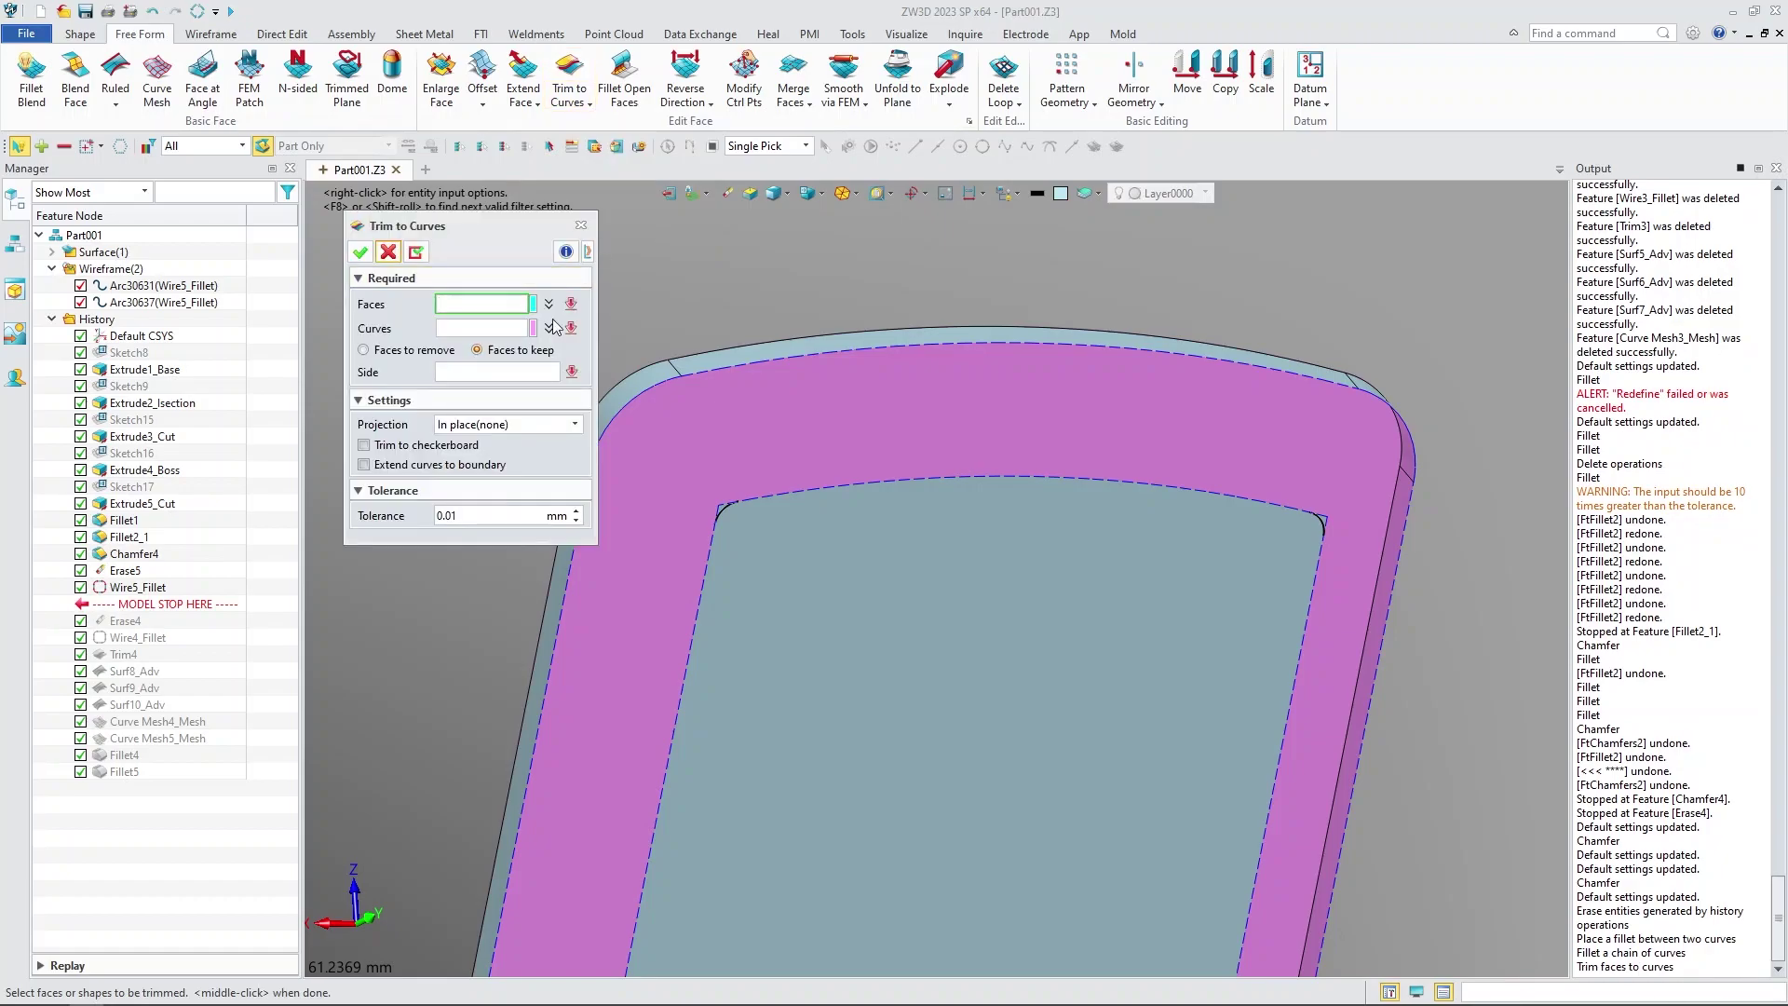
pyautogui.click(944, 644)
pyautogui.click(456, 325)
pyautogui.scroll(5, 776, 522)
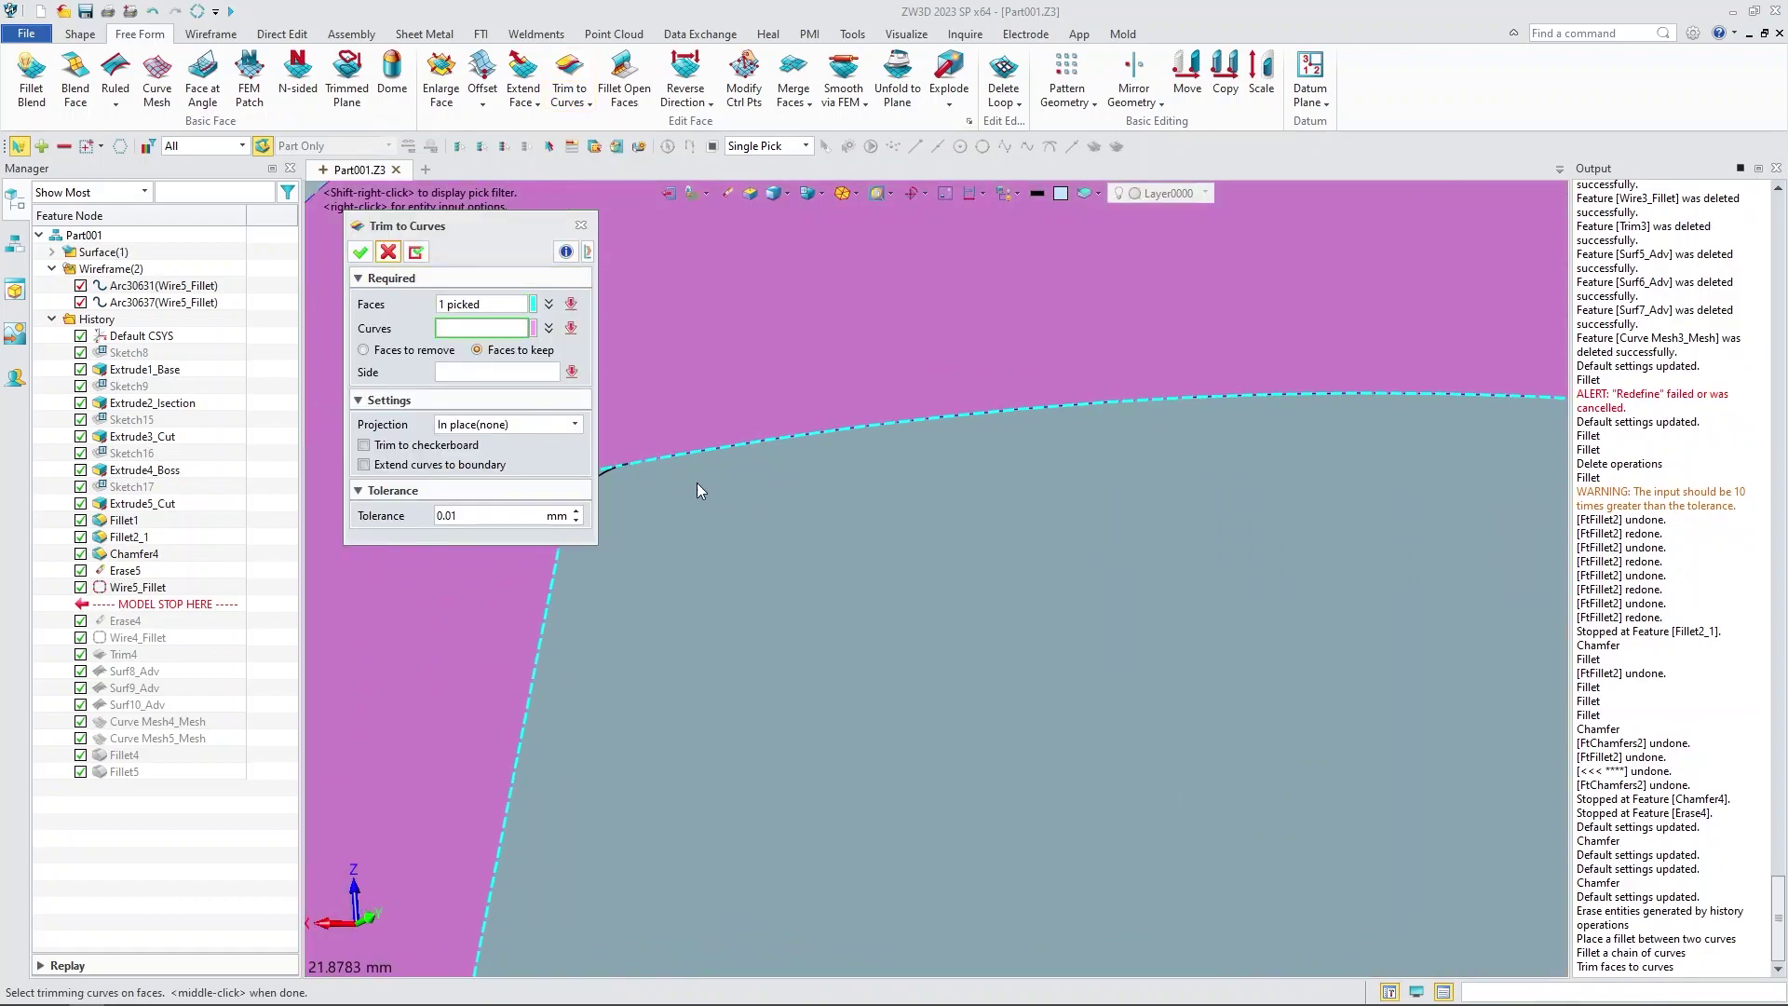
pyautogui.moveTo(734, 488); pyautogui.dragTo(979, 501, button='middle')
pyautogui.click(869, 495)
pyautogui.moveTo(1248, 538); pyautogui.dragTo(650, 576, button='middle')
pyautogui.scroll(-3, 651, 576)
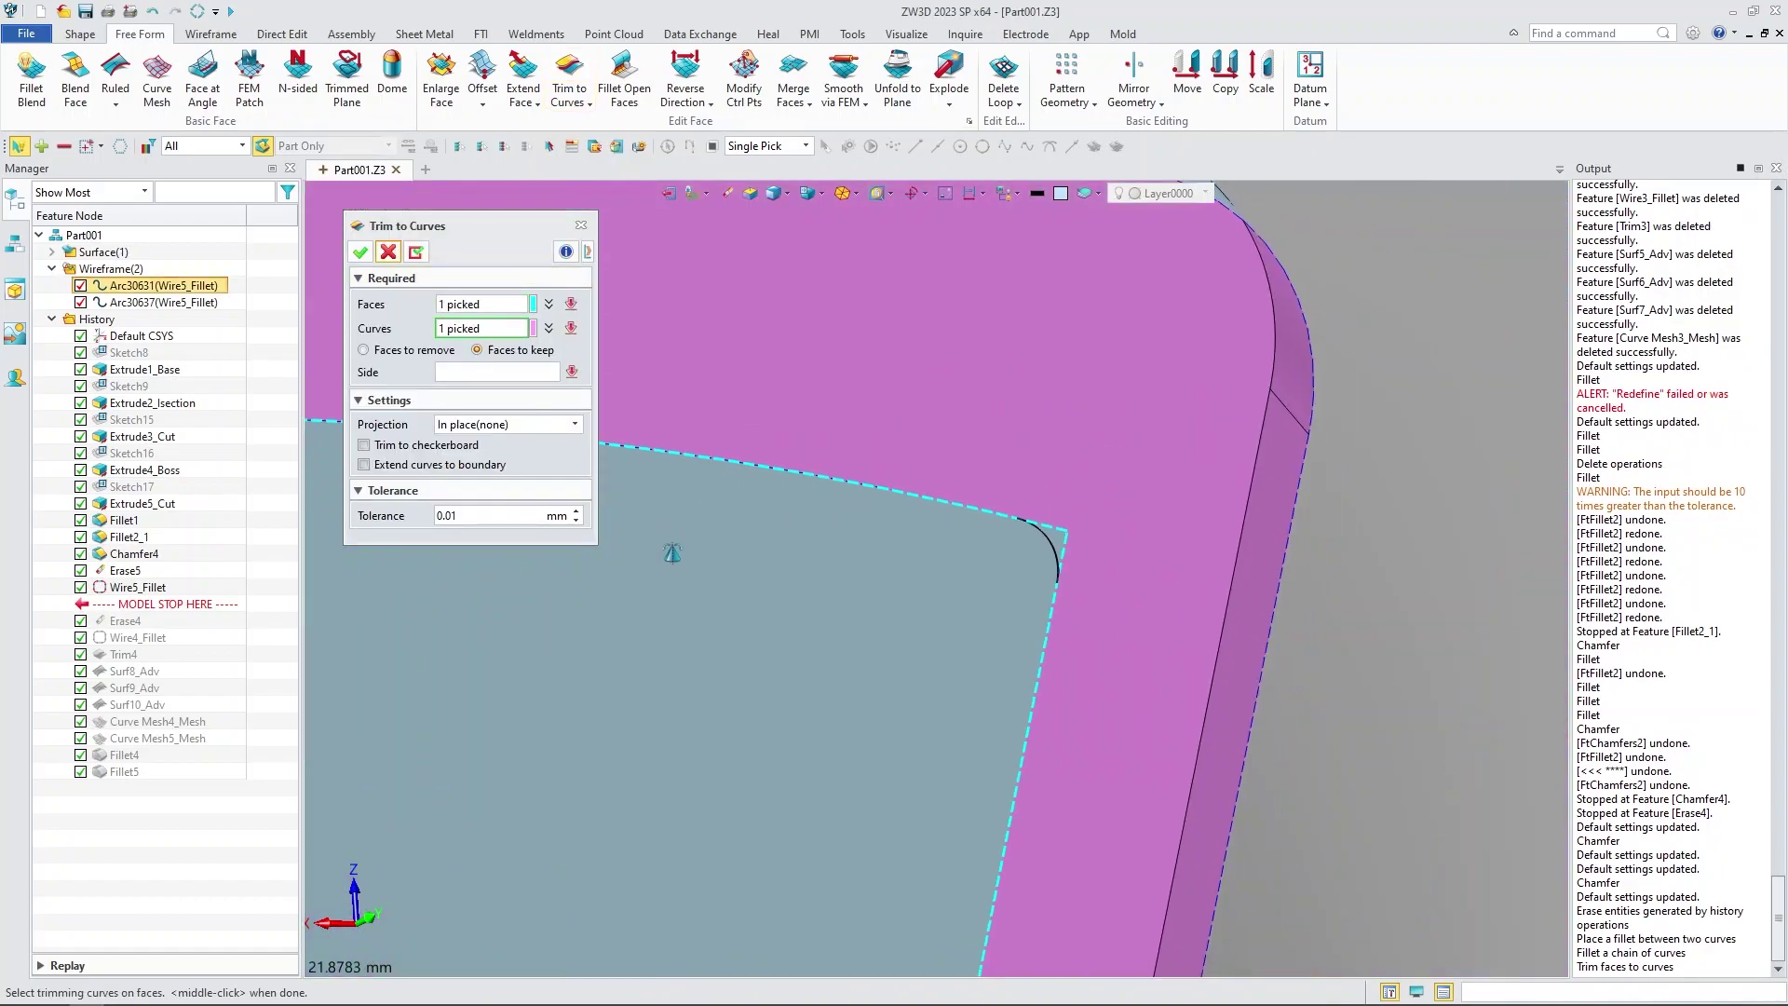
pyautogui.click(1056, 550)
pyautogui.scroll(-5, 832, 614)
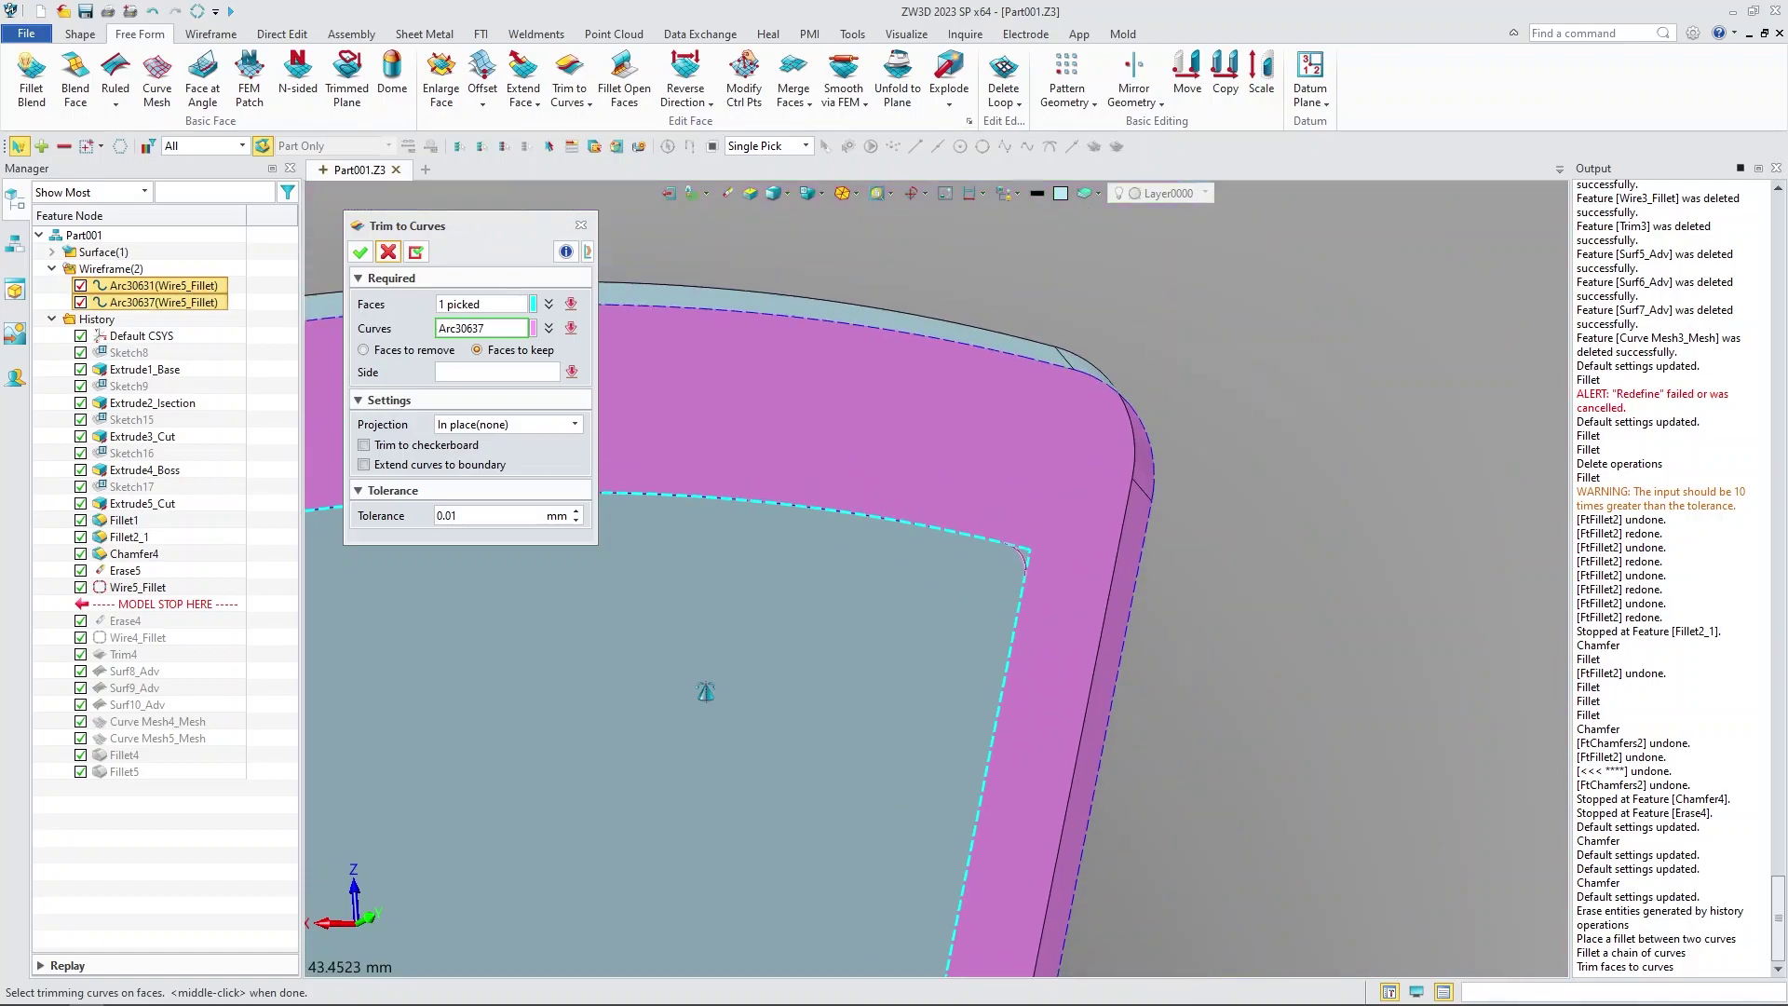
pyautogui.click(501, 372)
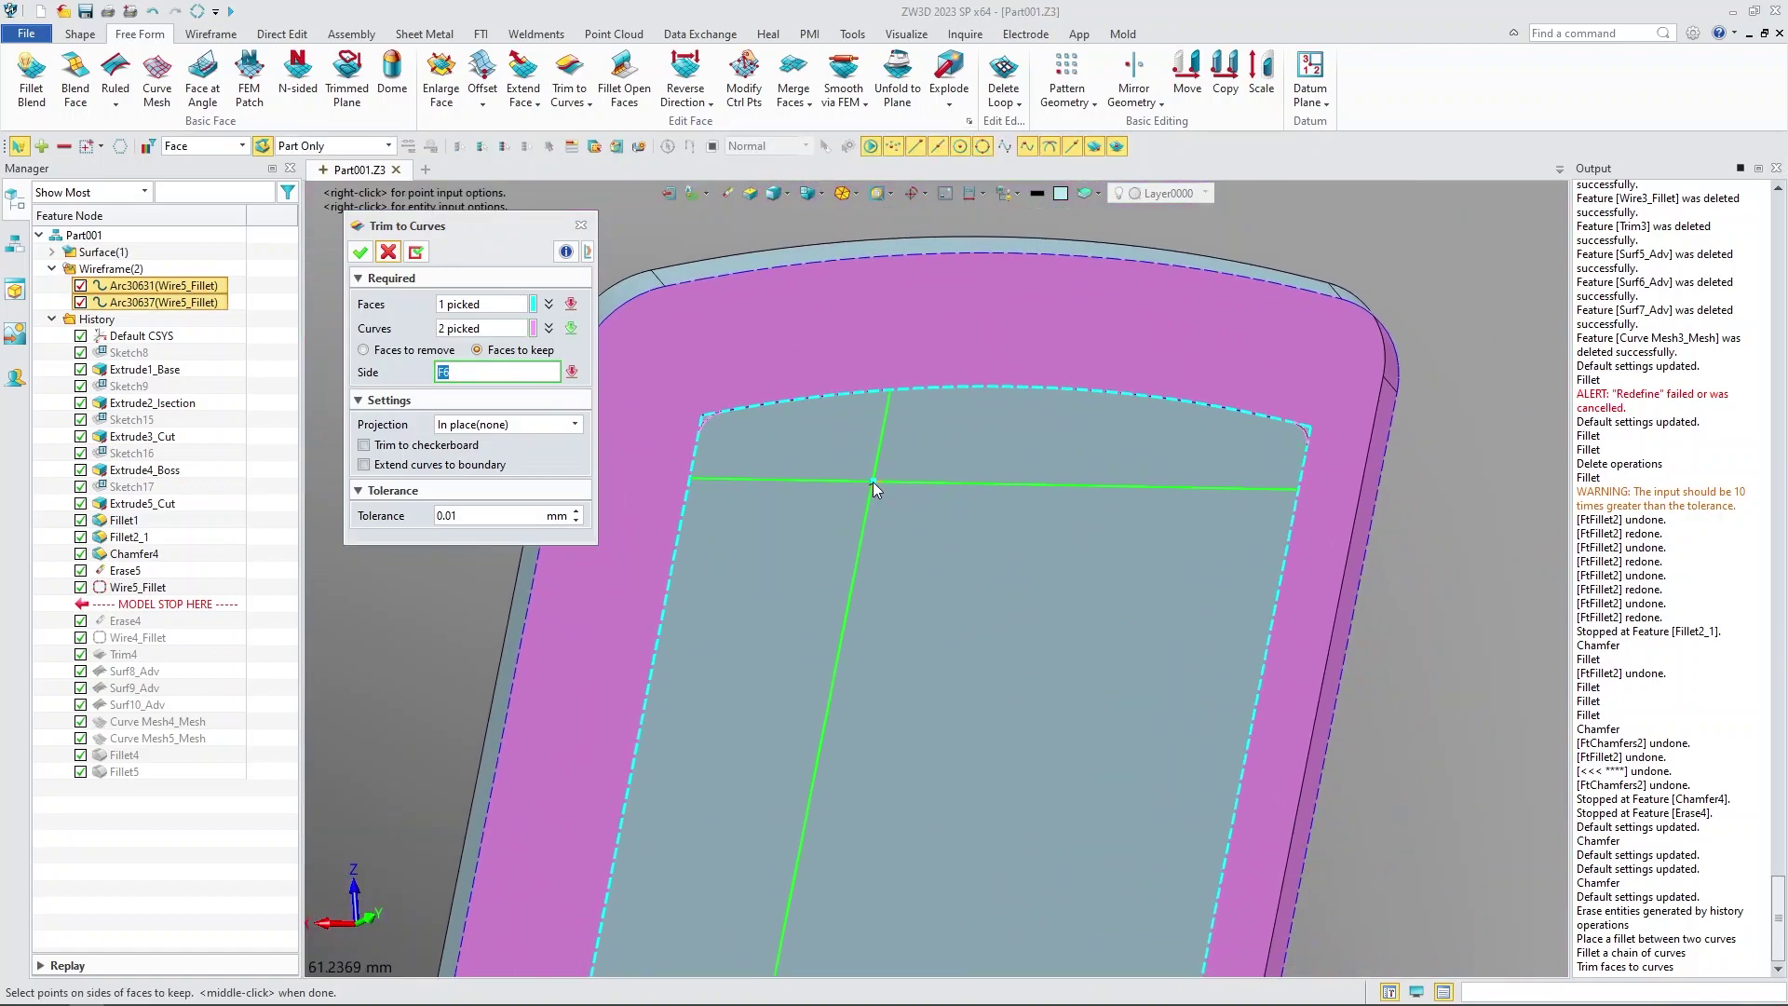
pyautogui.click(876, 488)
pyautogui.click(360, 252)
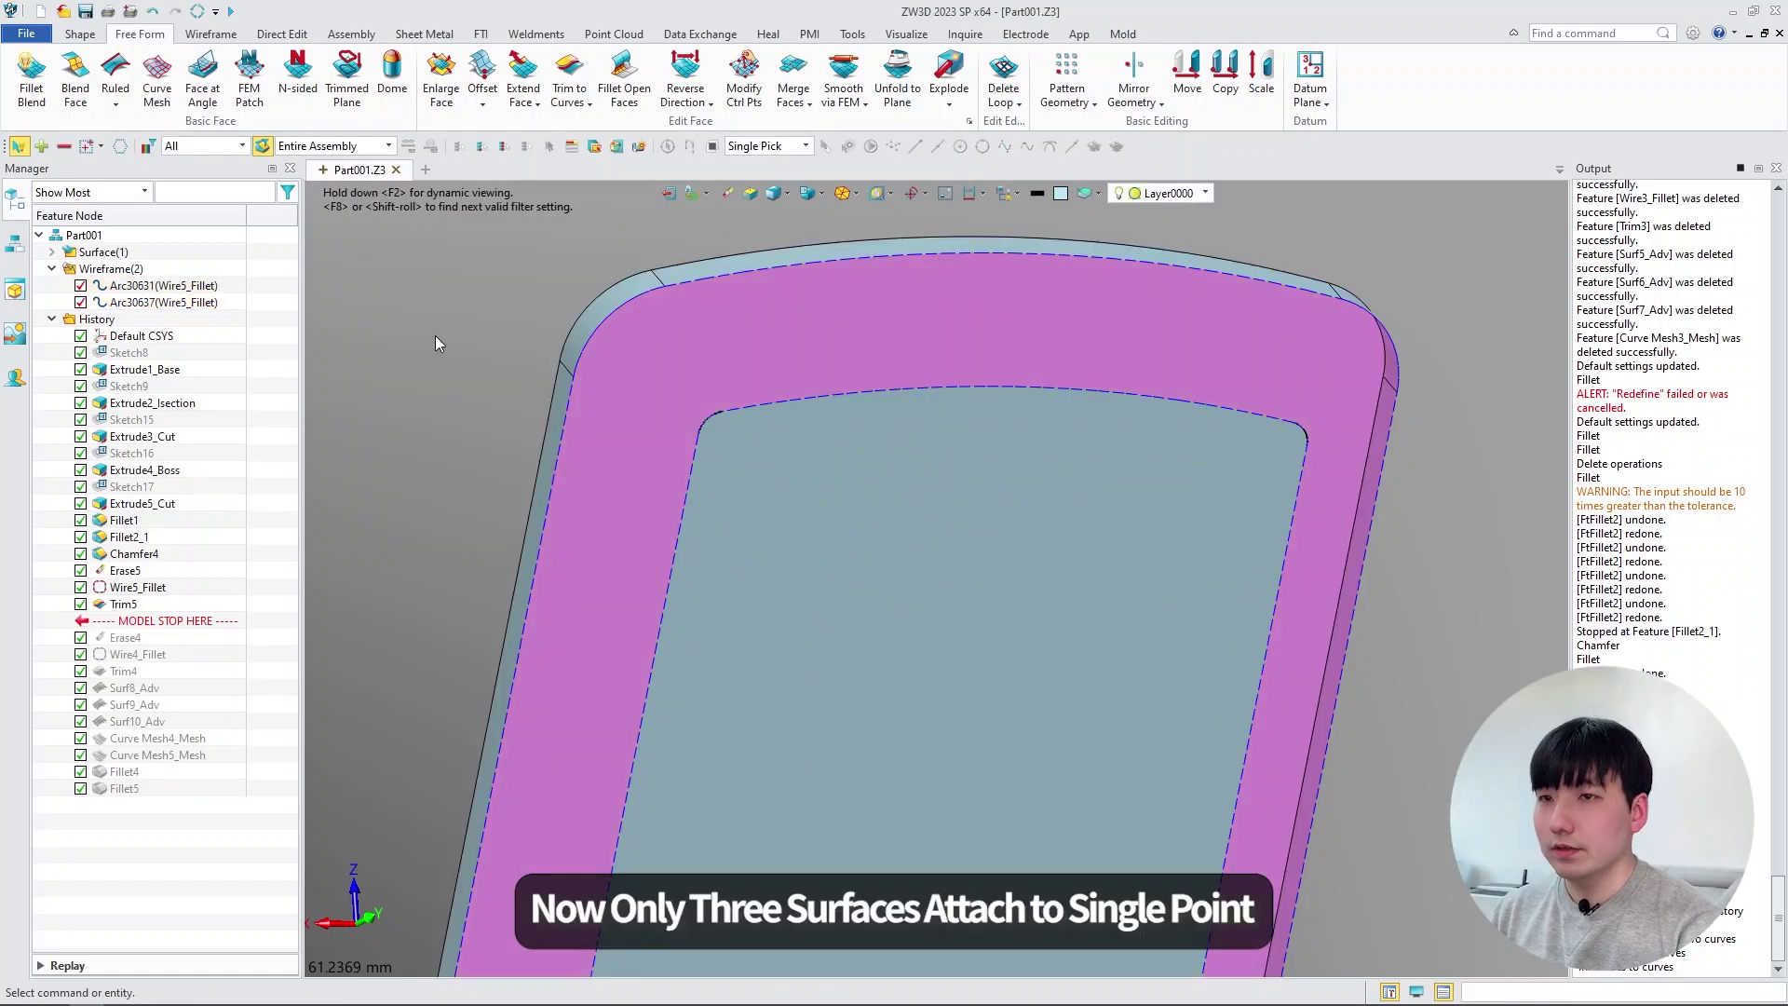
# - Create a ruled surface between the outer and inner edges of the opening along the back's left side
pyautogui.scroll(3, 471, 382)
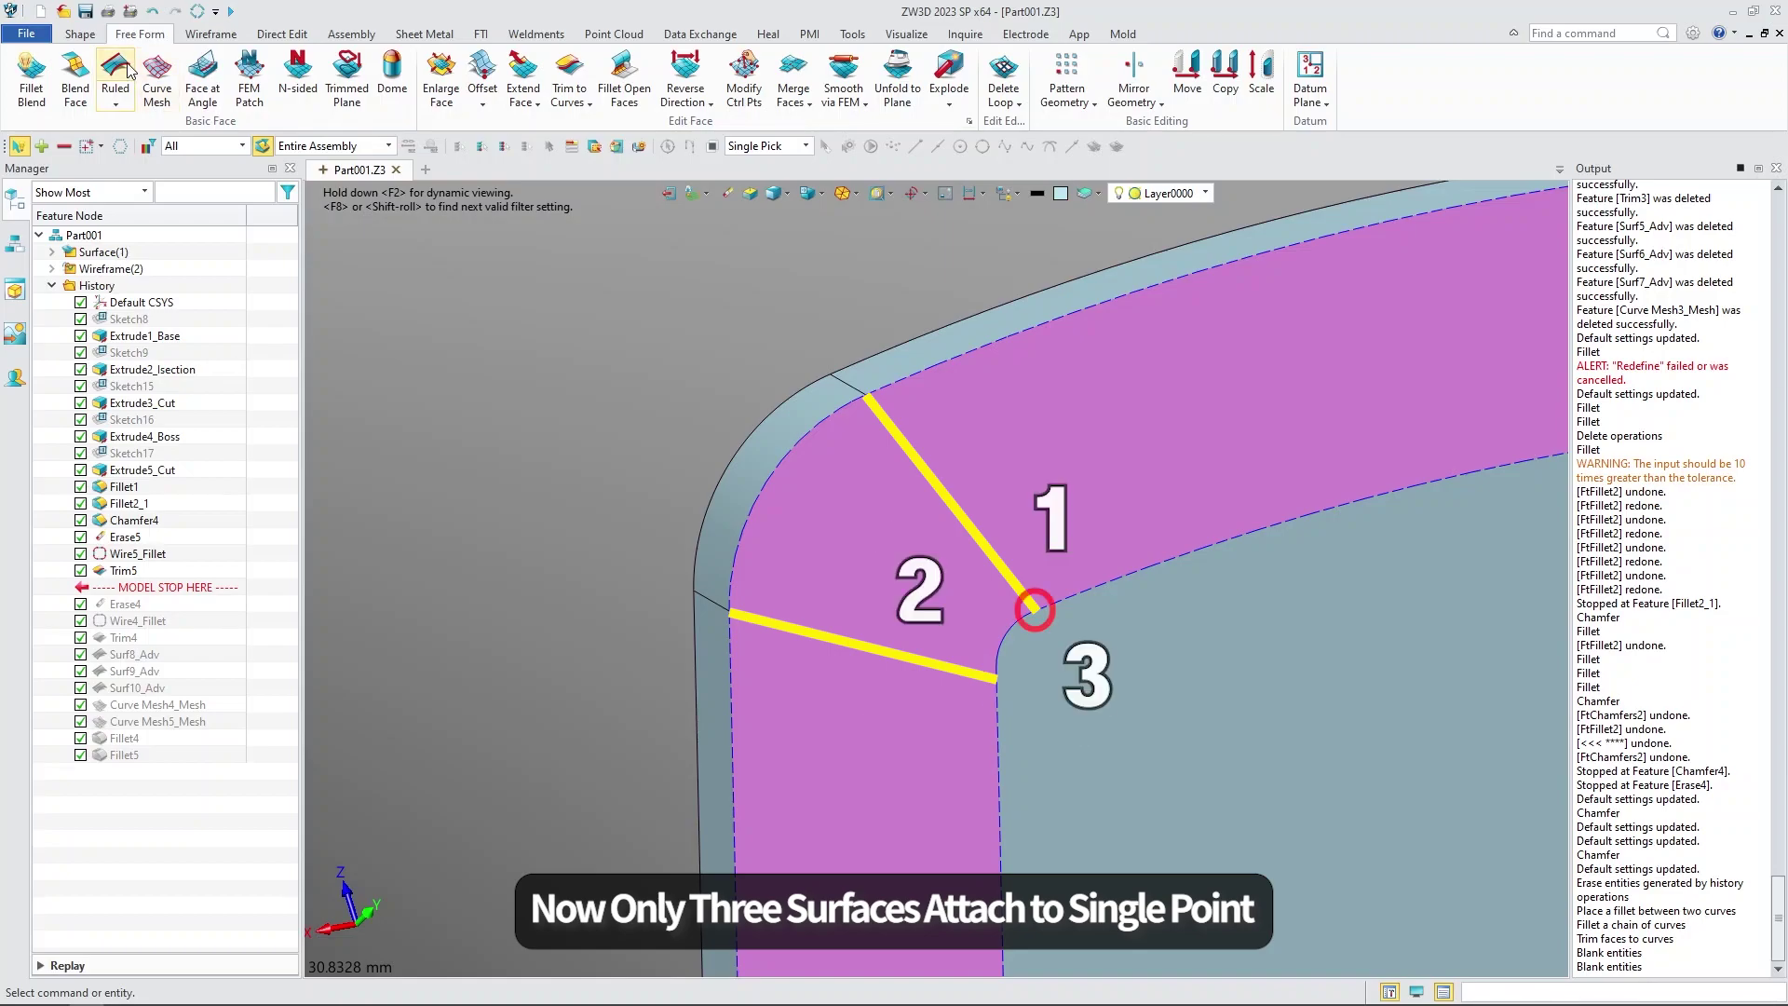
pyautogui.scroll(-7, 642, 539)
pyautogui.moveTo(778, 733); pyautogui.dragTo(779, 735, button='right')
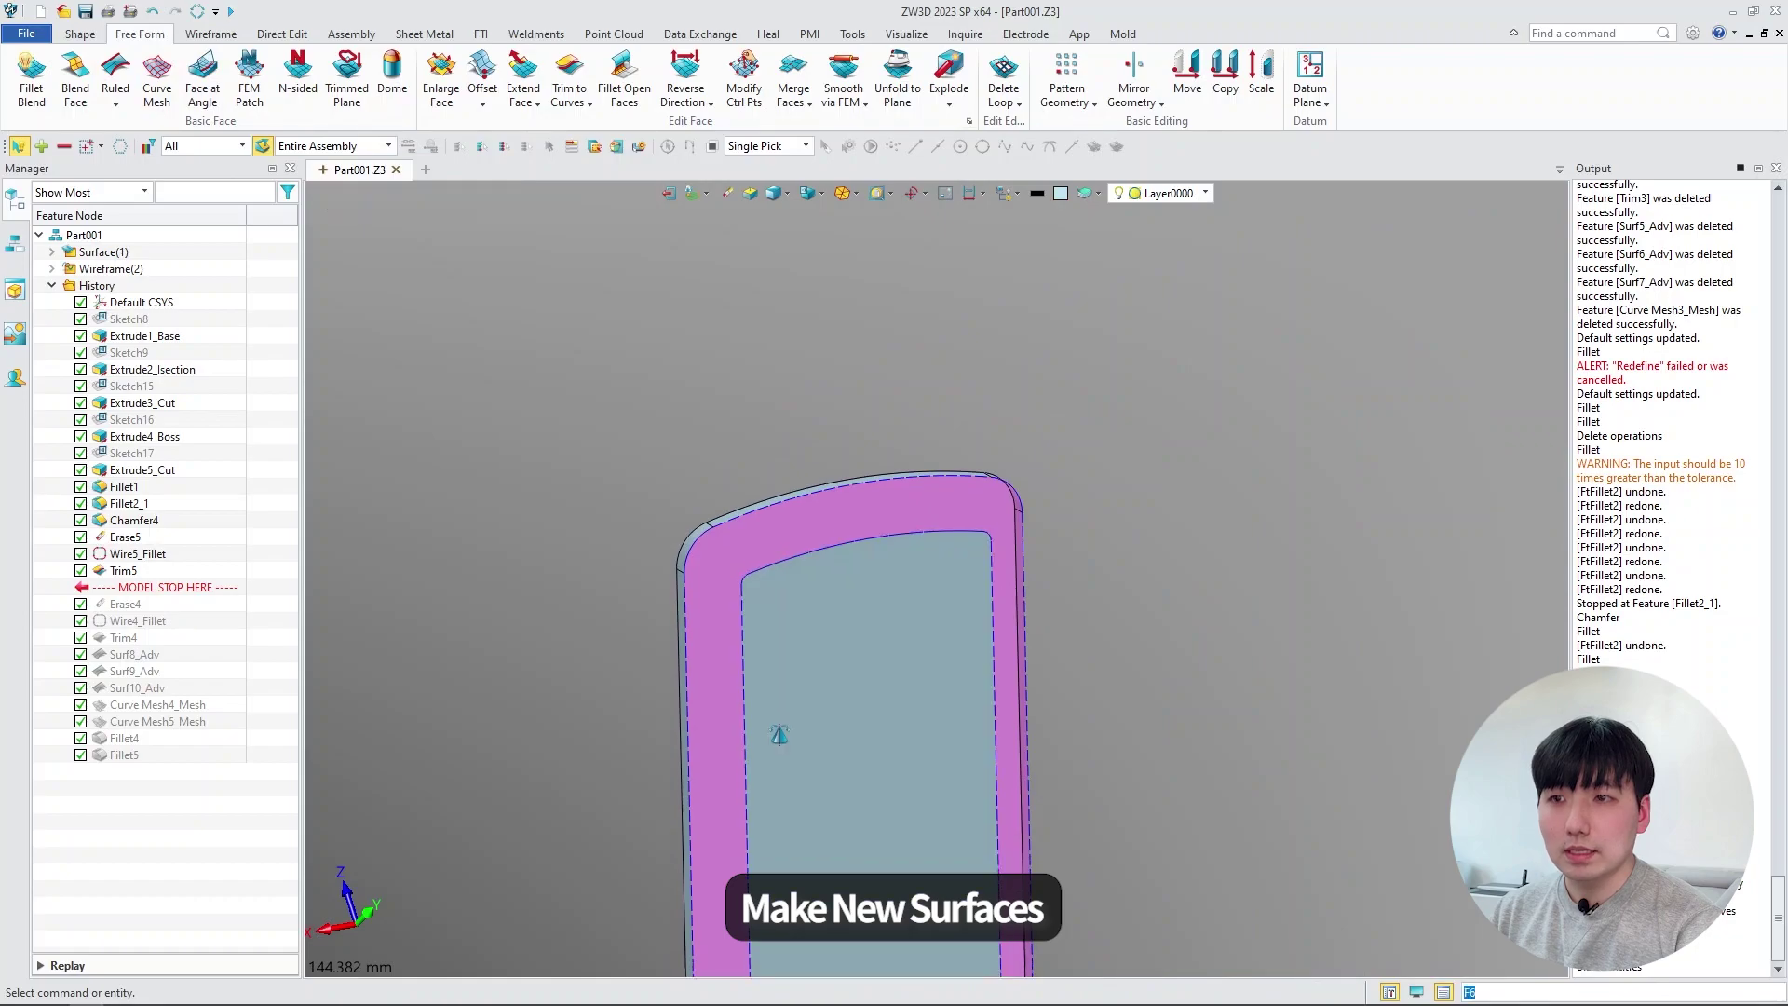
pyautogui.moveTo(779, 735); pyautogui.dragTo(841, 549, button='middle')
pyautogui.scroll(-1, 842, 548)
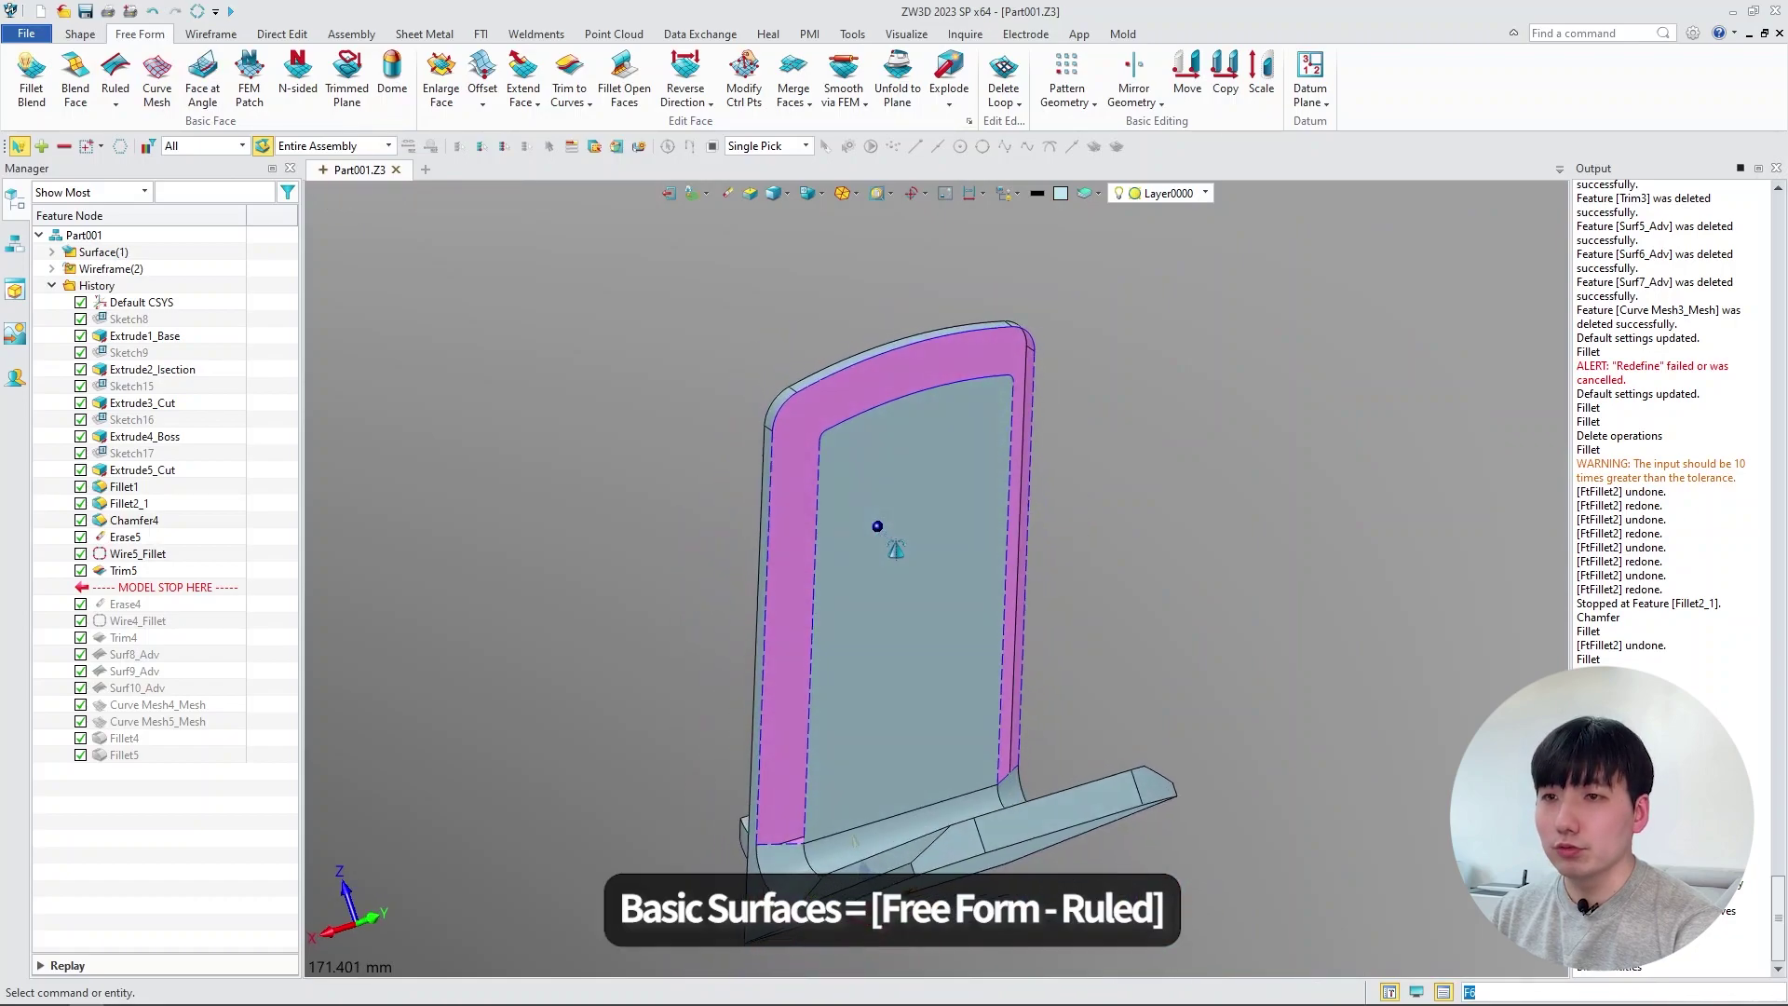
pyautogui.click(115, 73)
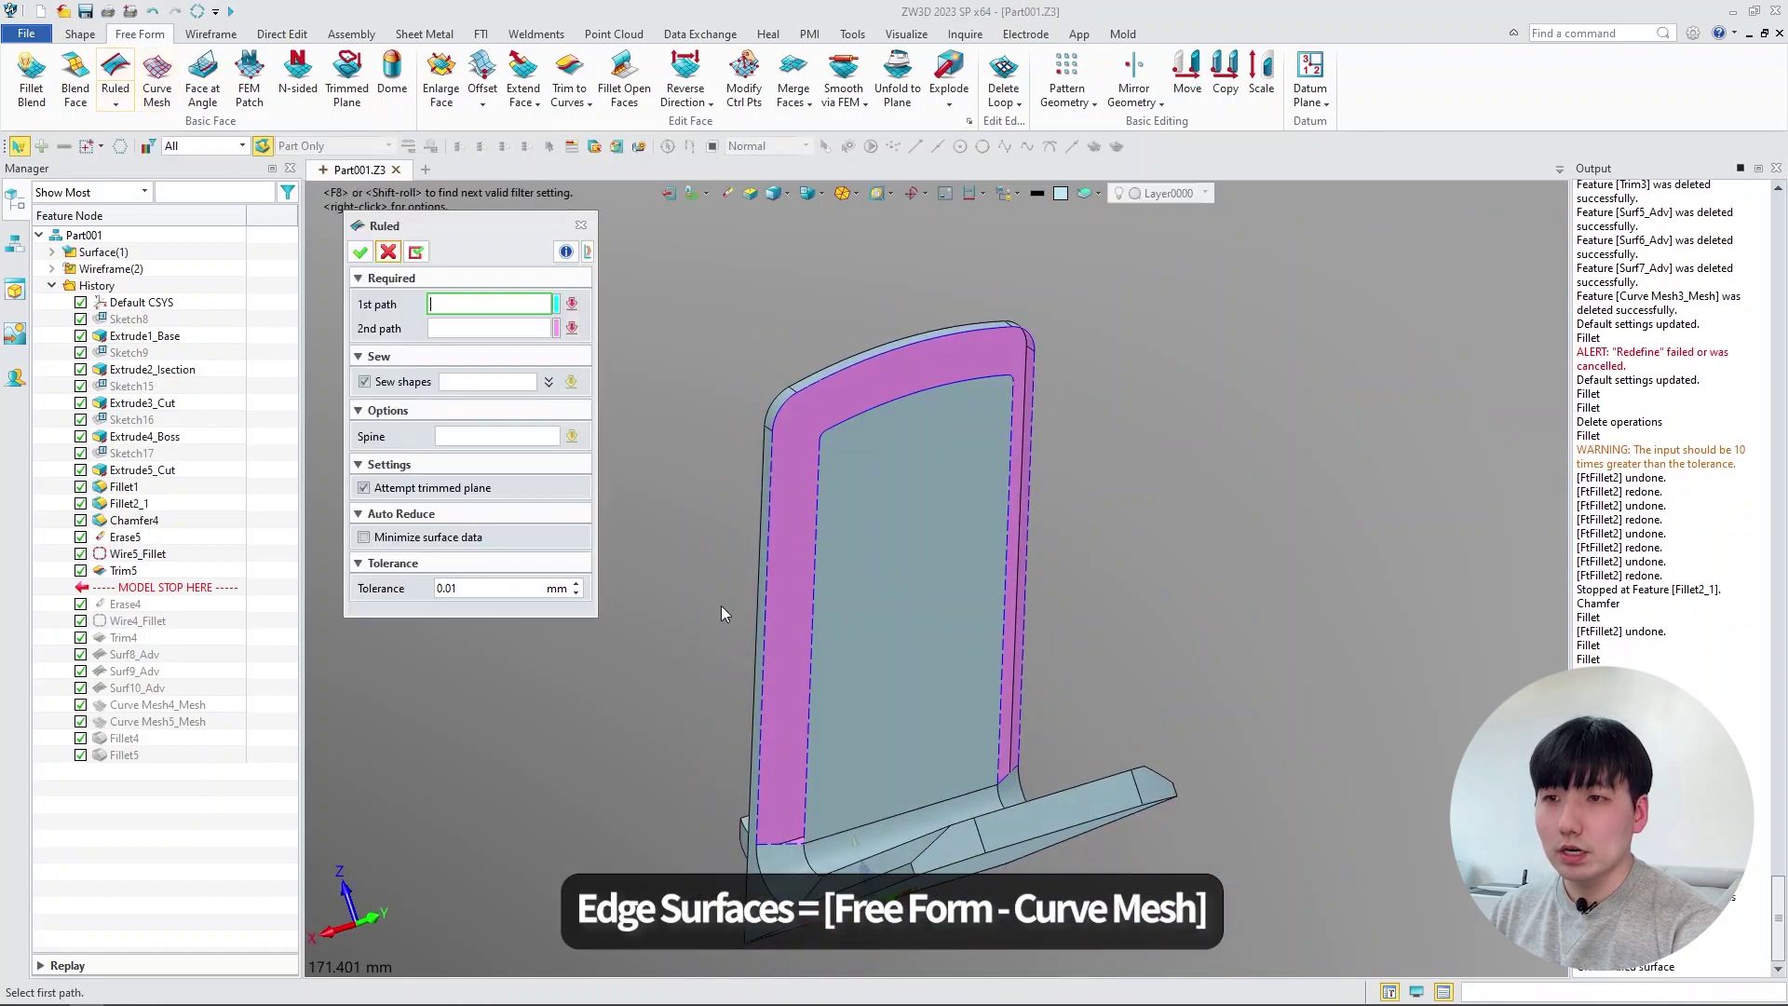
pyautogui.click(773, 628)
pyautogui.click(814, 624)
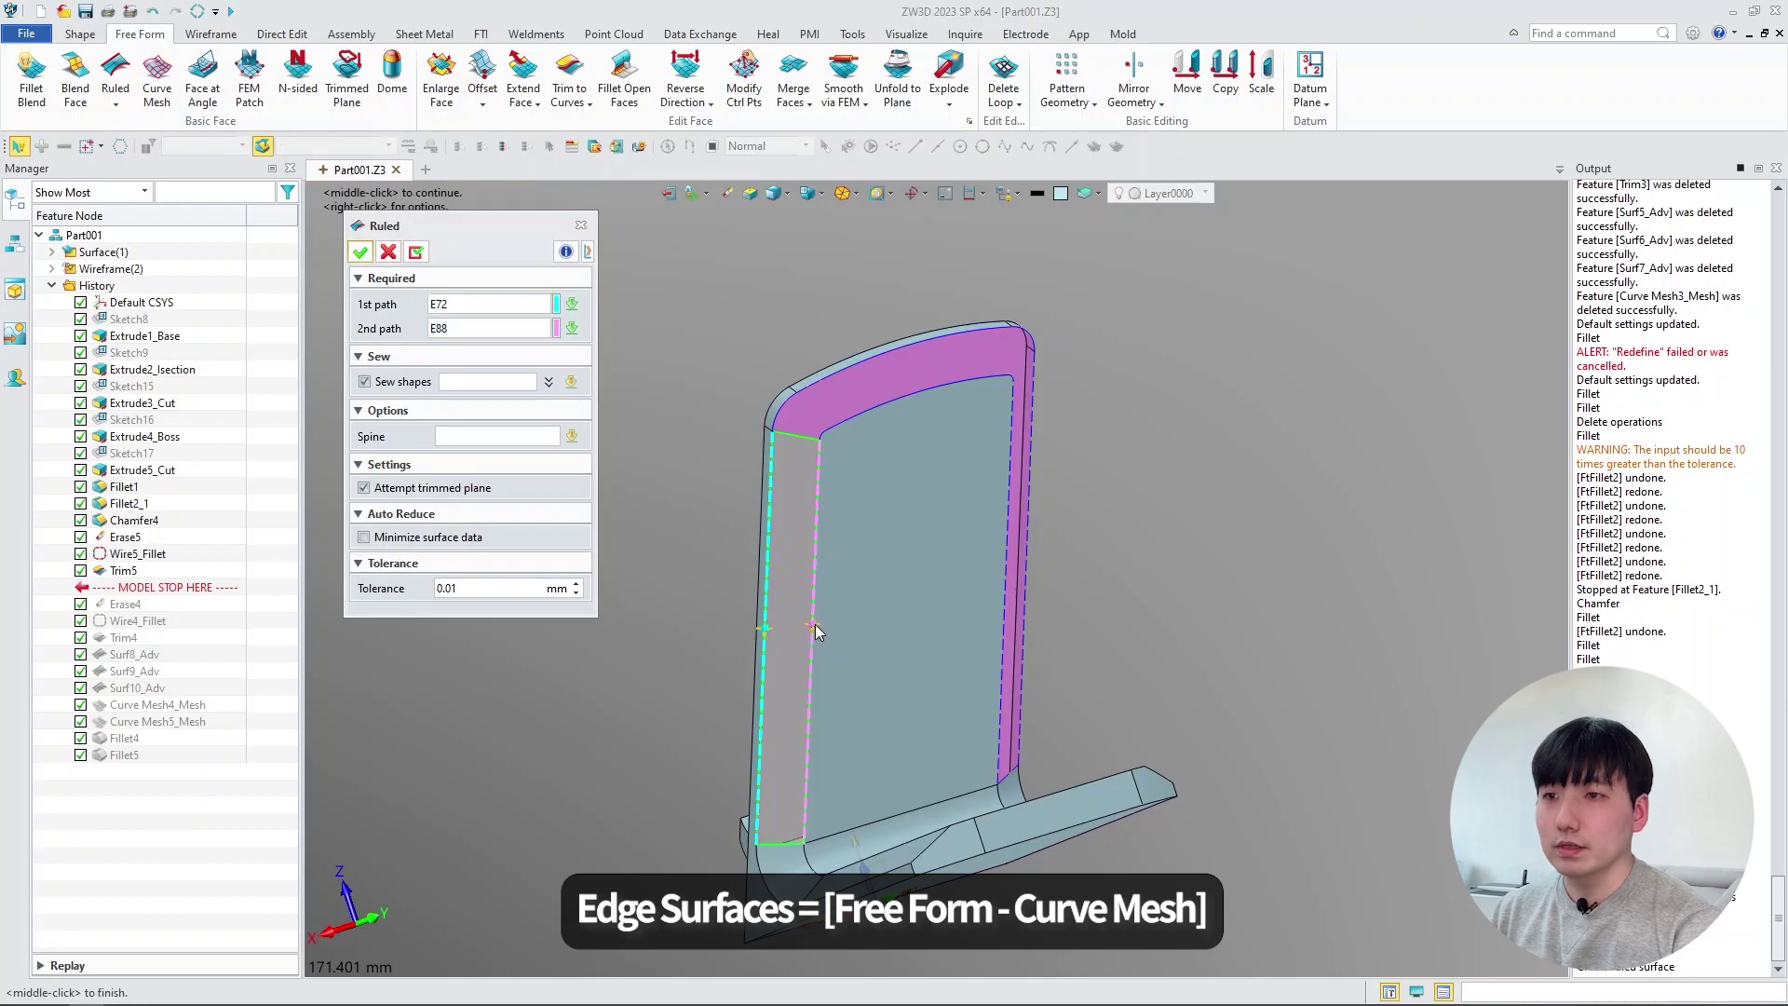
pyautogui.click(360, 251)
# - Create a ruled surface between the inner and outer edges of the opening along the back's right side
pyautogui.middleClick(360, 257)
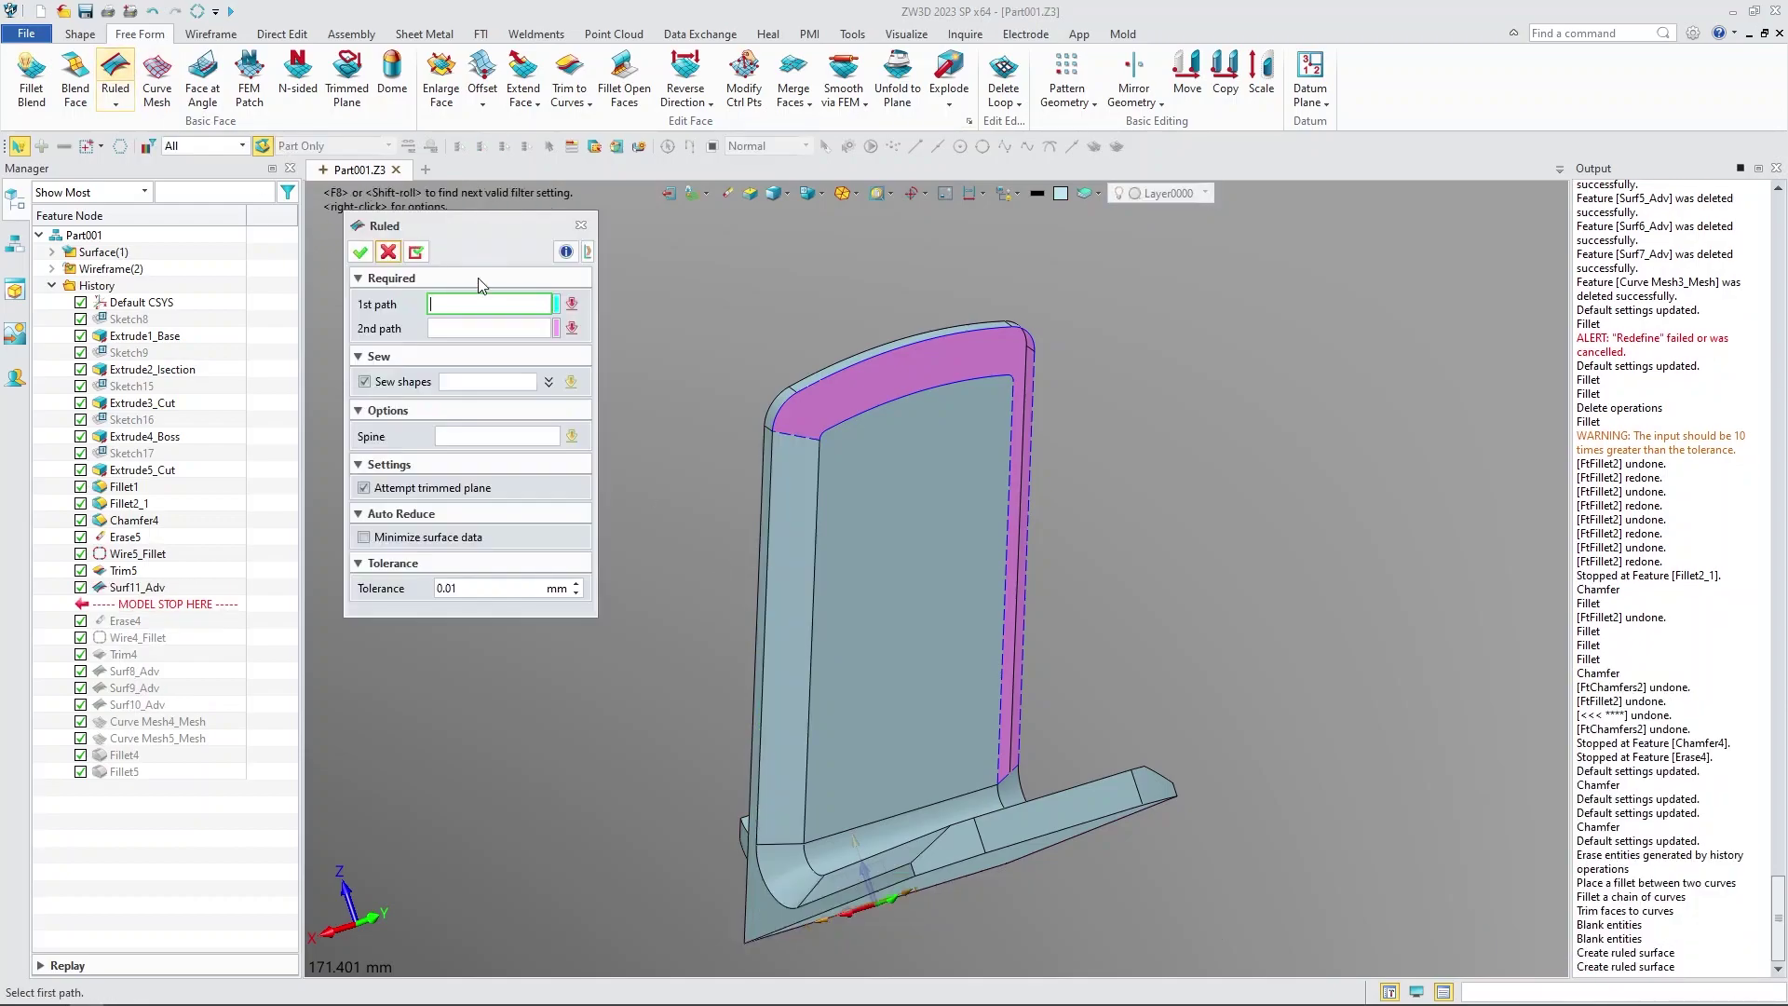
pyautogui.click(1010, 484)
pyautogui.click(1032, 467)
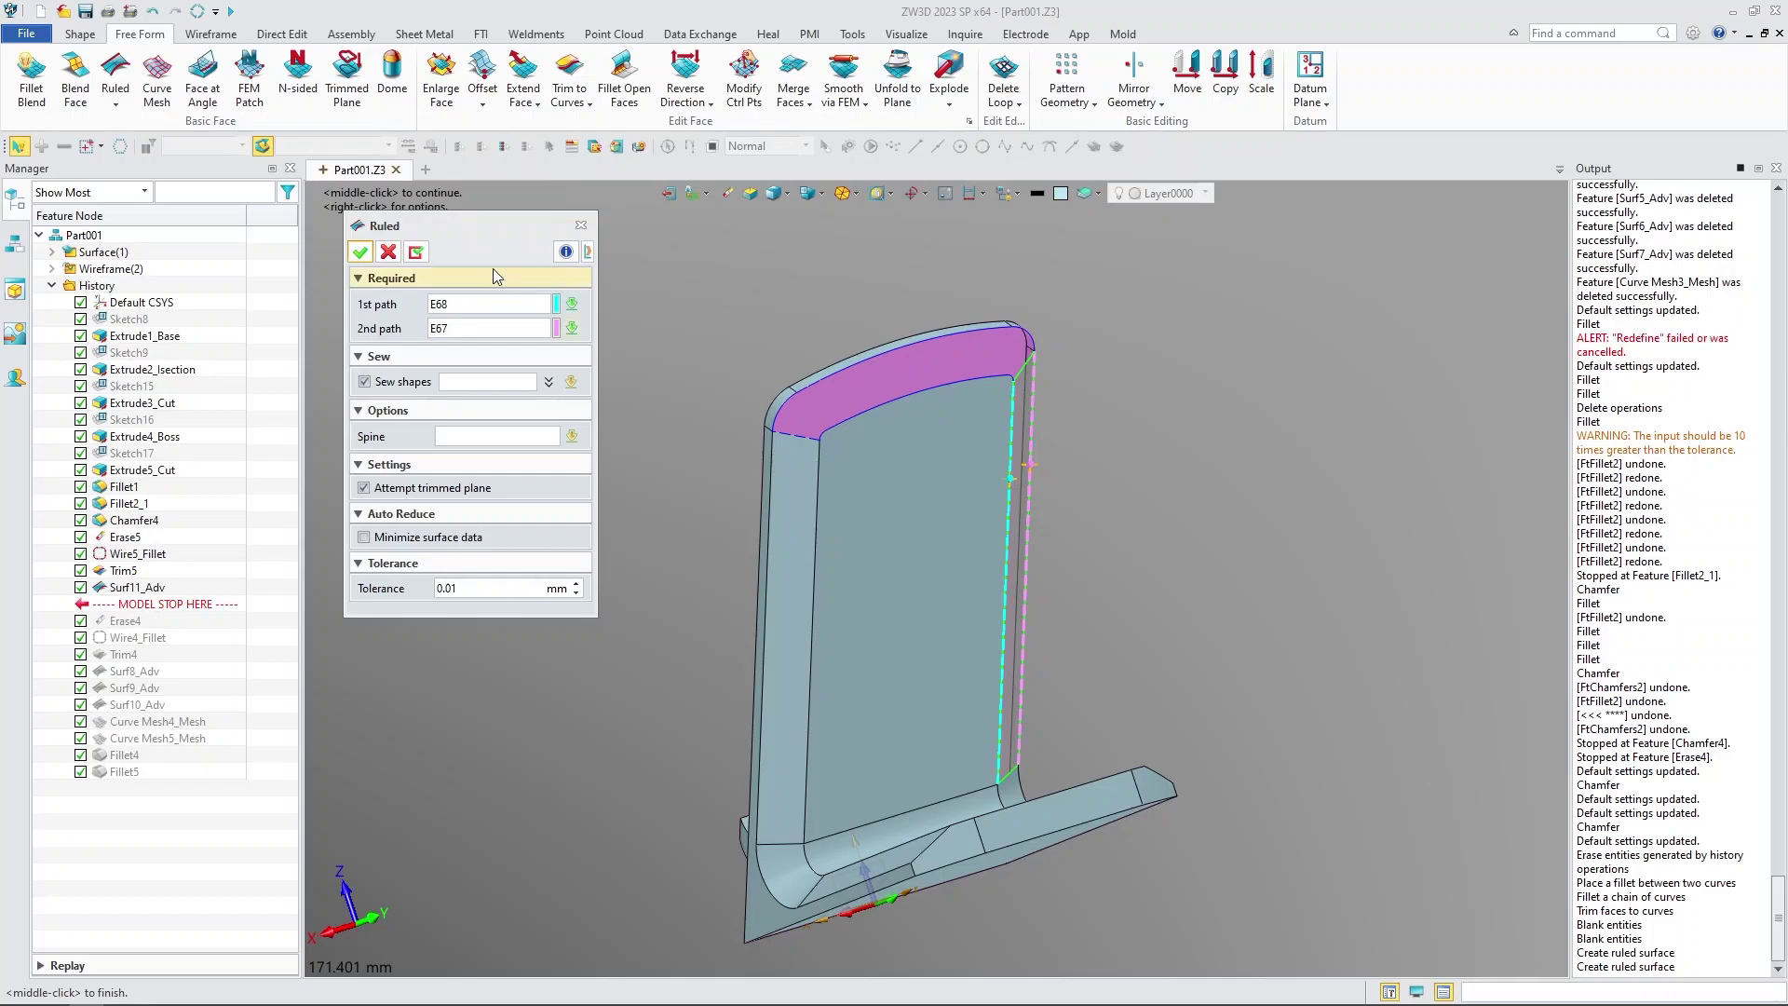
pyautogui.click(360, 251)
# - Create a ruled surface between the outer and inner curved edges along the top of the back
pyautogui.click(113, 77)
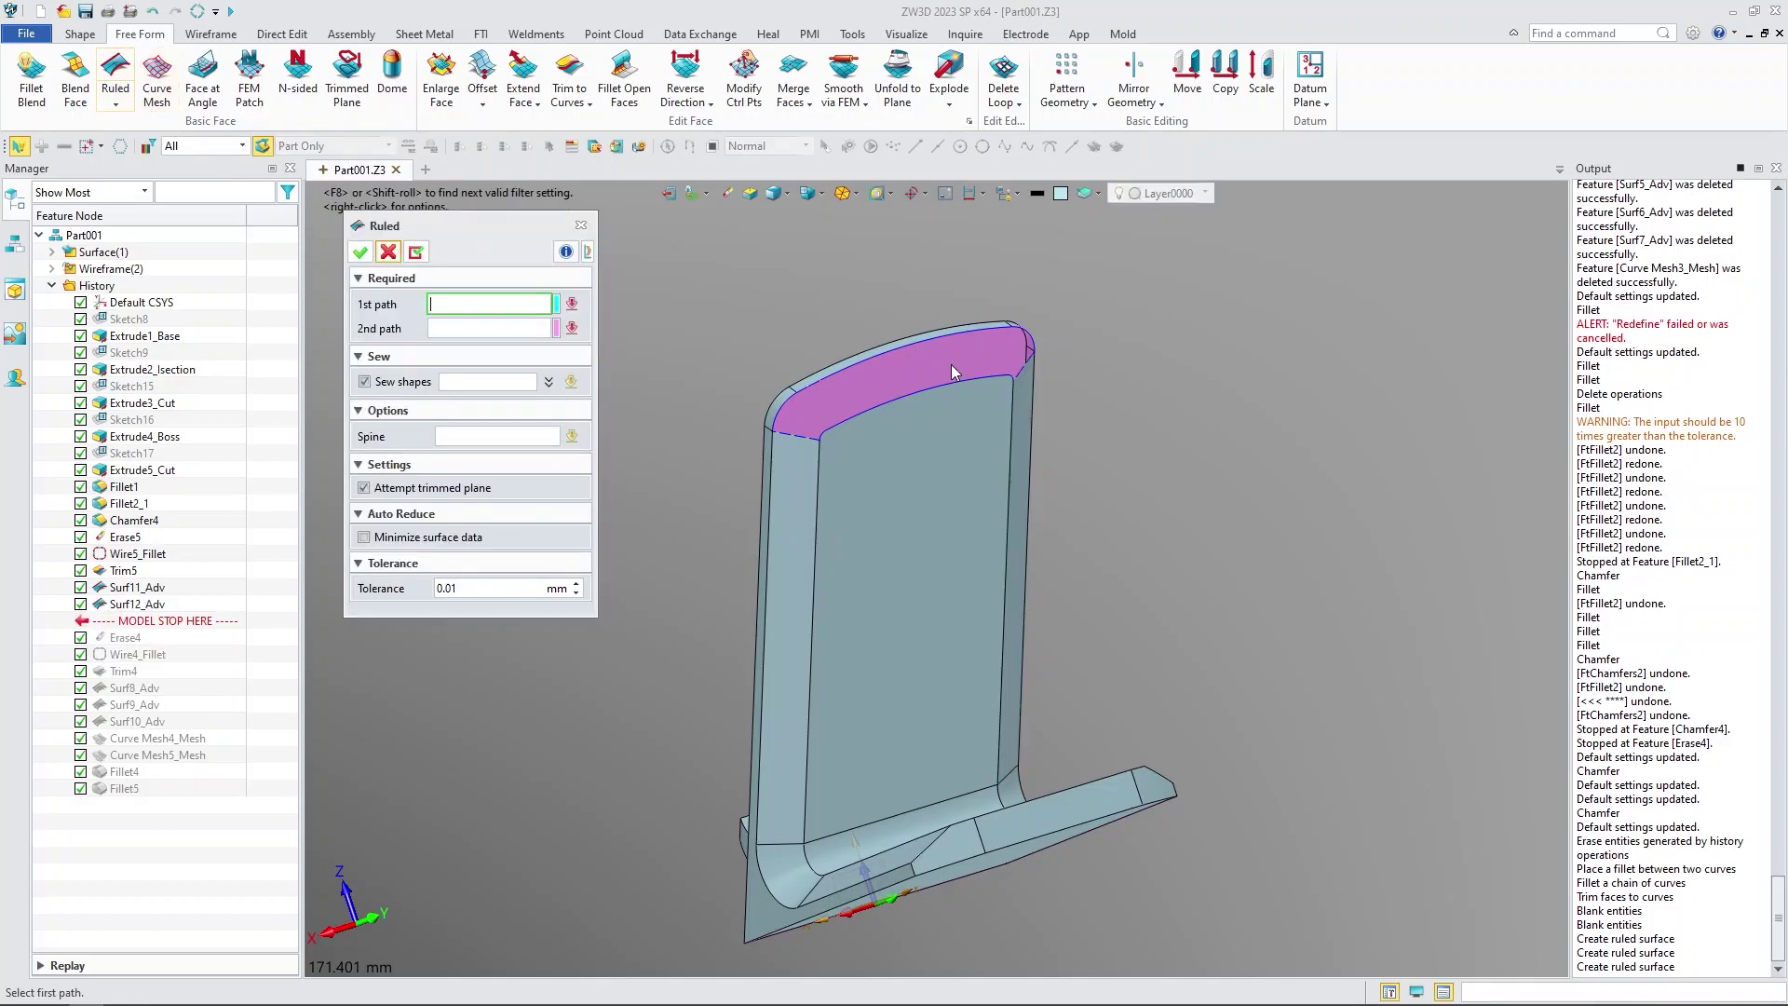
pyautogui.click(921, 349)
pyautogui.click(931, 385)
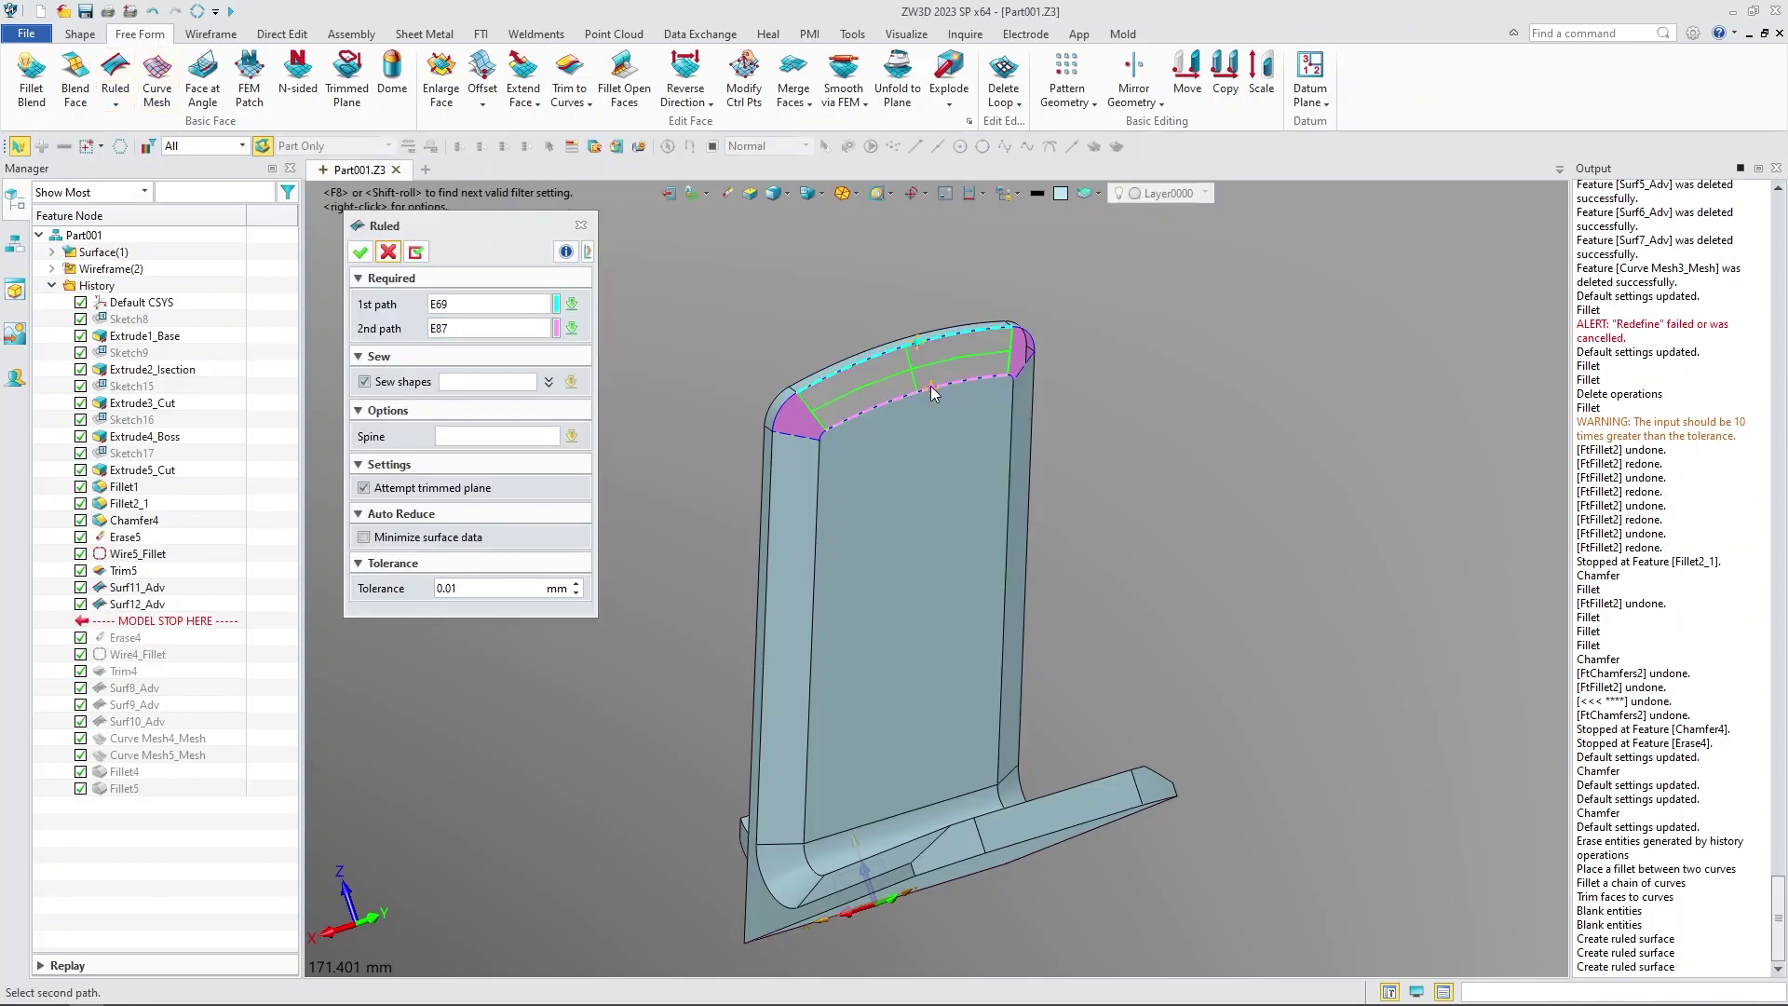
pyautogui.click(360, 251)
# - Define a curve mesh over the upper-left corner gap, using its two arcs as U curves and its two straight edges as V curves
pyautogui.scroll(5, 931, 432)
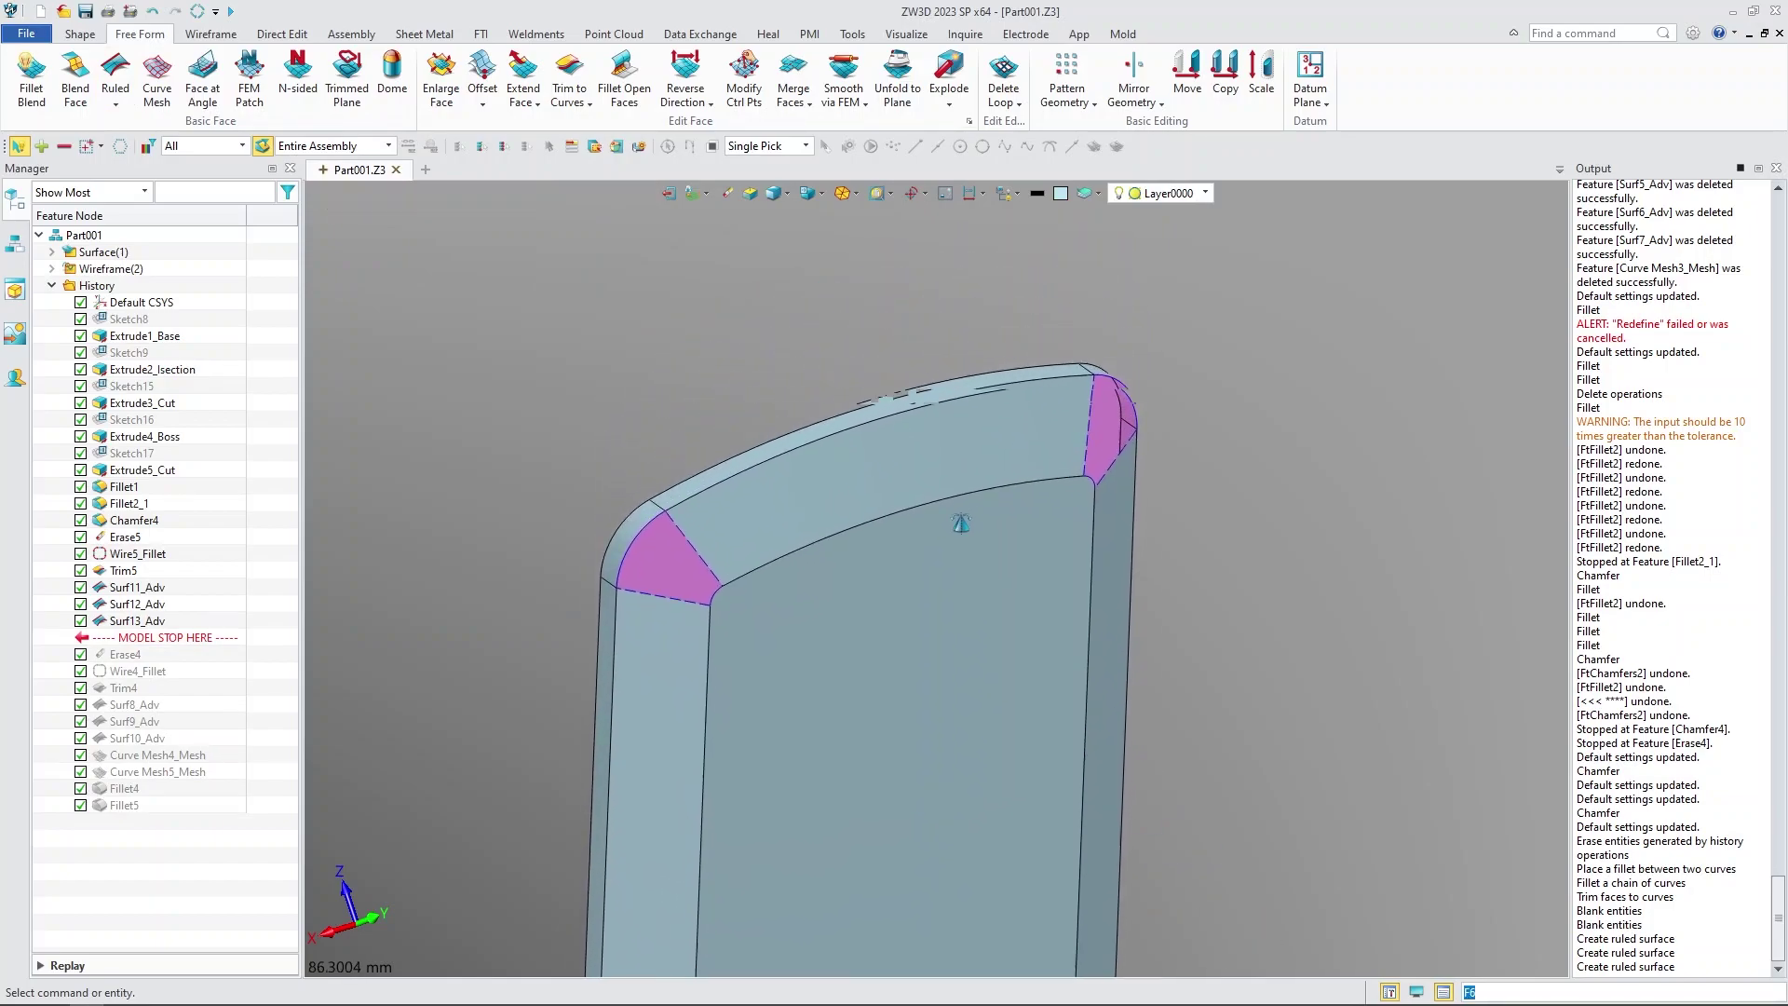
pyautogui.scroll(8, 958, 603)
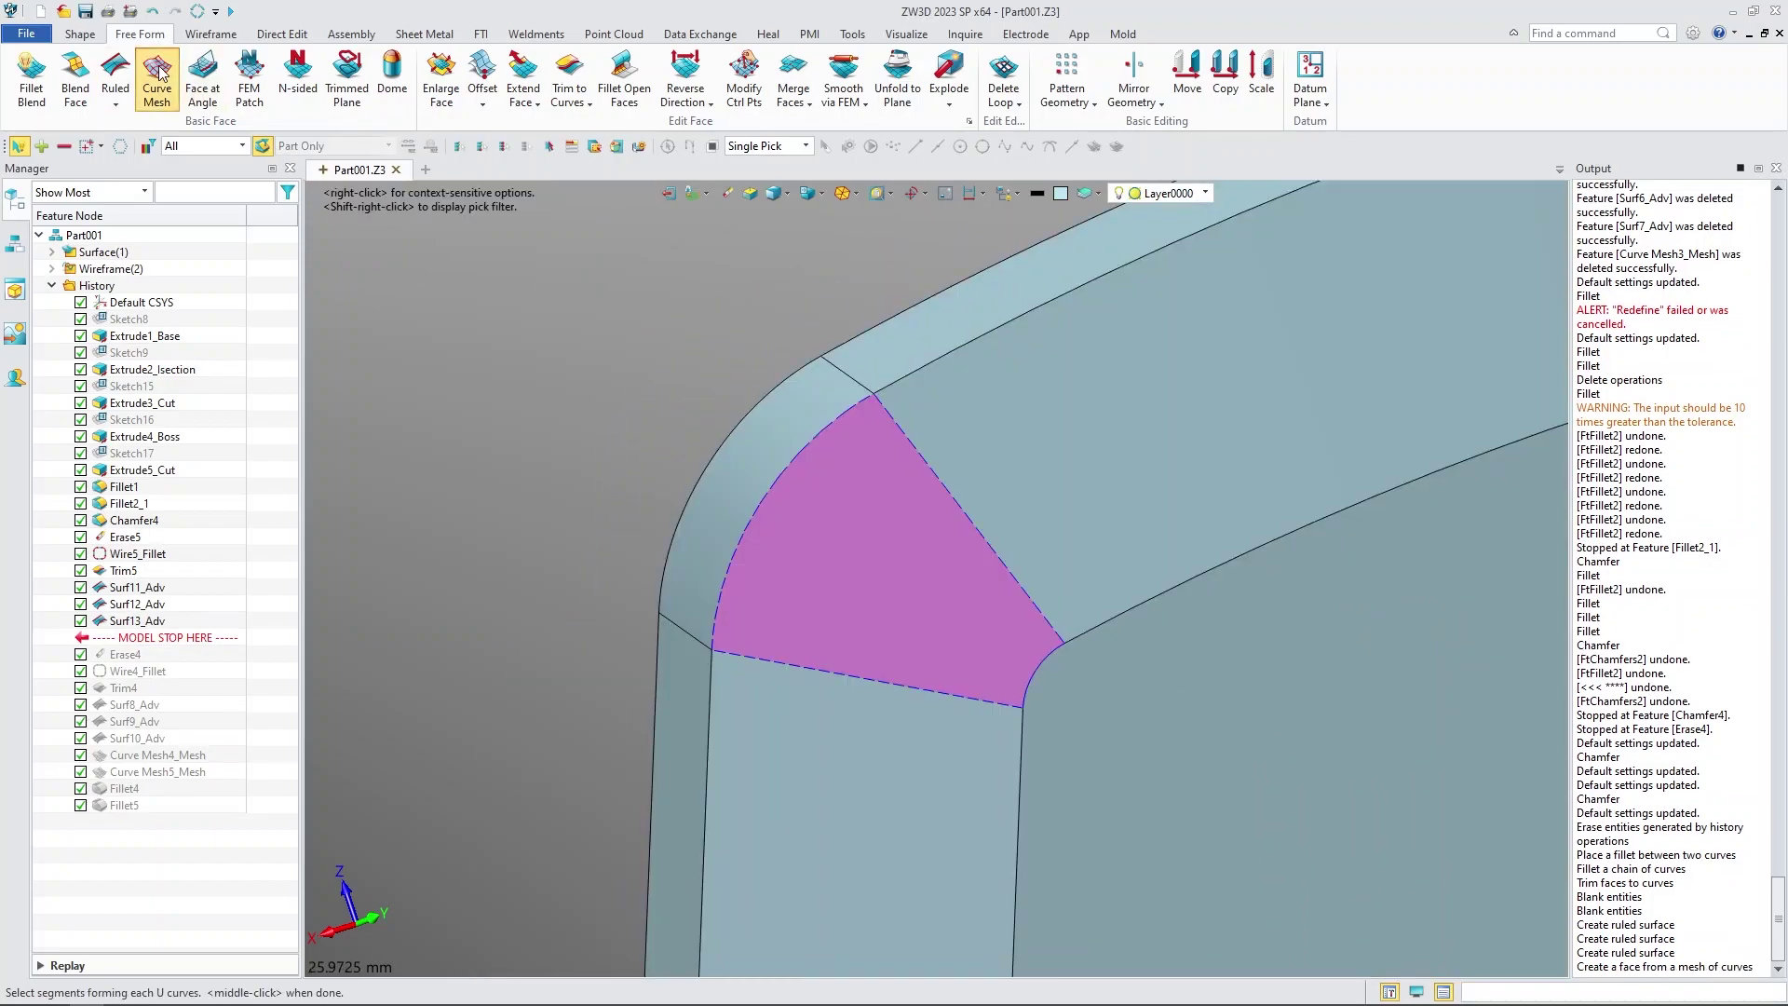
pyautogui.click(156, 74)
pyautogui.click(725, 595)
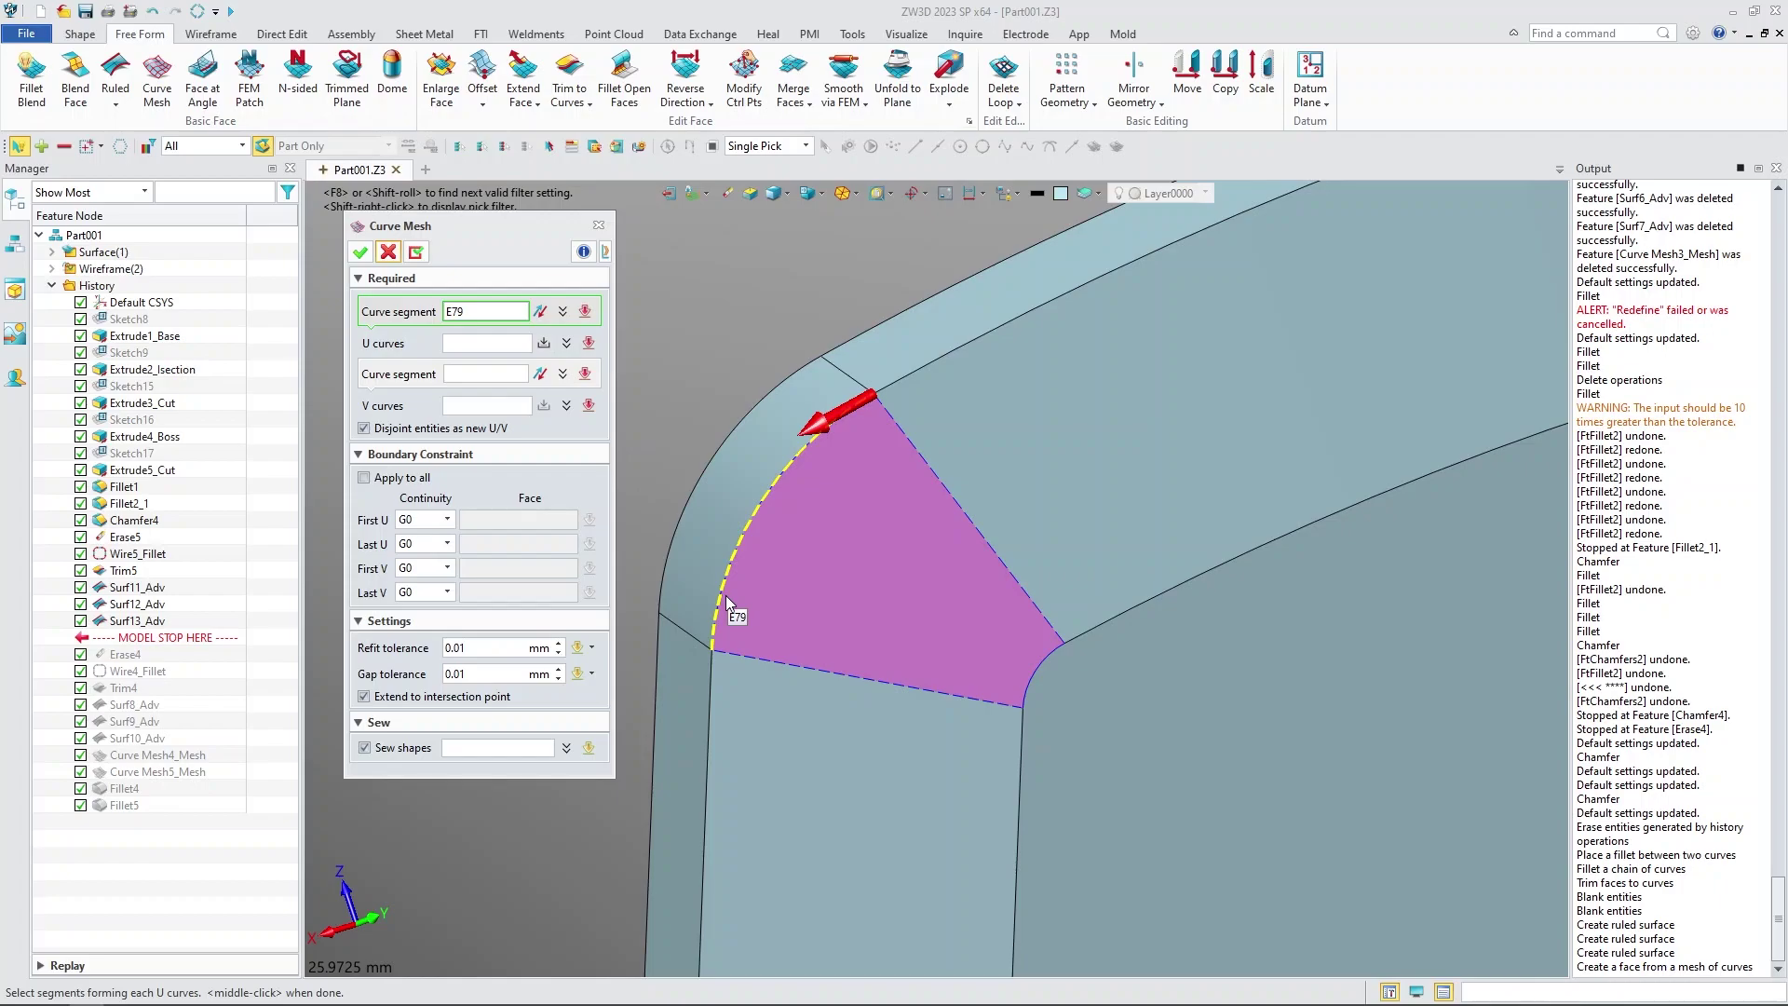
pyautogui.middleClick(1076, 536)
pyautogui.click(1047, 669)
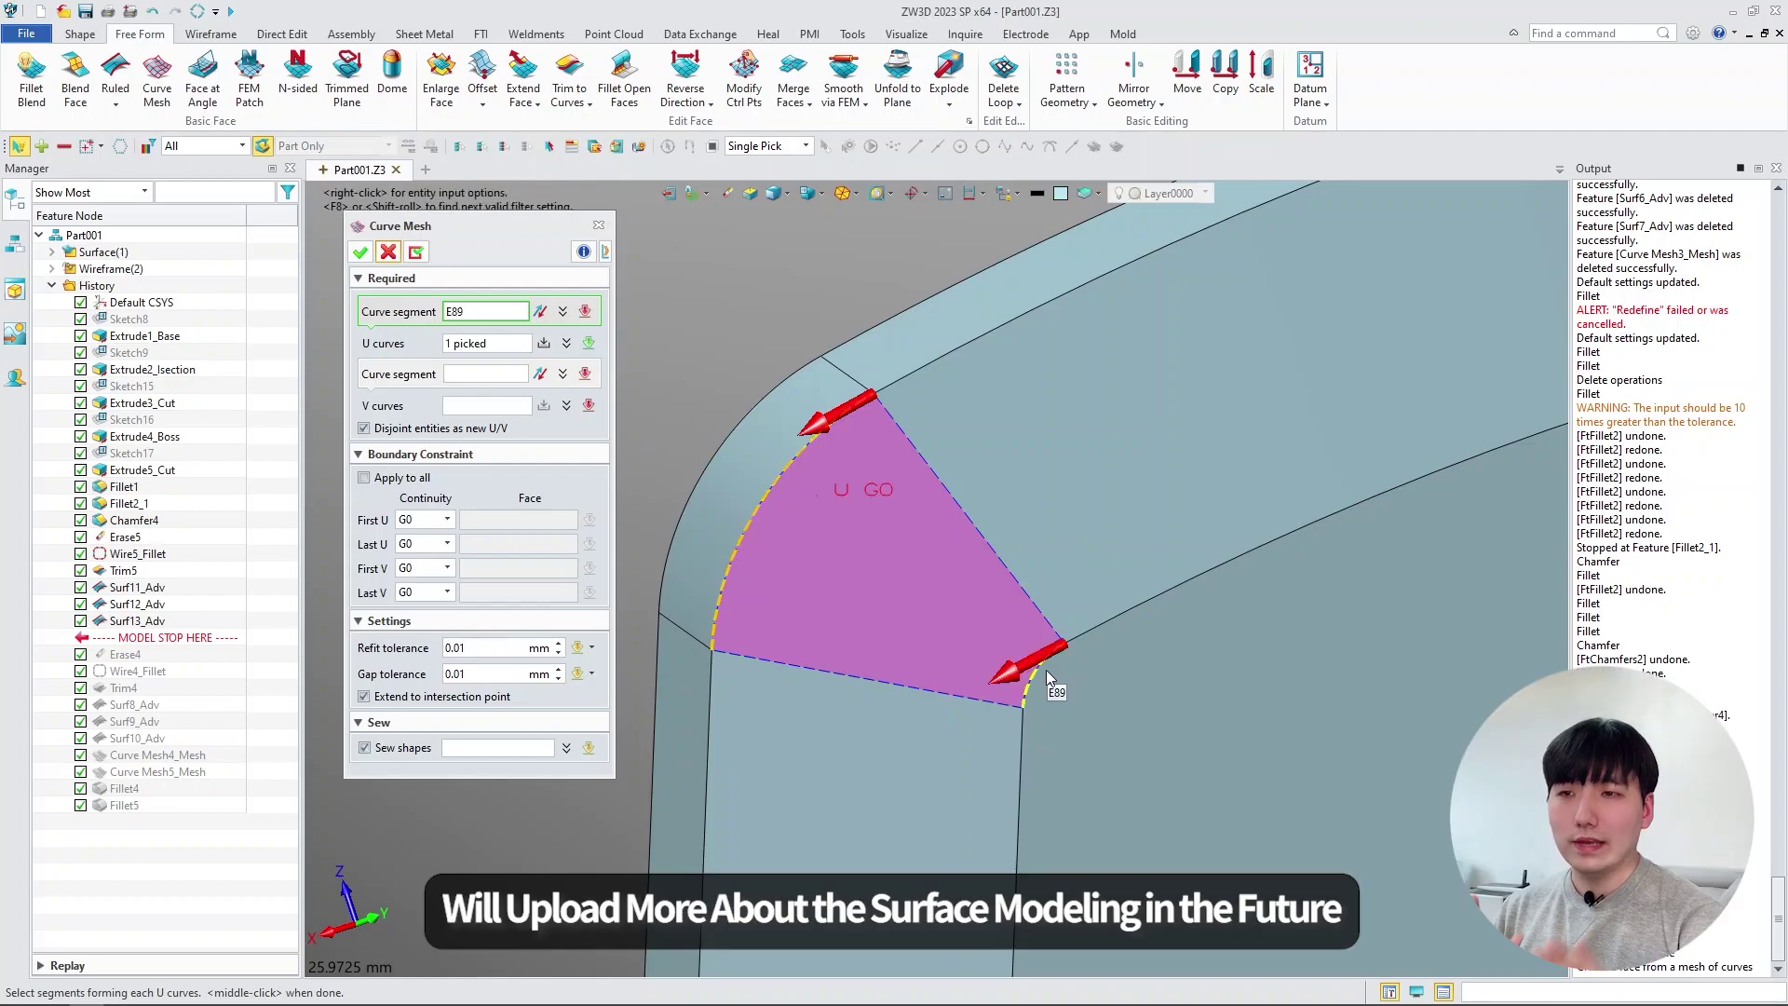
pyautogui.scroll(-1, 1076, 498)
pyautogui.middleClick(599, 393)
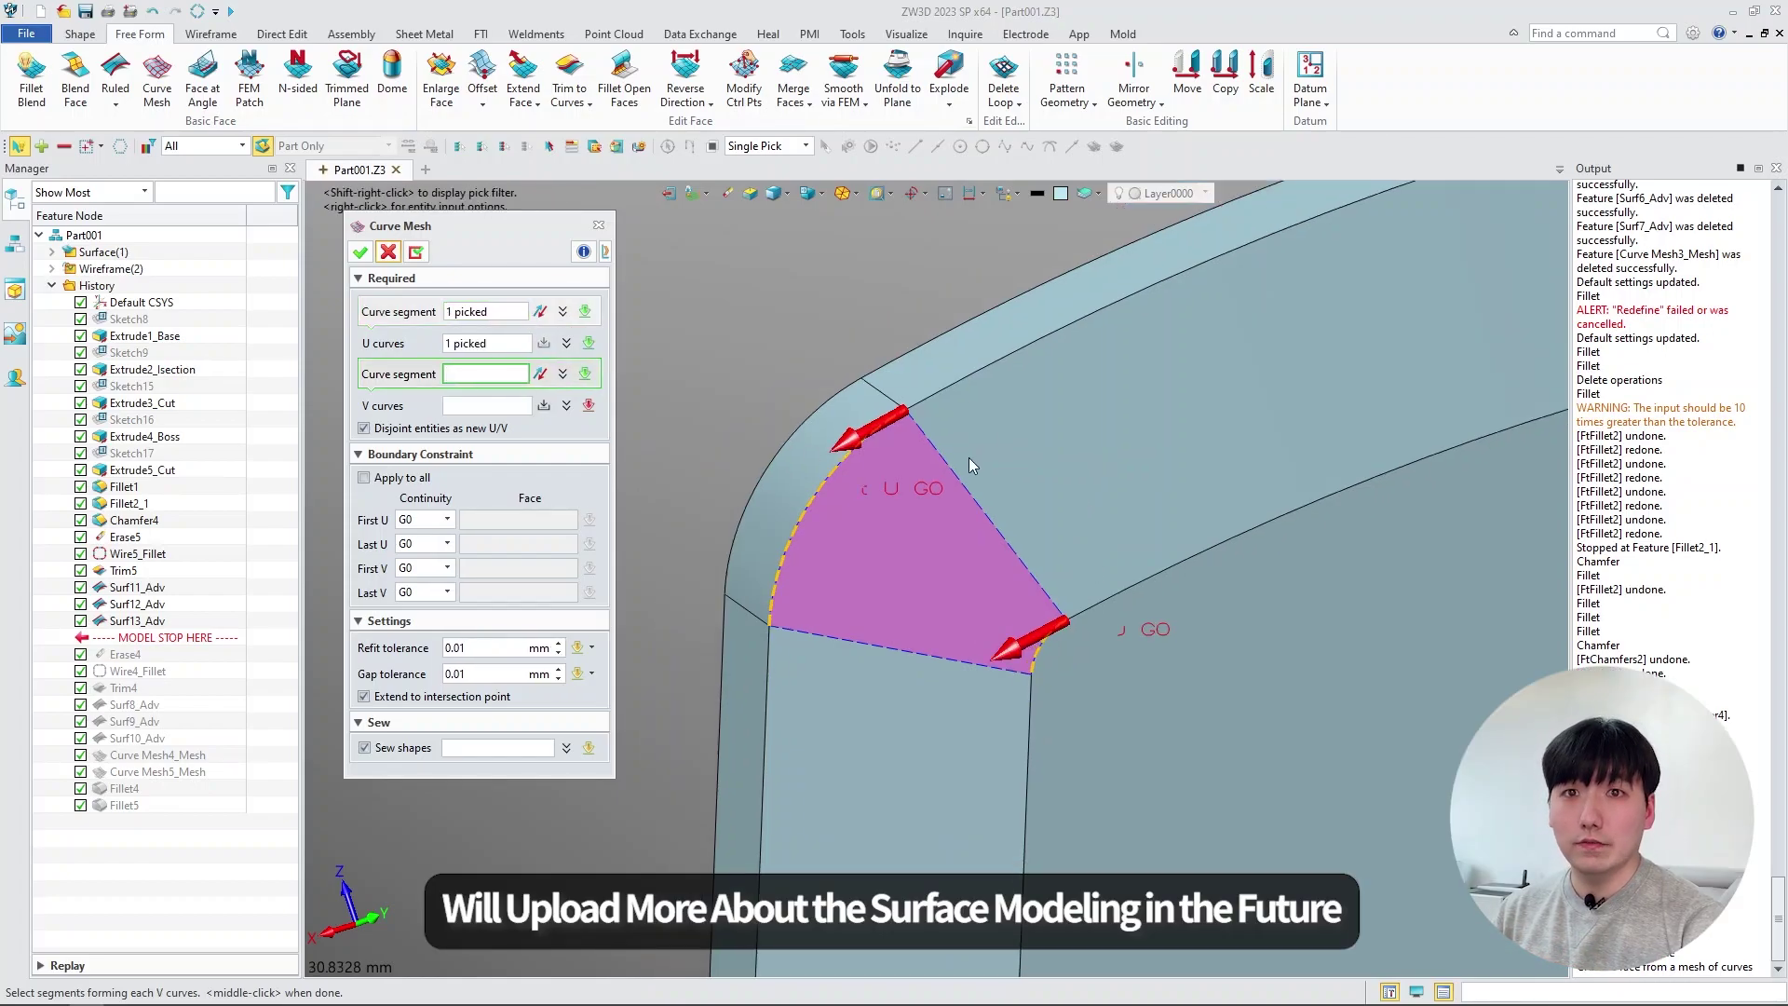
pyautogui.click(973, 489)
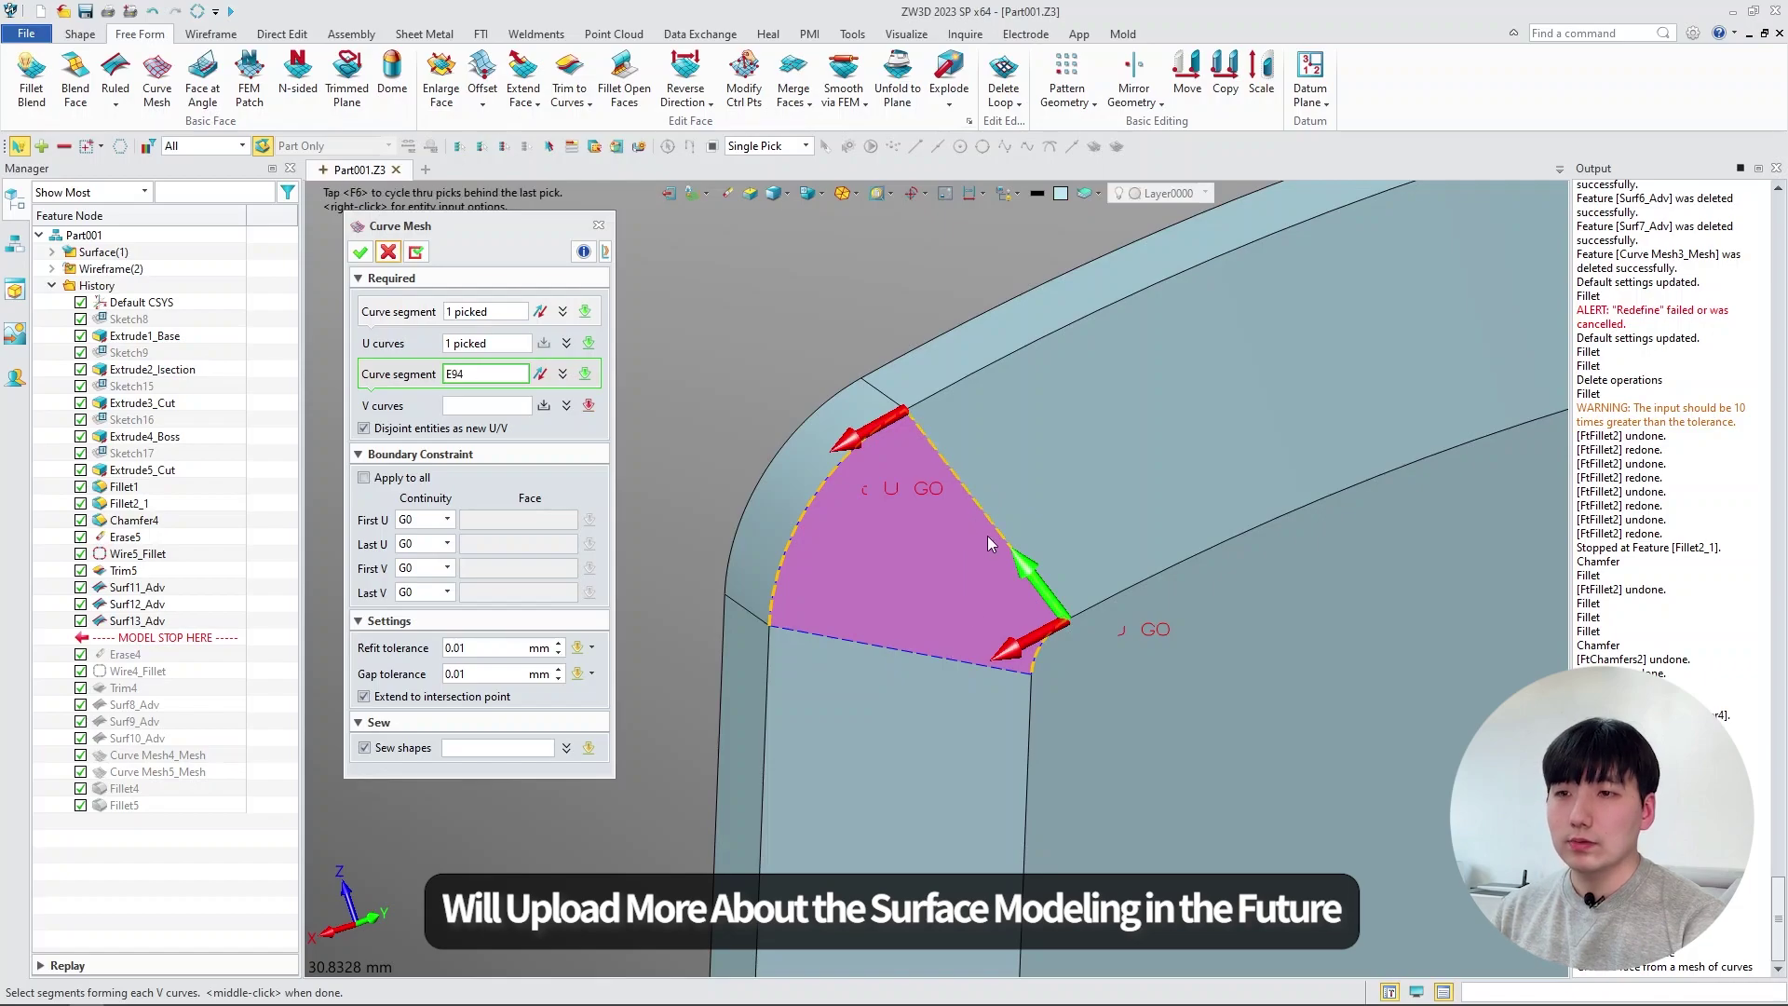
pyautogui.middleClick(988, 535)
pyautogui.click(976, 676)
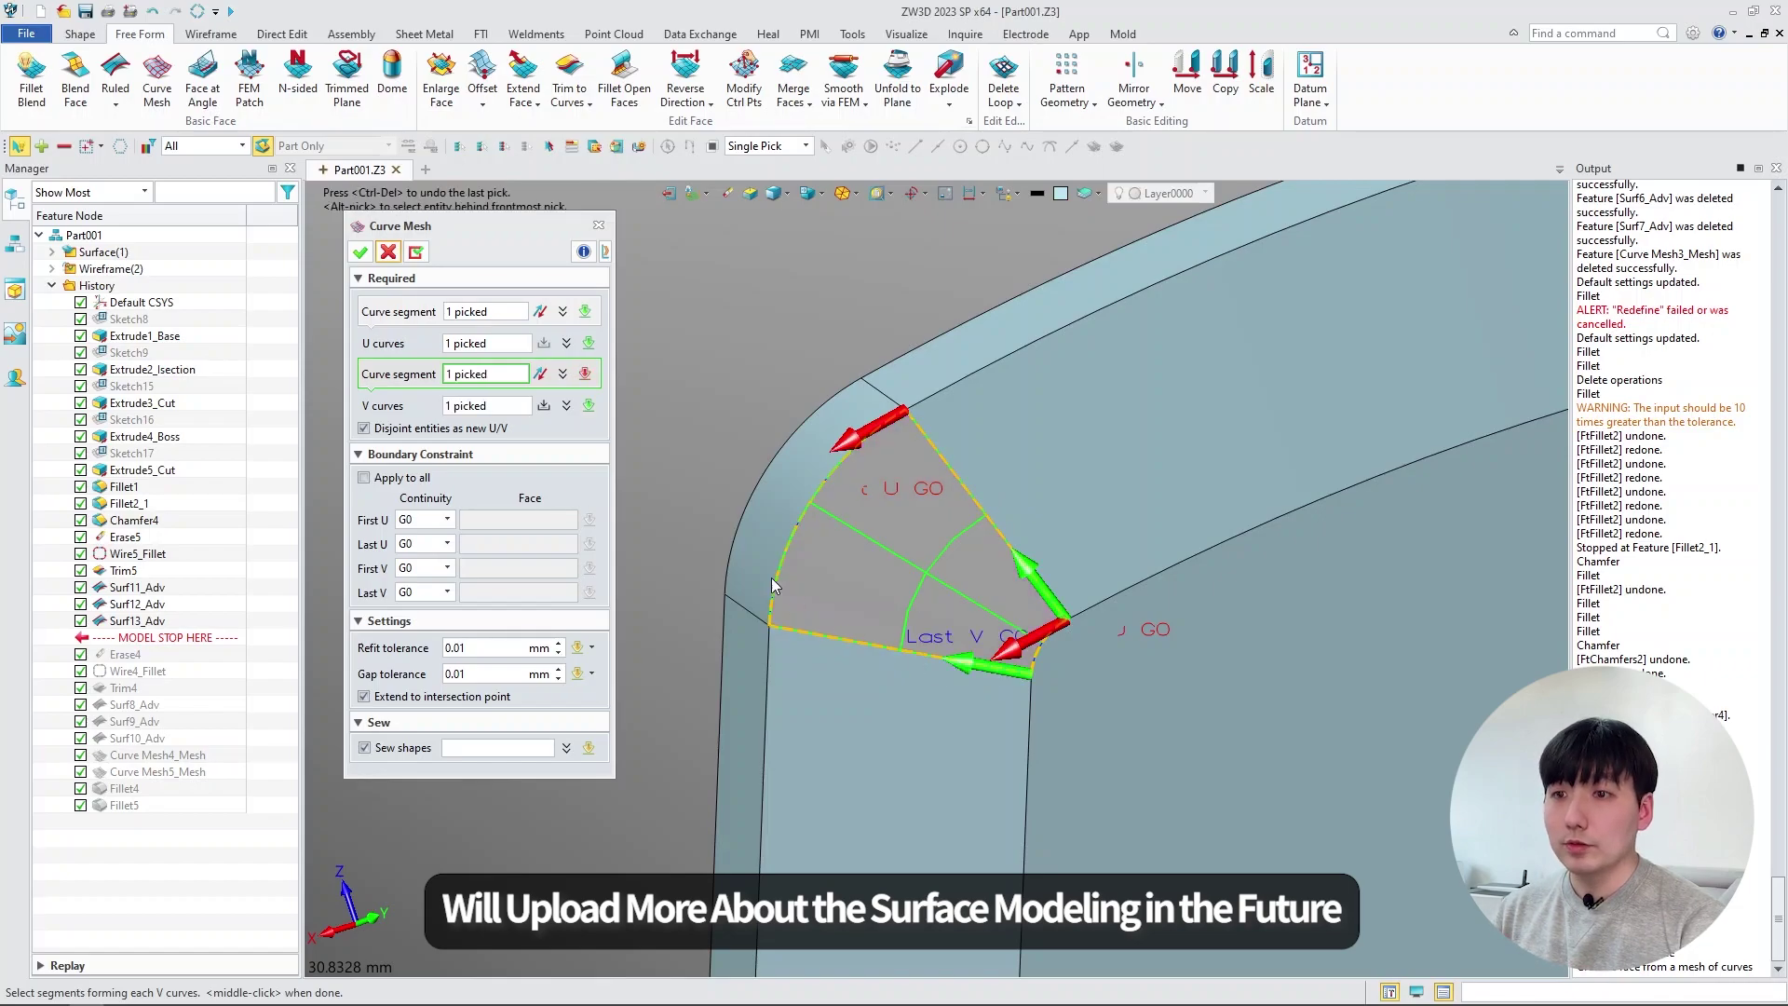
# - Set the corner mesh's First V and Last V boundary continuity to G1 and create the surface
pyautogui.click(447, 569)
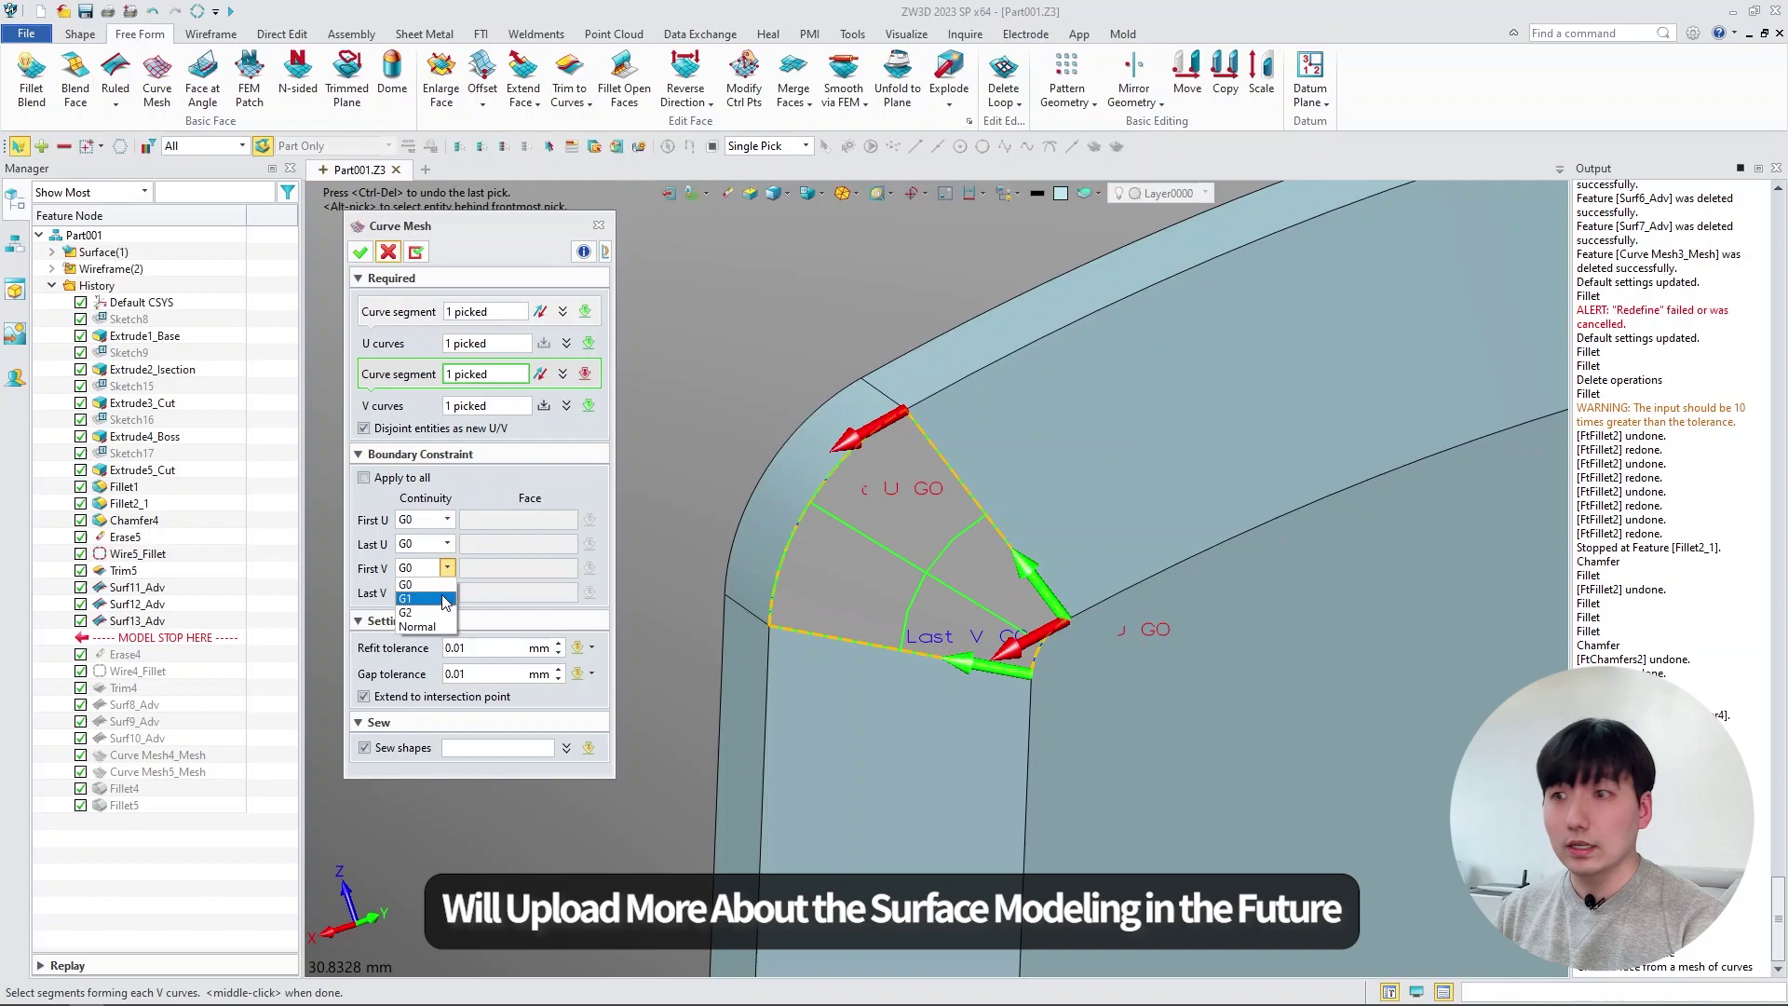
pyautogui.click(443, 594)
pyautogui.click(448, 593)
pyautogui.click(440, 618)
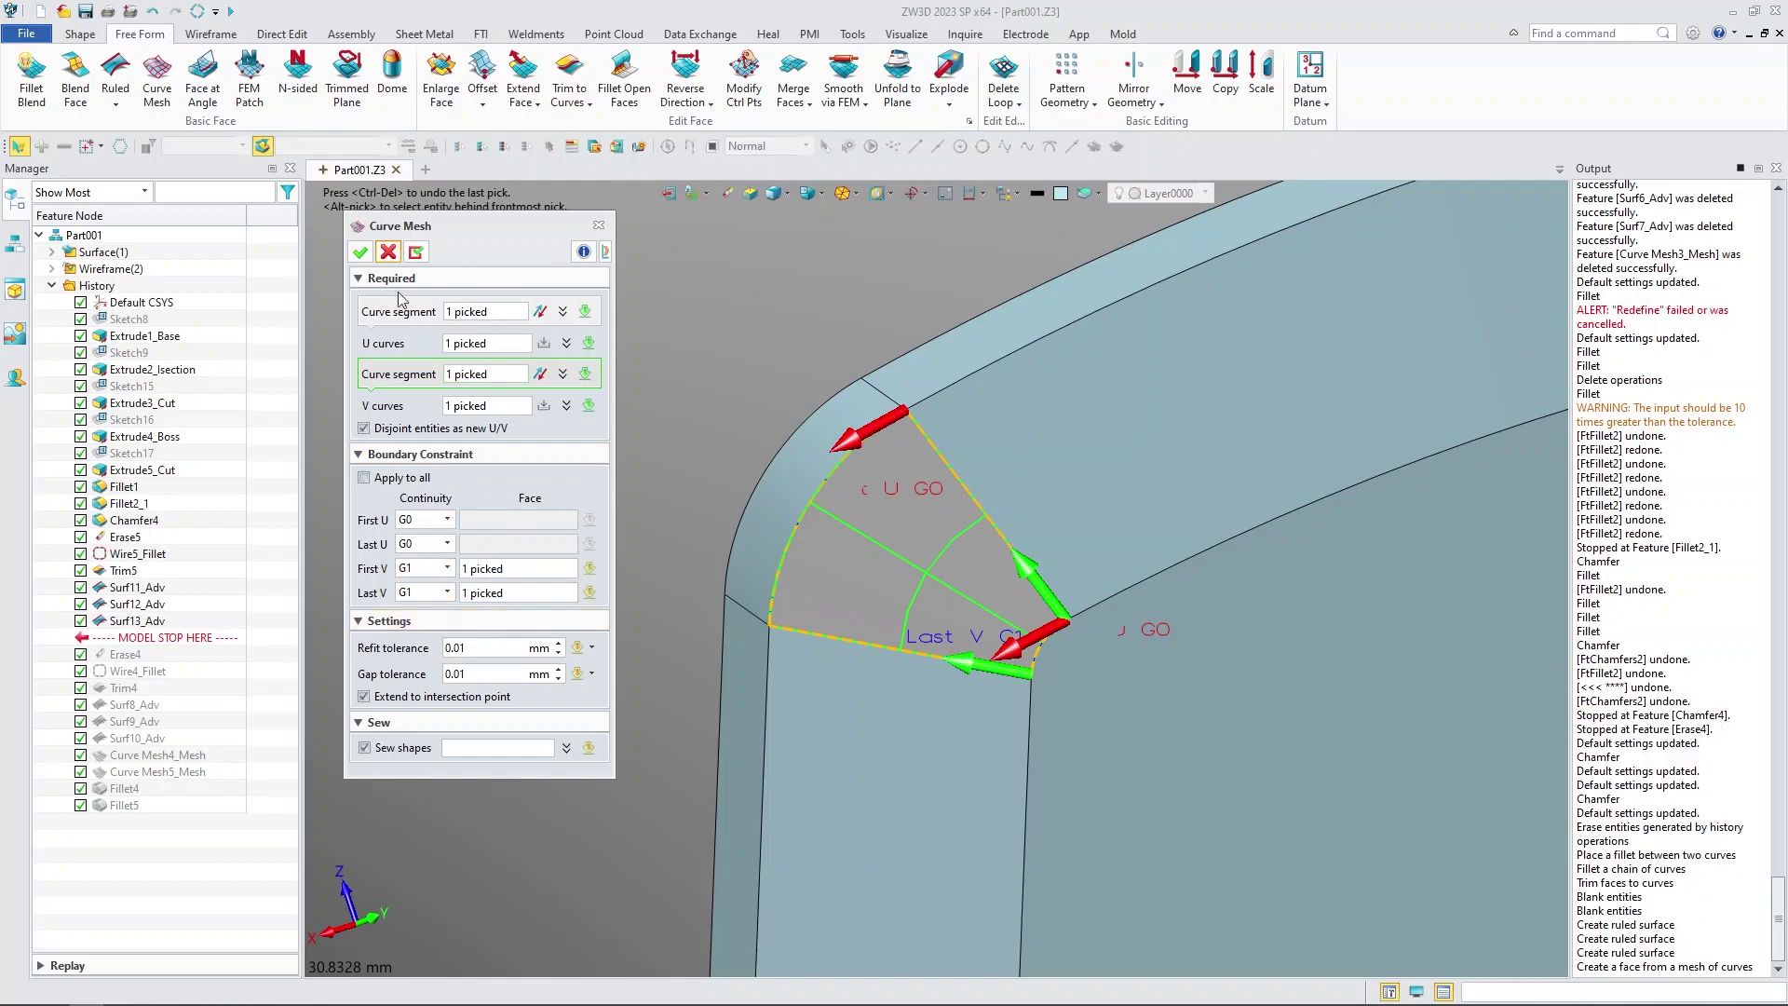
pyautogui.click(359, 254)
pyautogui.moveTo(1060, 417); pyautogui.dragTo(1218, 627, button='middle')
pyautogui.scroll(1, 1218, 627)
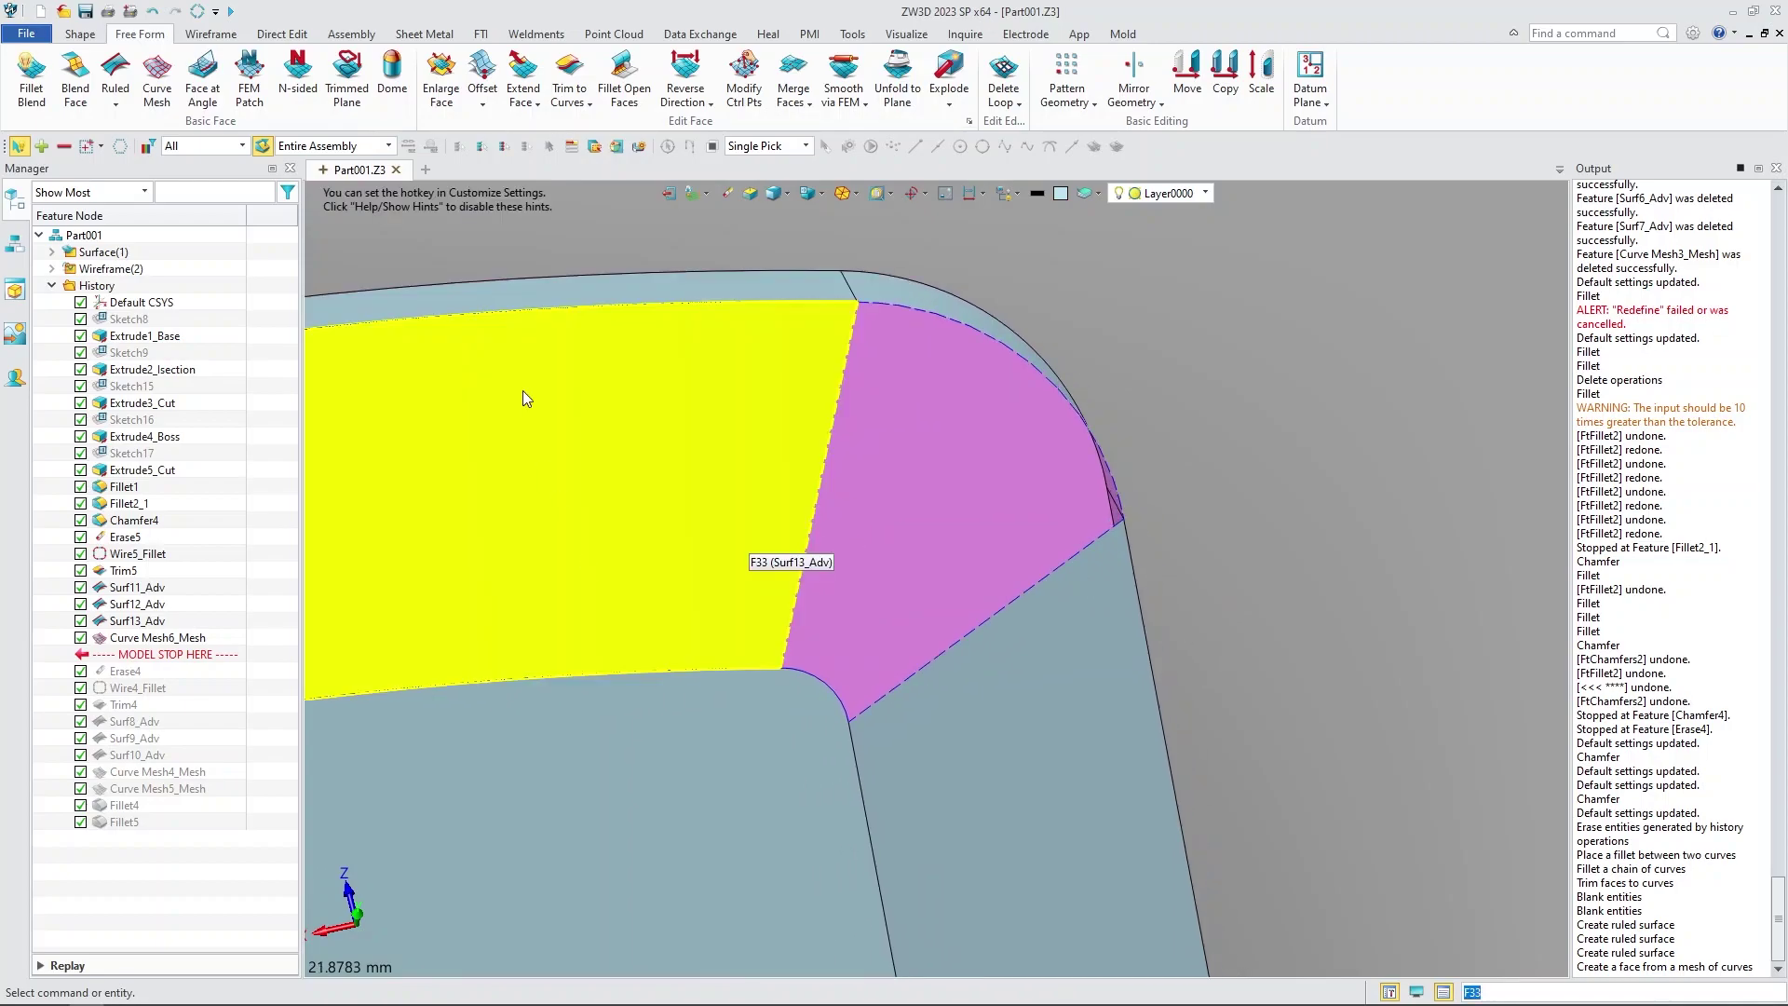
# - Define a curve mesh over the upper-right corner gap, using its two straight edges as U curves and its two arcs as V curves
pyautogui.click(145, 65)
pyautogui.click(824, 482)
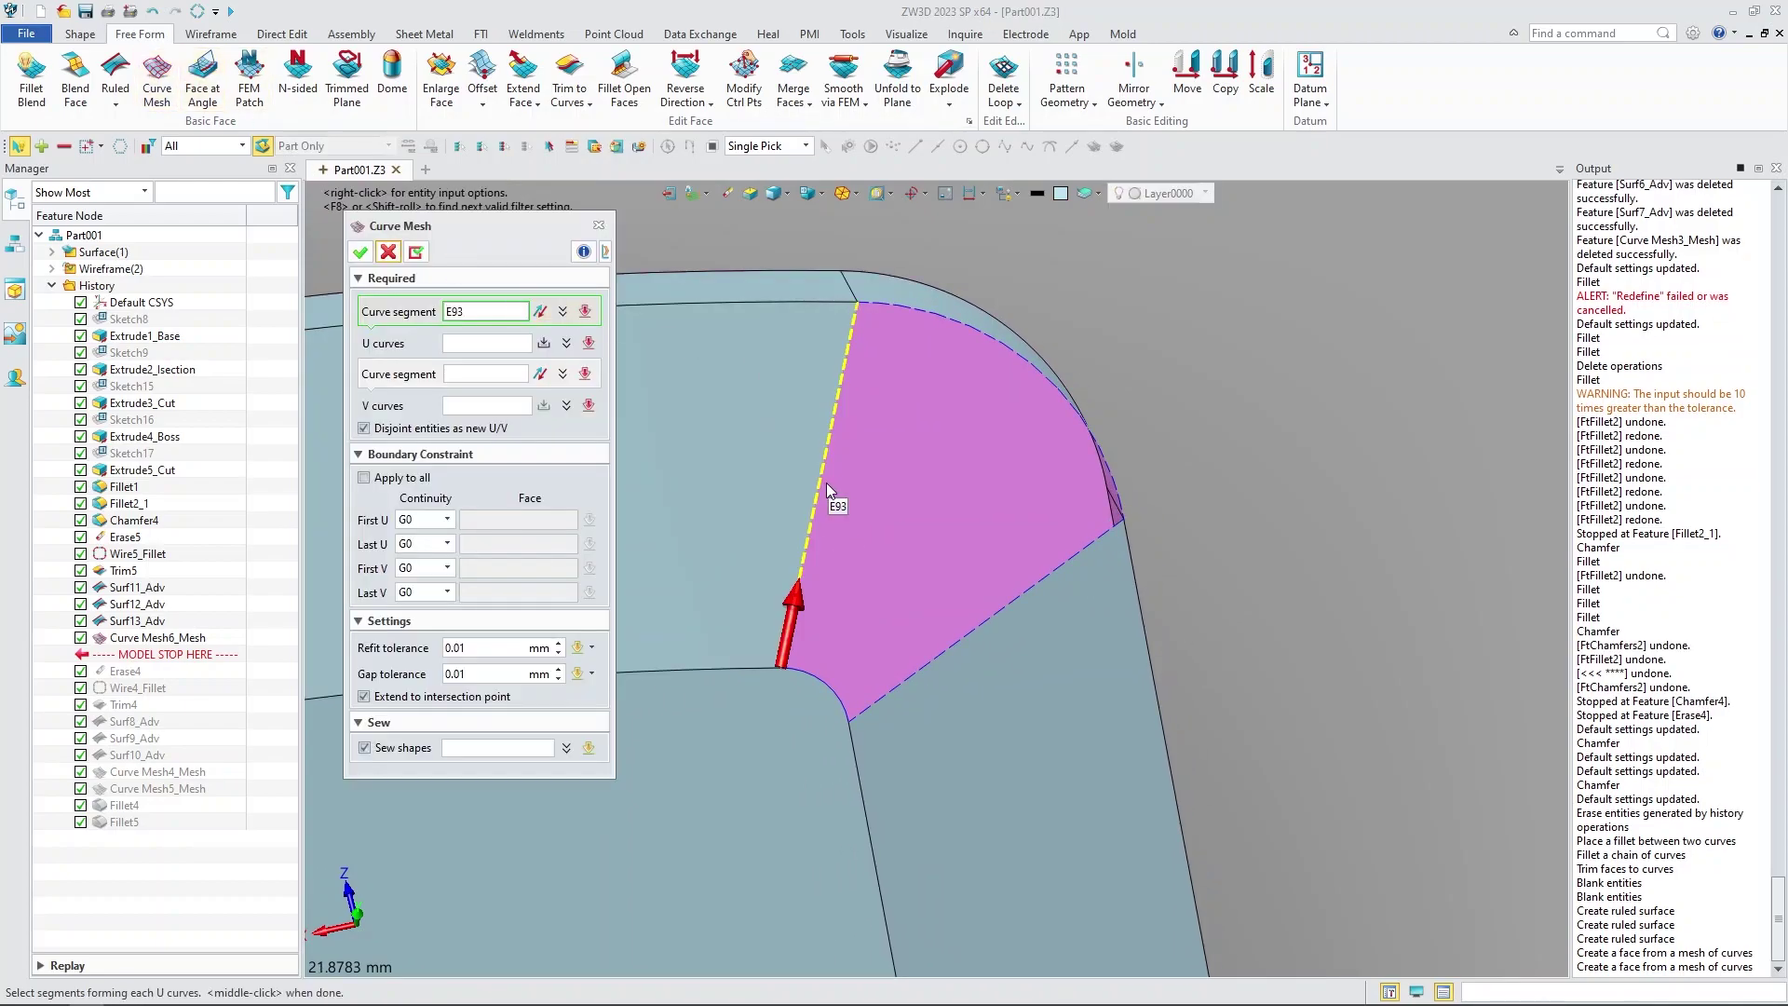
pyautogui.click(989, 616)
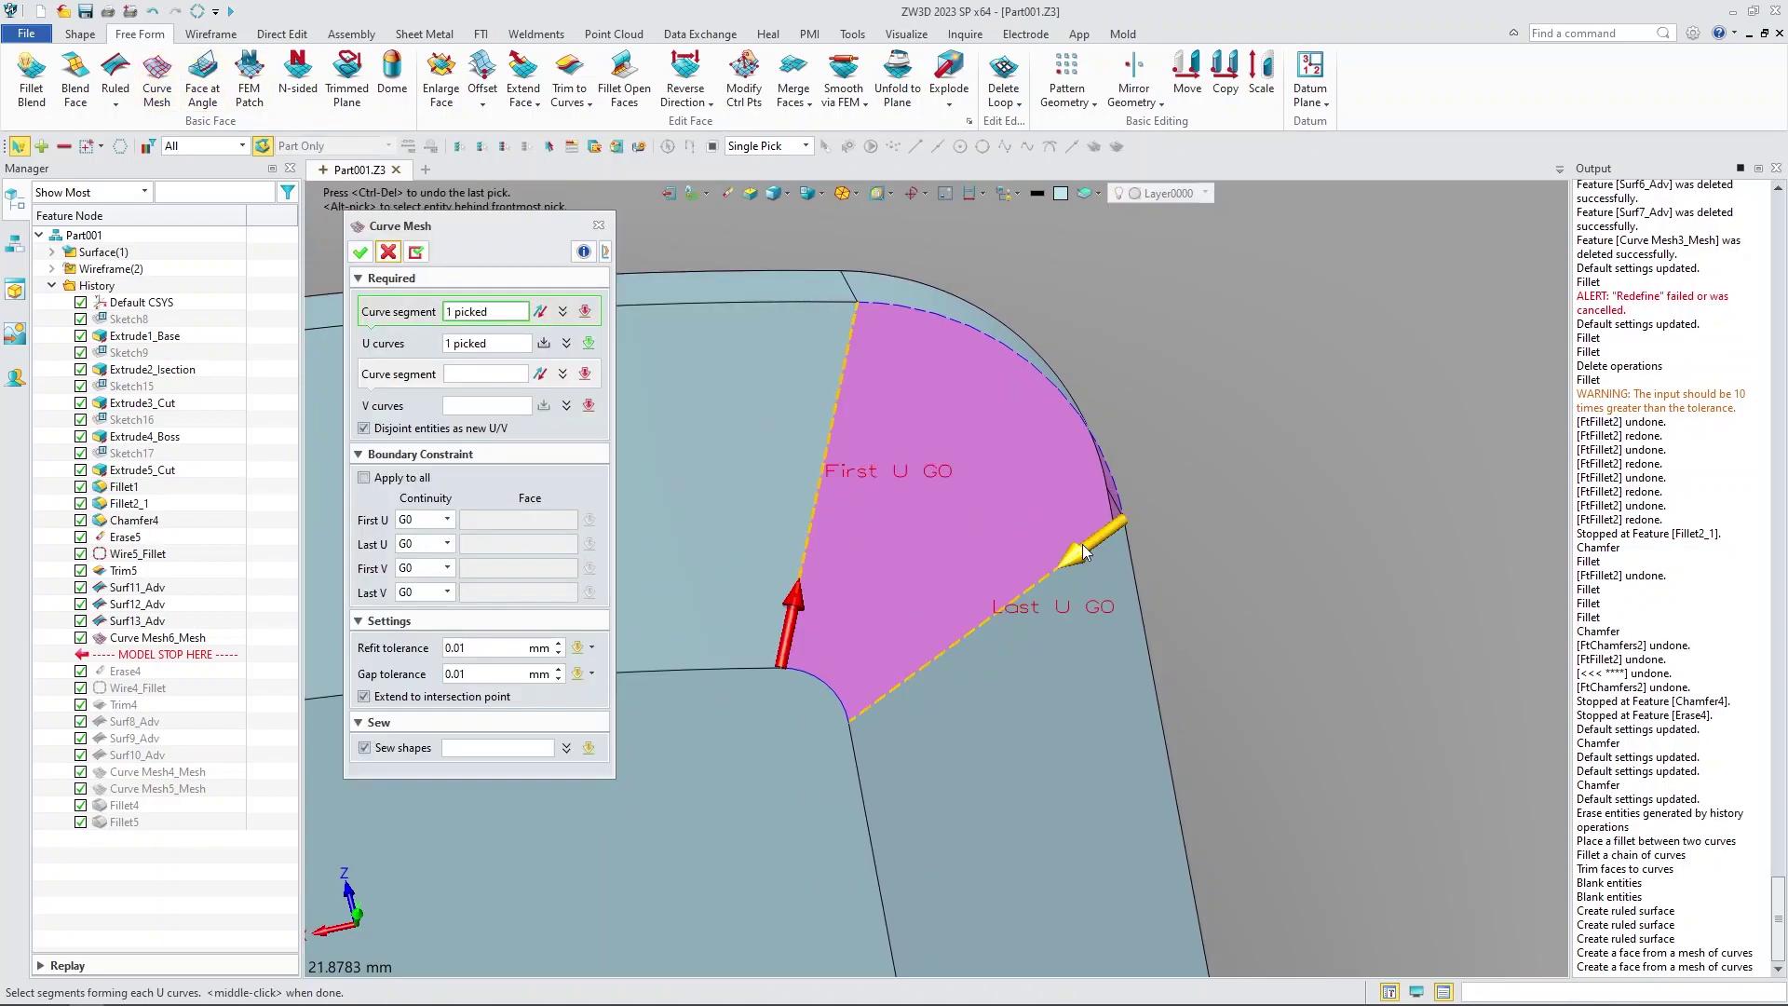
pyautogui.click(499, 371)
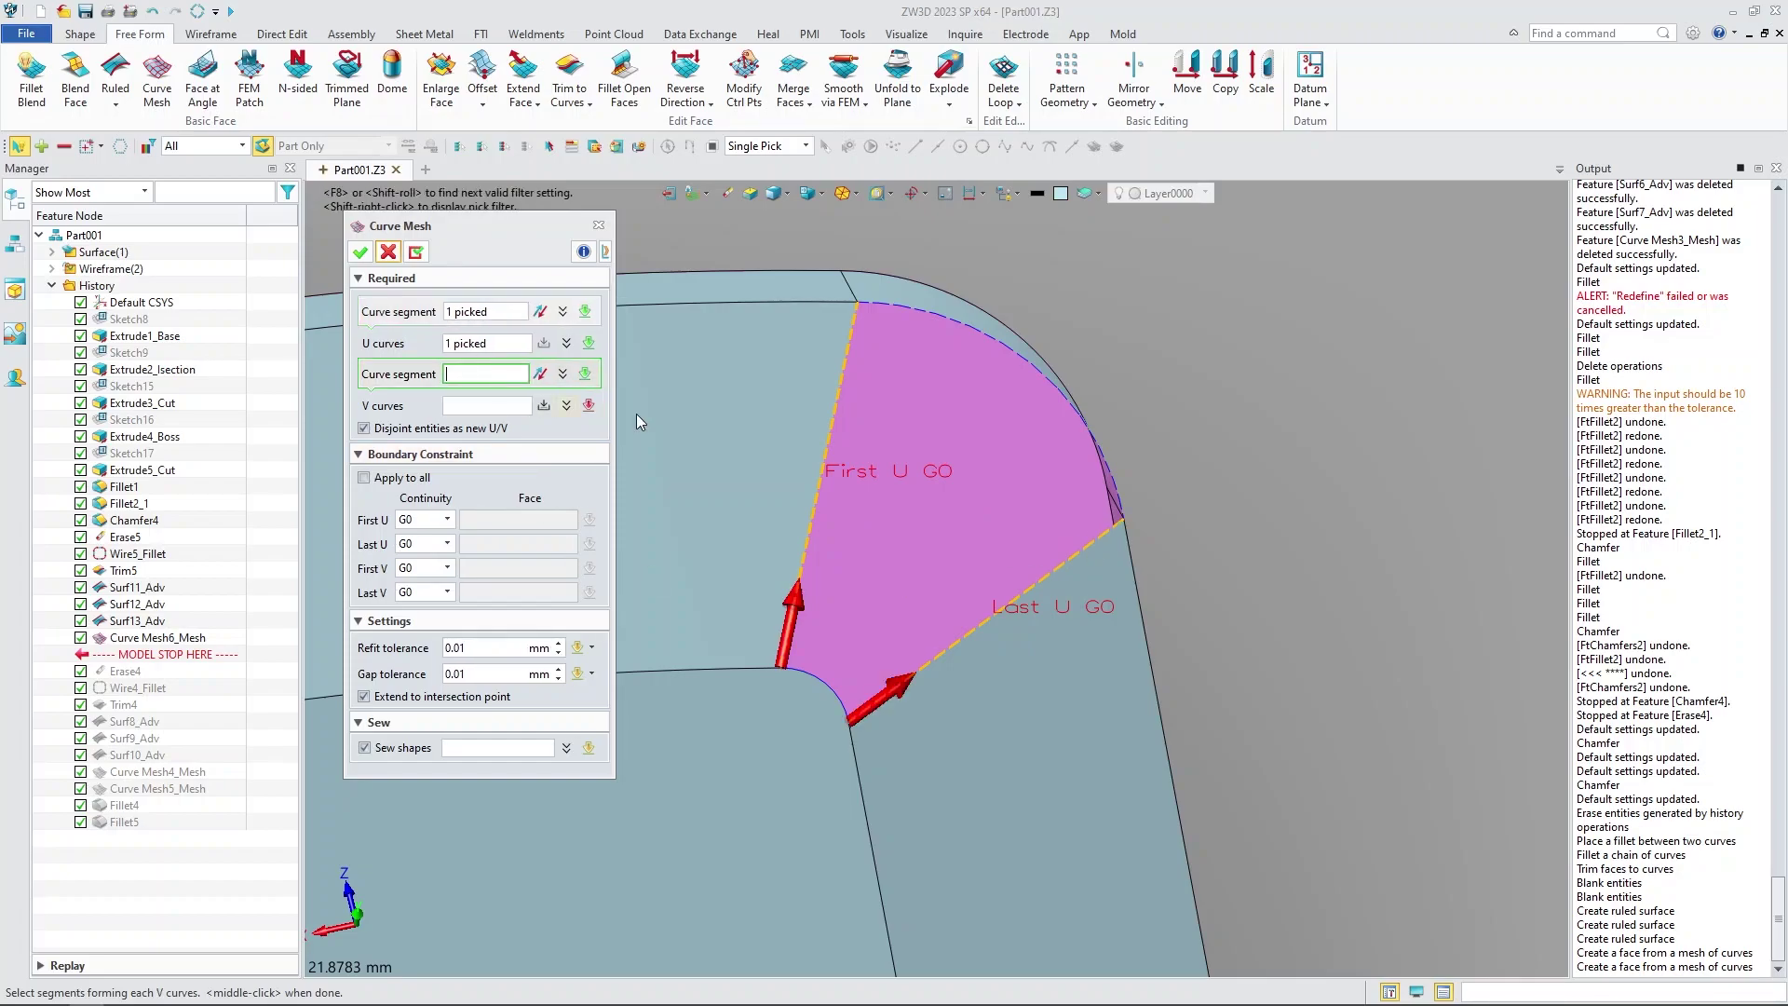
pyautogui.click(1097, 449)
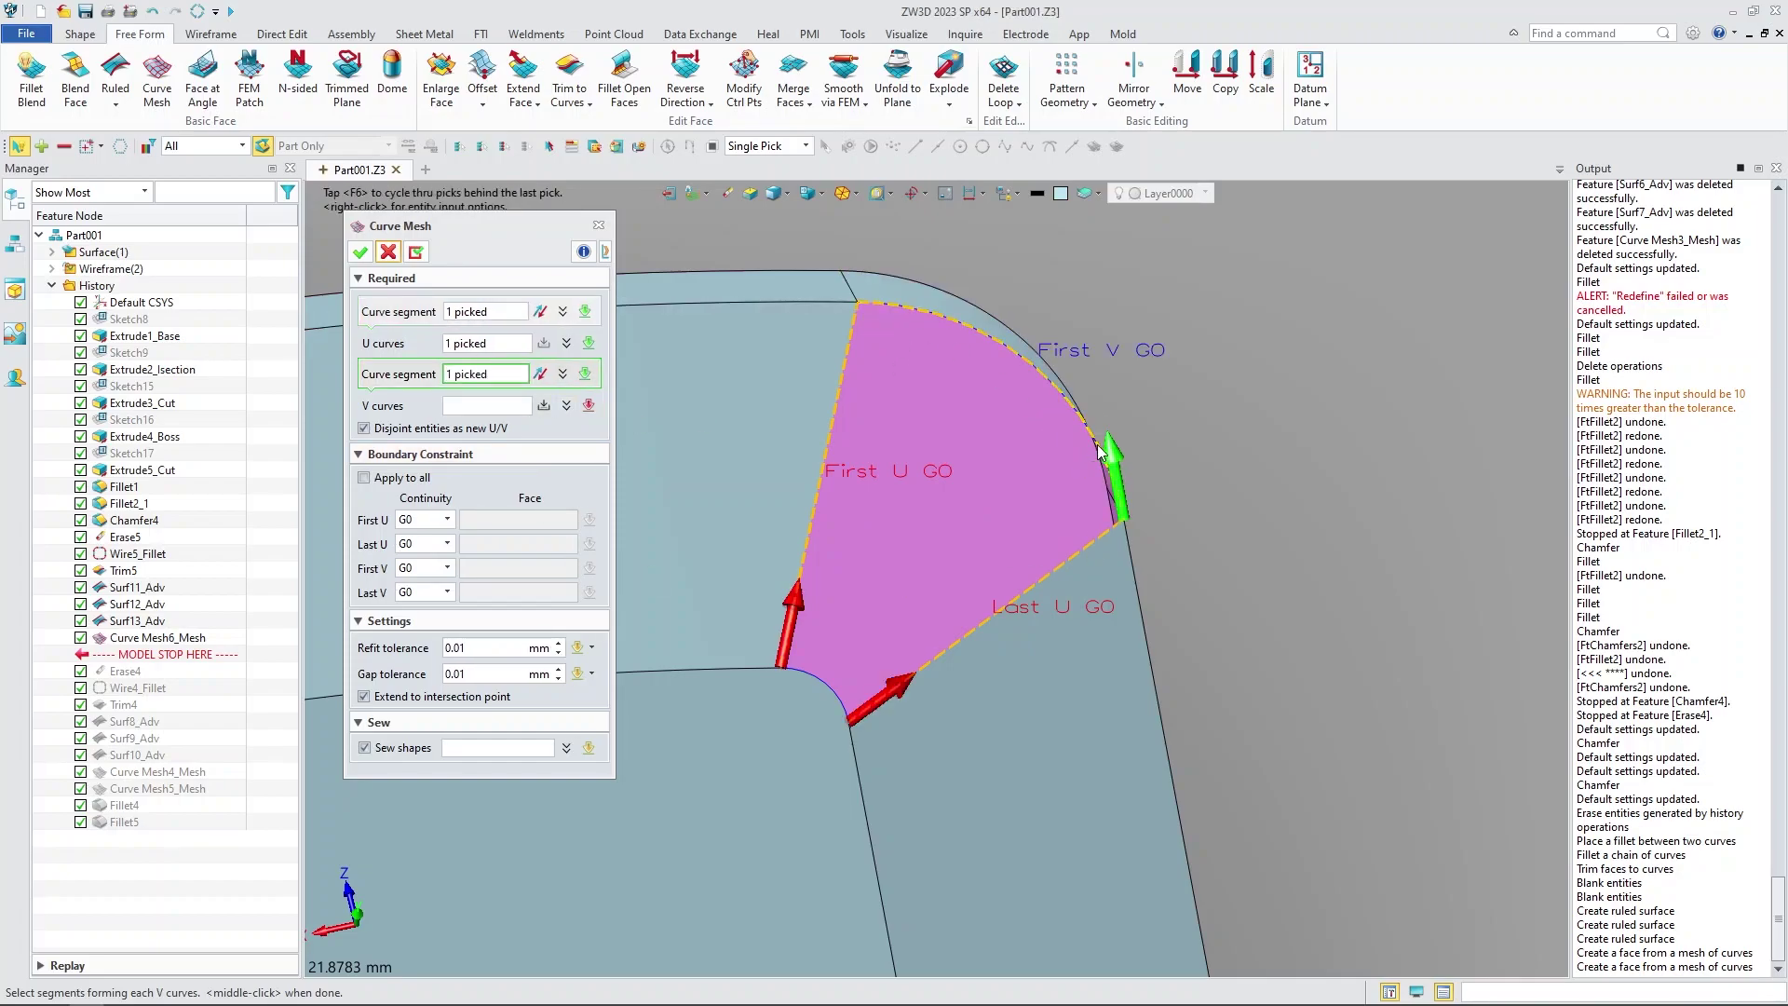
pyautogui.click(841, 697)
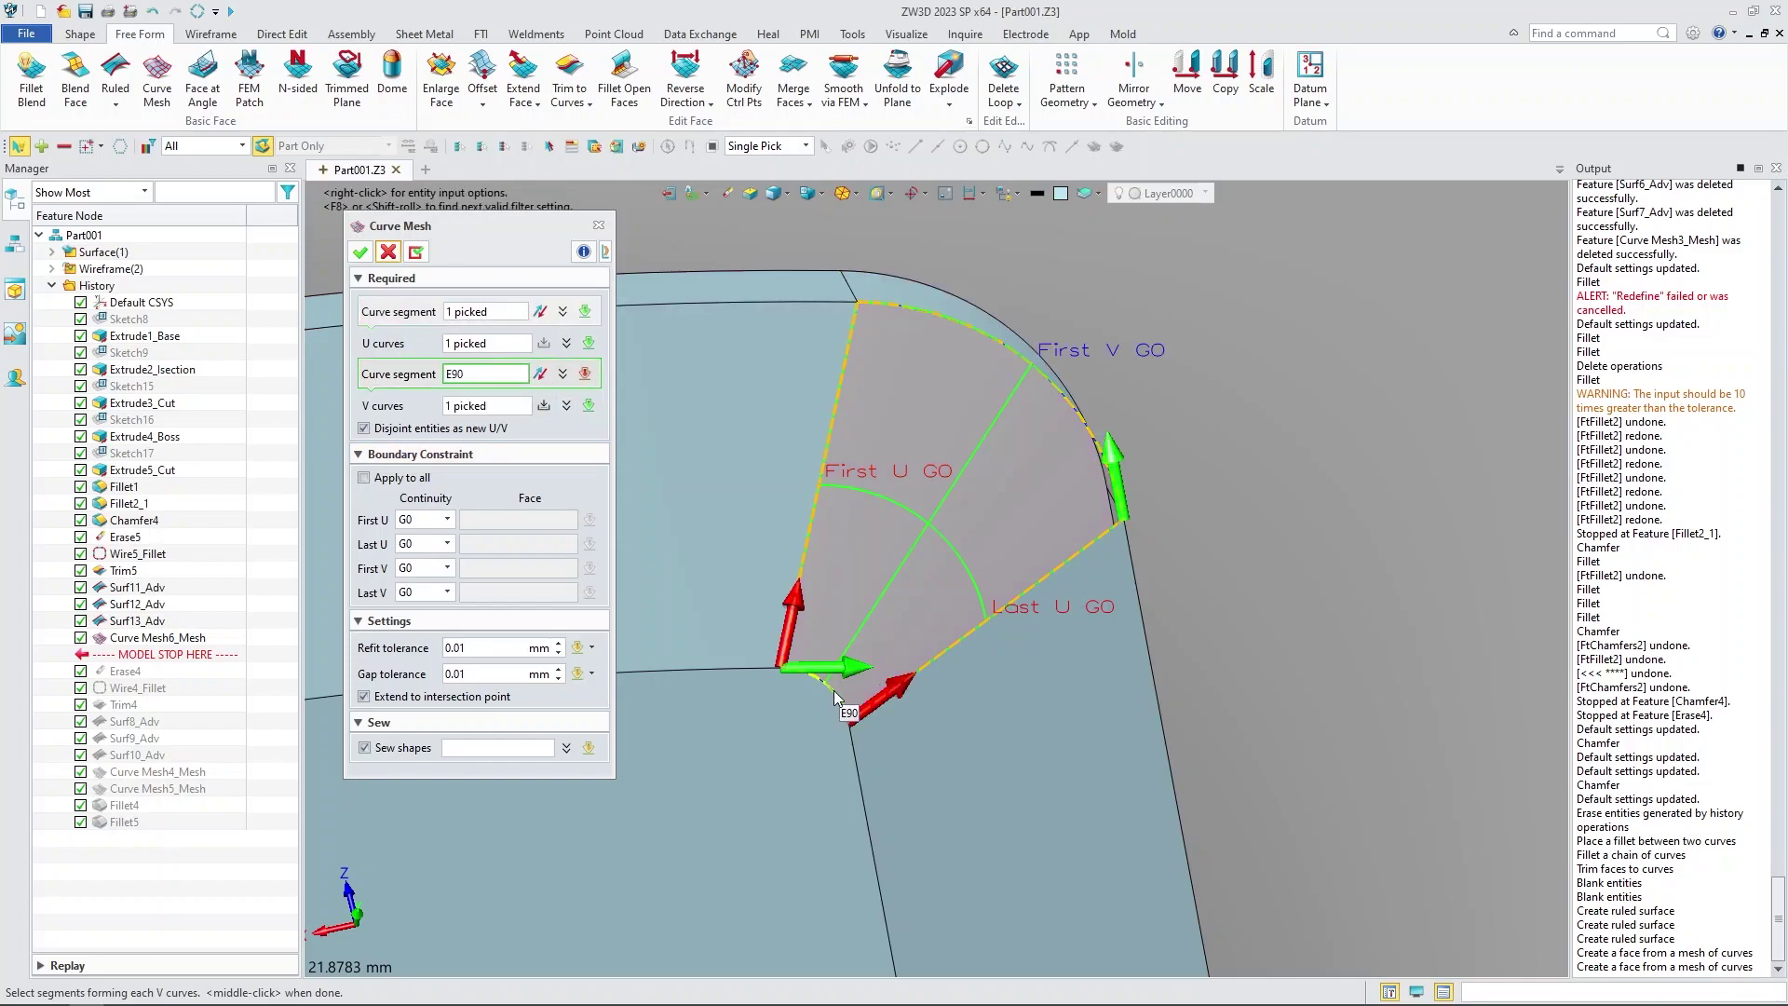
pyautogui.middleClick(943, 630)
# - Set the corner mesh's First U and Last U boundary continuity to G1 and create the surface
pyautogui.click(434, 550)
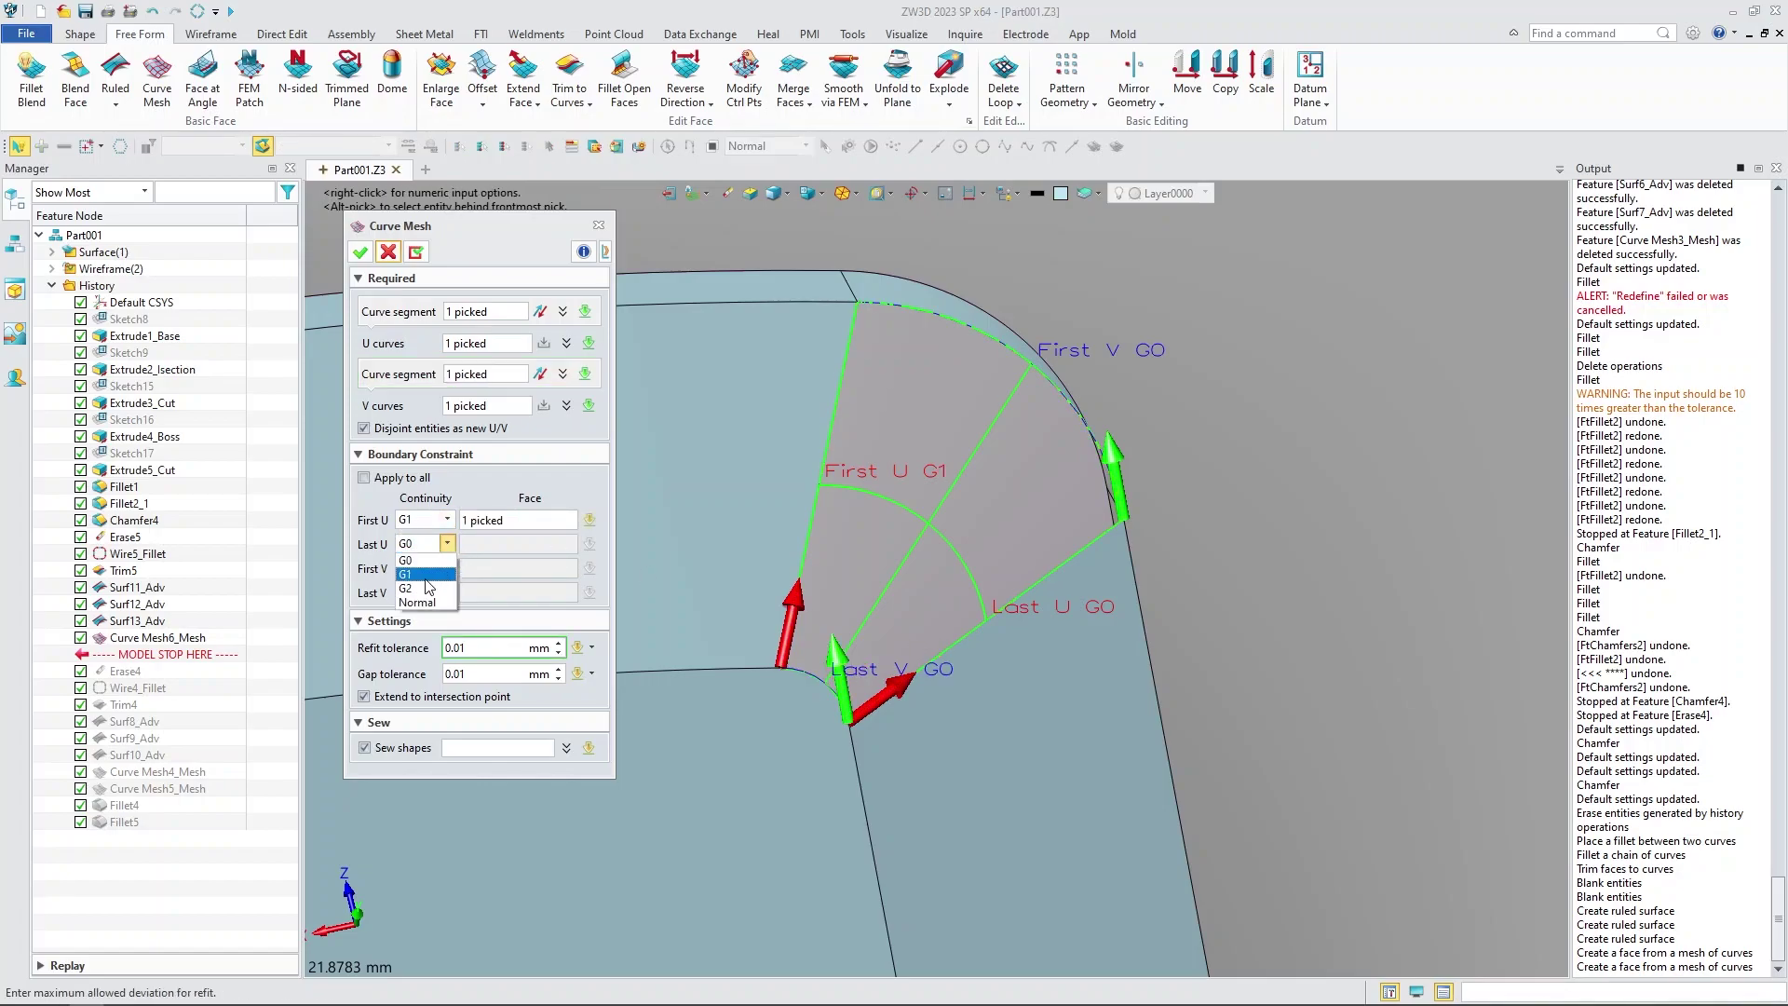
pyautogui.click(426, 578)
pyautogui.click(362, 253)
# - Fillet the chain of inner edges between the sloped border and the flat back face with a 1 mm radius
pyautogui.scroll(-6, 702, 535)
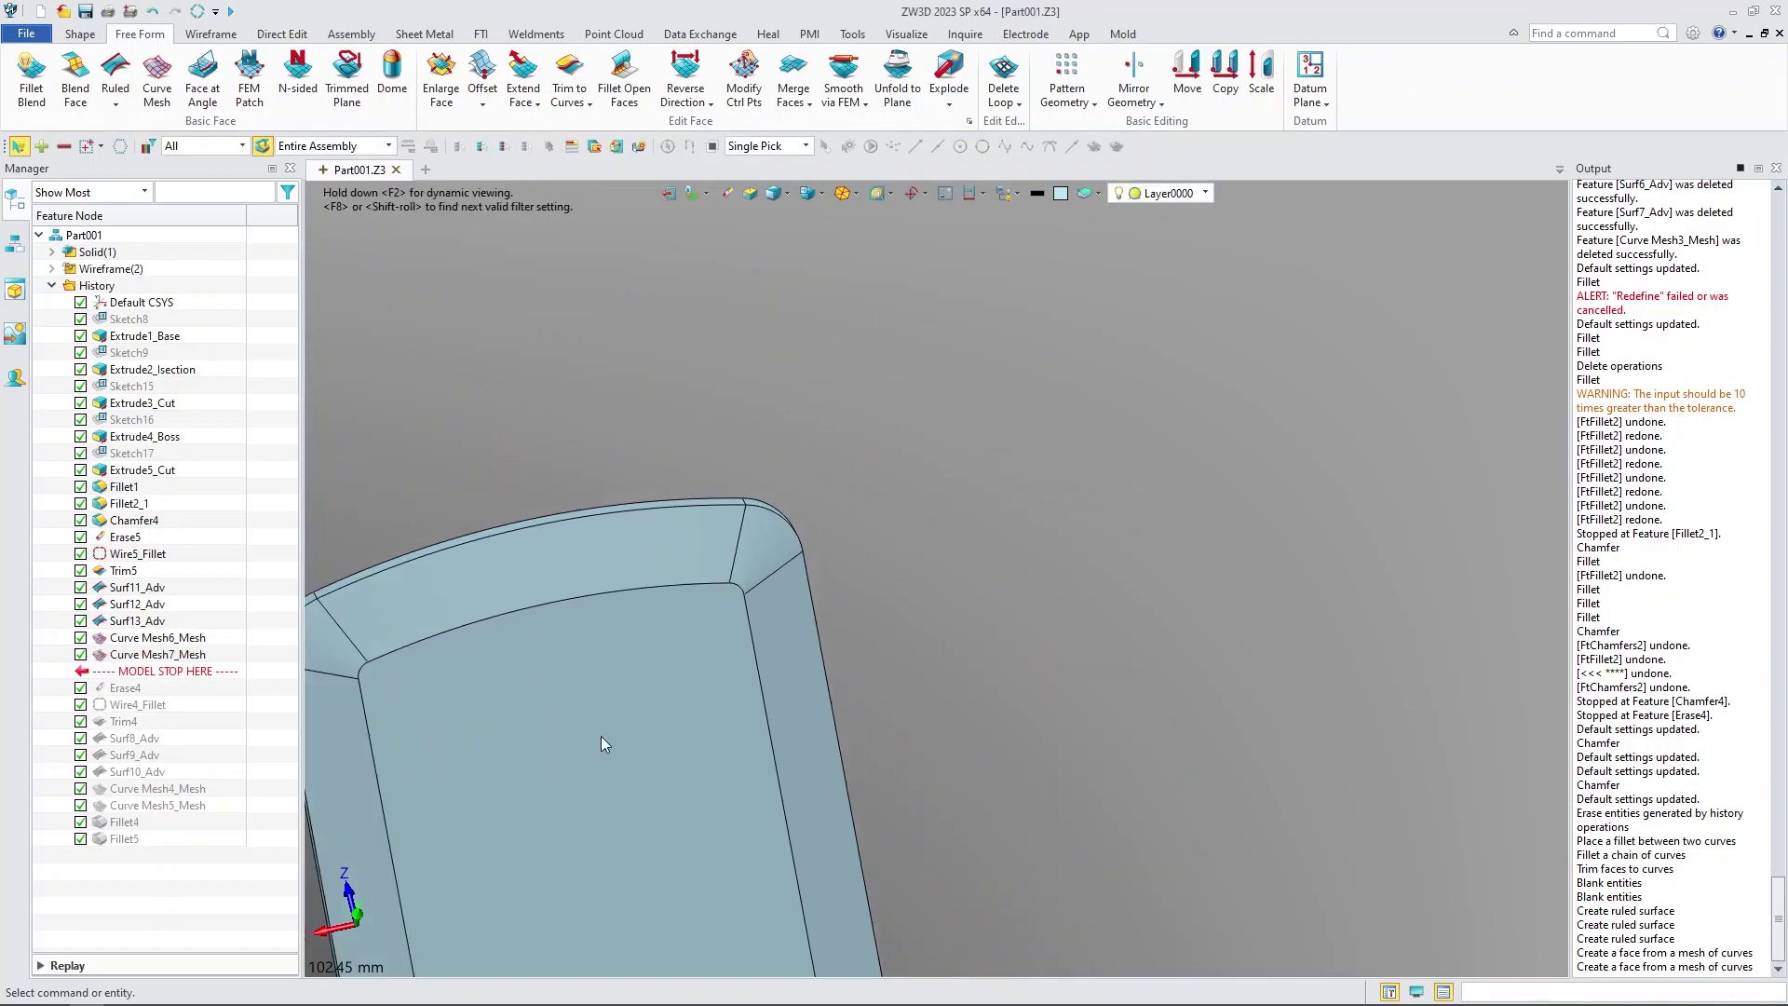
pyautogui.moveTo(600, 736); pyautogui.dragTo(942, 668, button='middle')
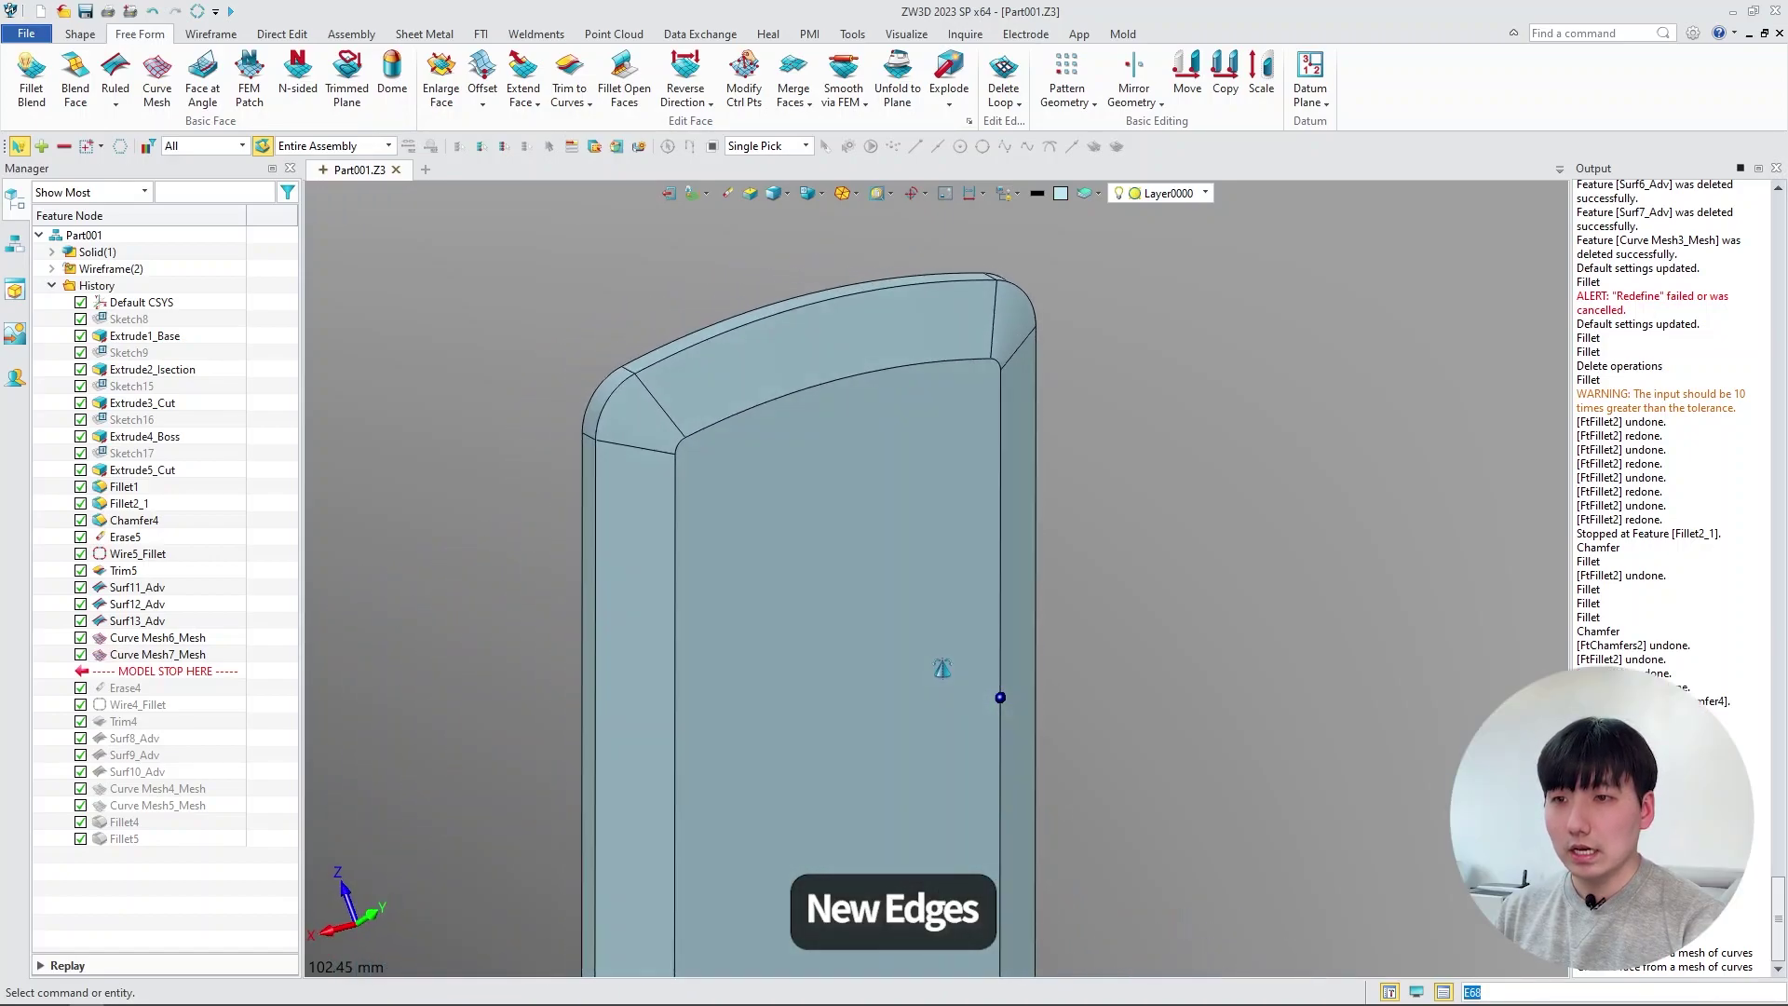
pyautogui.scroll(5, 931, 643)
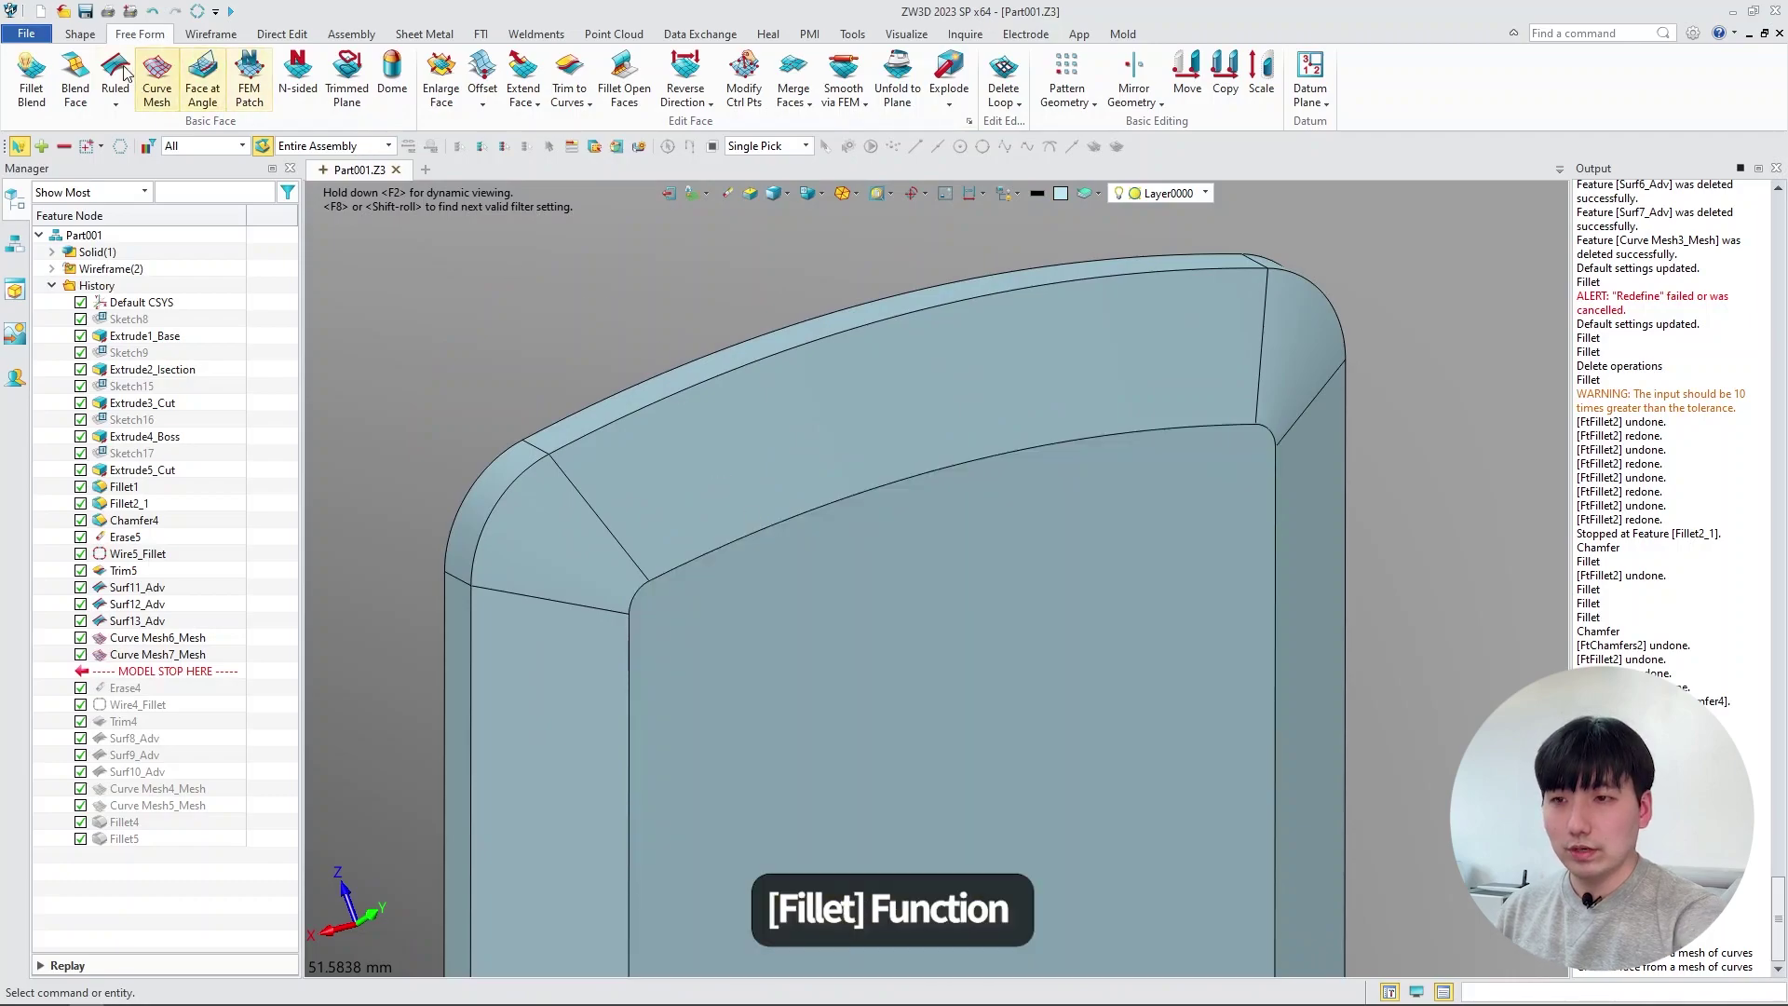
pyautogui.click(80, 34)
pyautogui.click(282, 72)
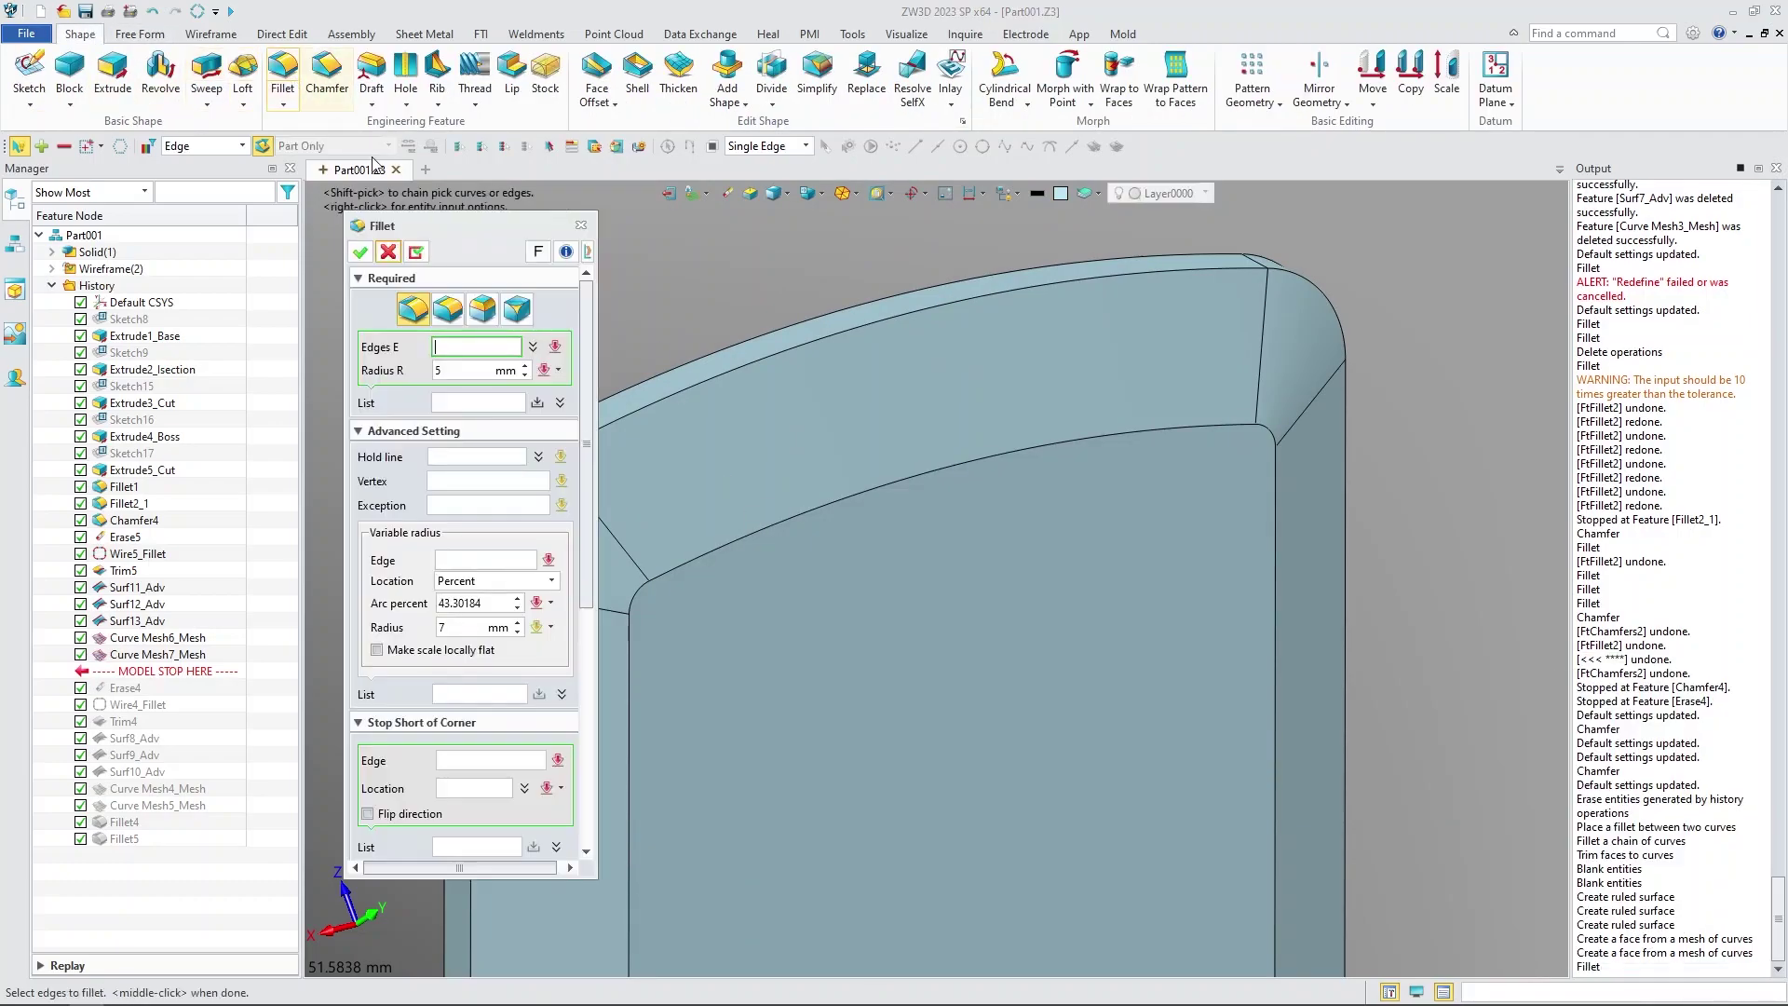
pyautogui.click(680, 570)
pyautogui.moveTo(704, 466); pyautogui.dragTo(836, 459, button='middle')
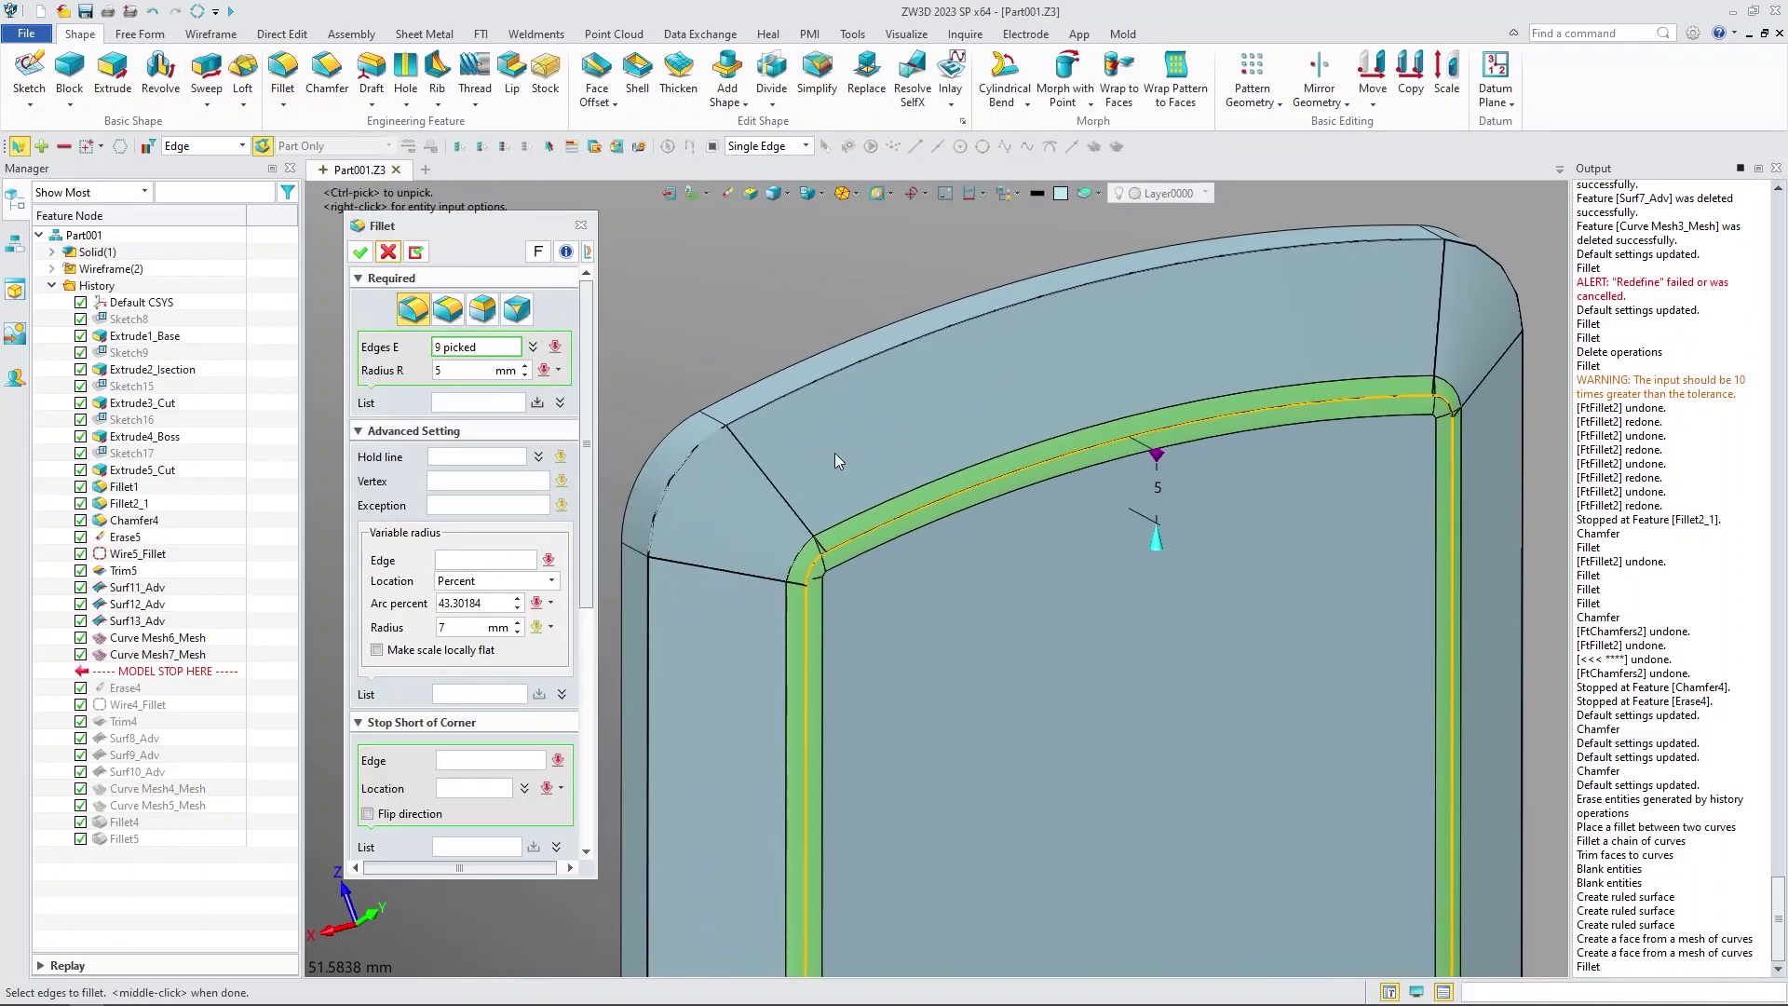
pyautogui.doubleClick(466, 371)
pyautogui.write('1')
pyautogui.press('Return')
pyautogui.click(360, 252)
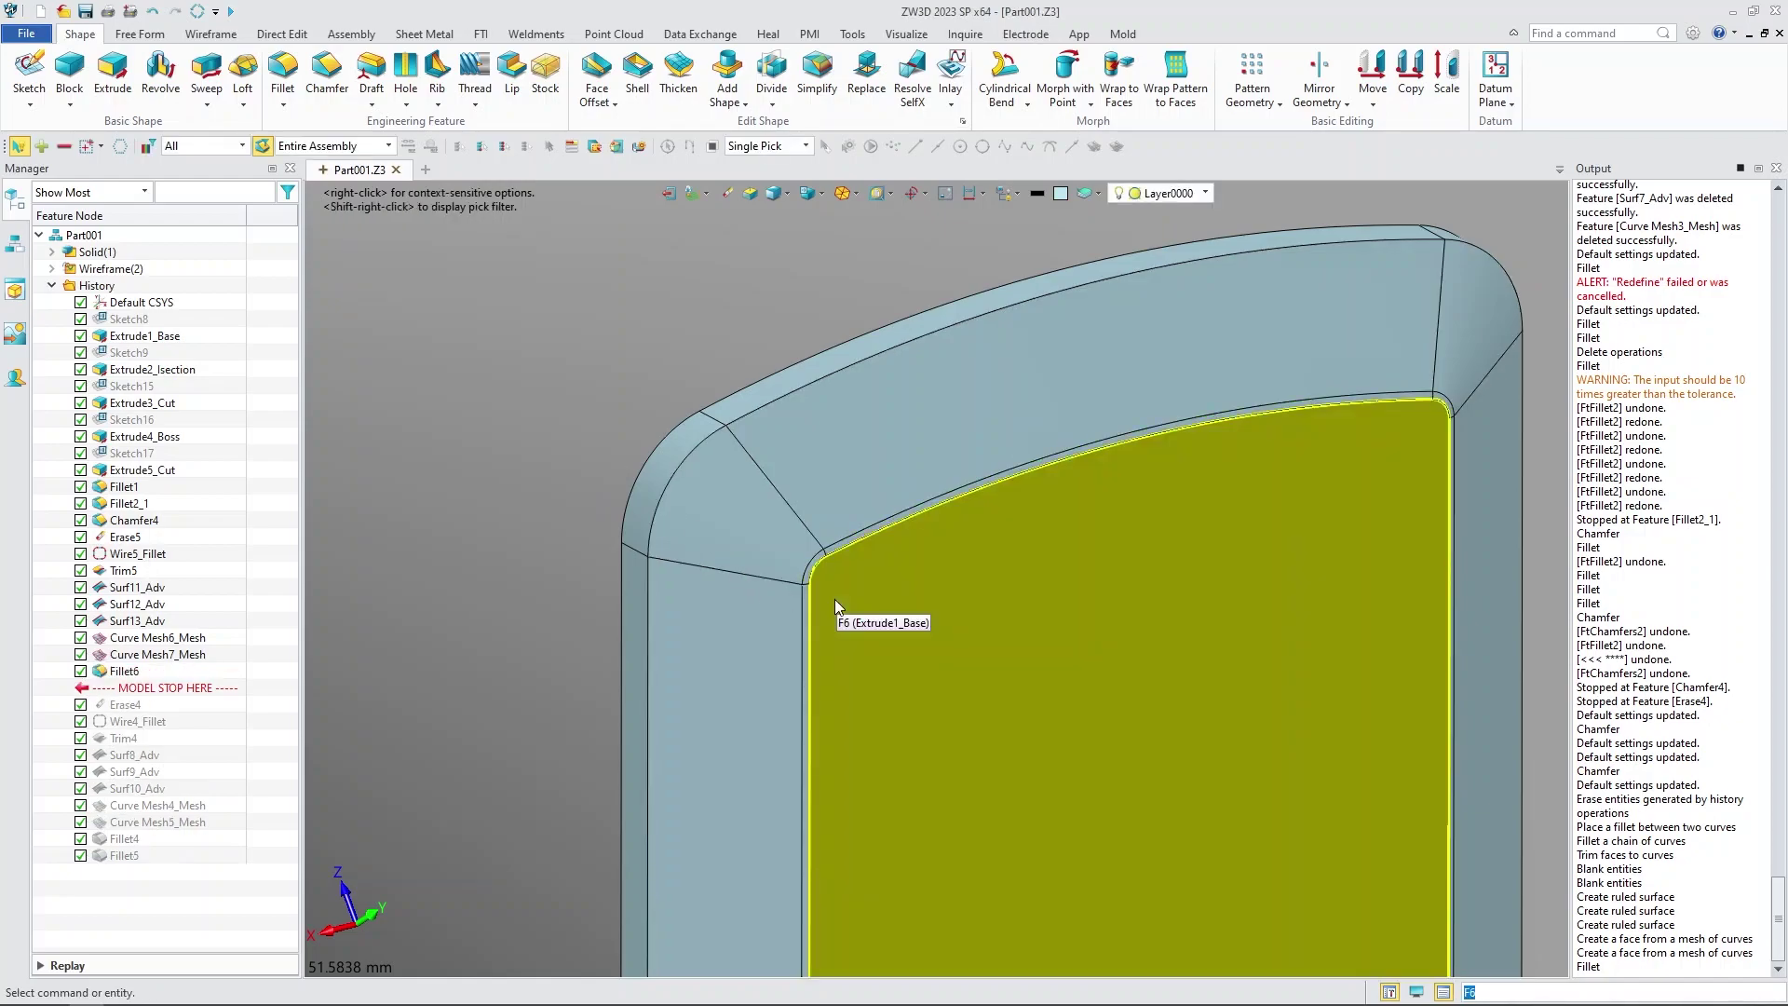
# - Inspect the filleted inner corner up close and restore the isometric view of the whole phone stand
pyautogui.scroll(5, 791, 505)
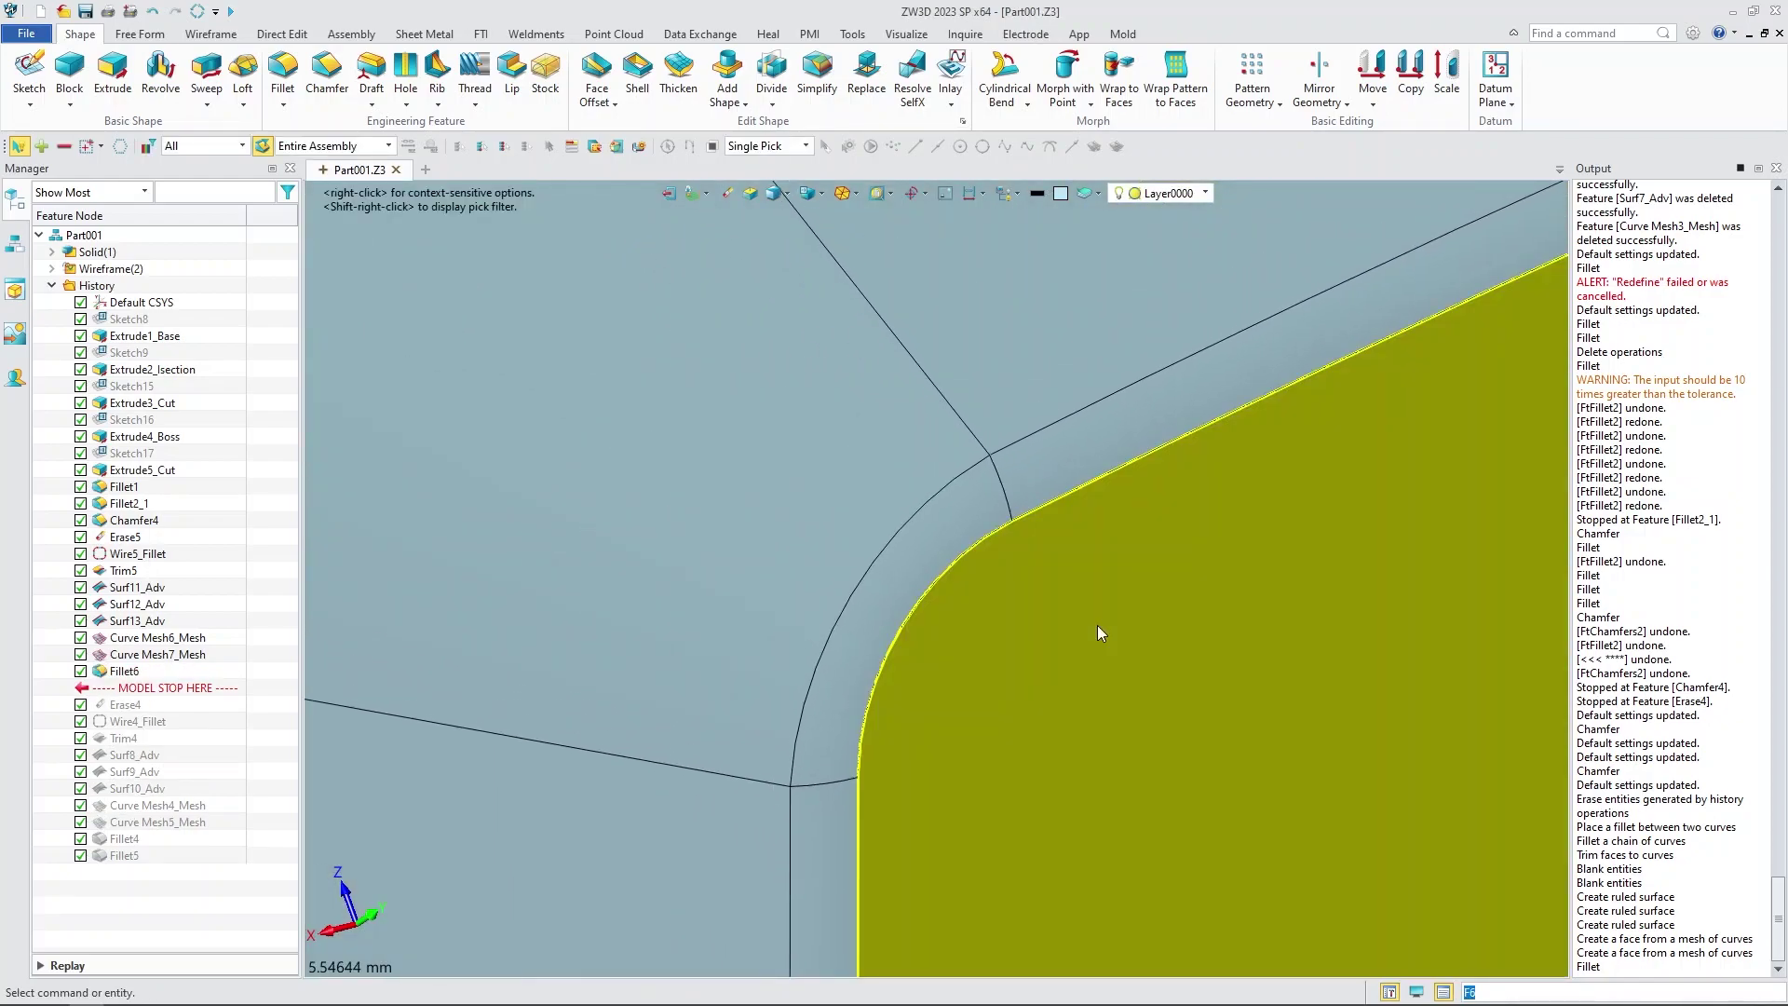
pyautogui.scroll(-2, 1053, 524)
pyautogui.scroll(-3, 1093, 615)
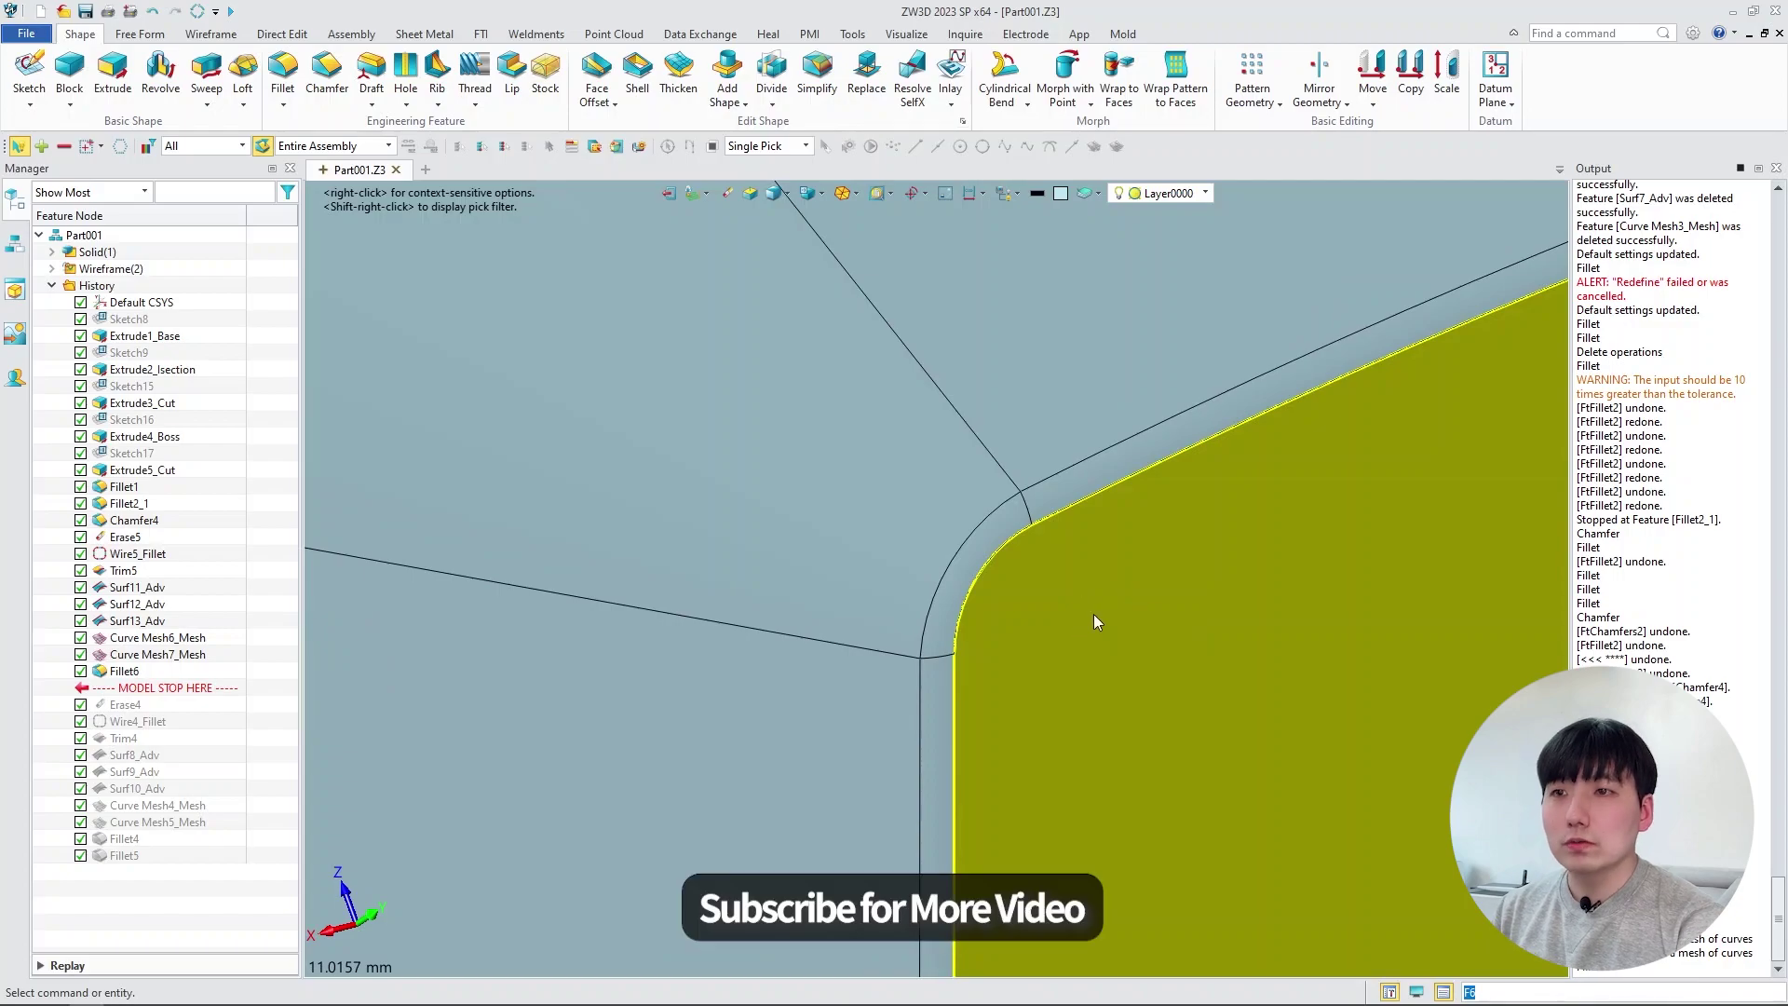
pyautogui.moveTo(1049, 618); pyautogui.dragTo(996, 642, button='right')
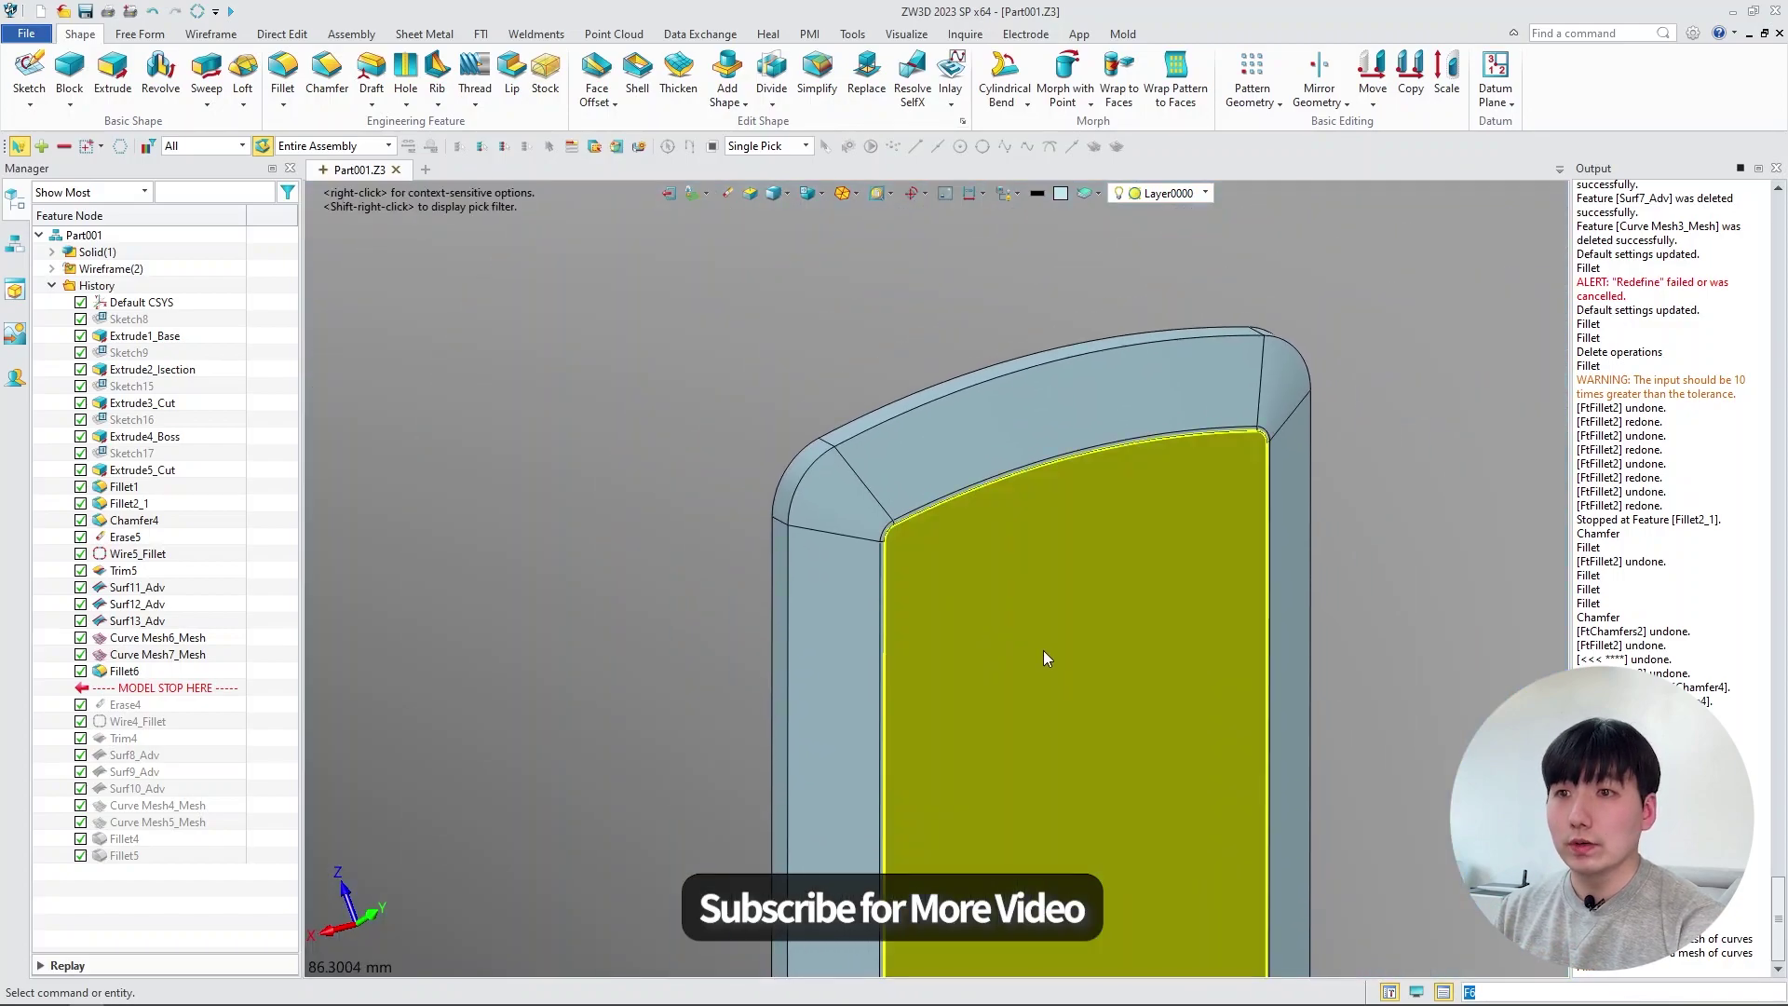
pyautogui.hotkey('ctrl', 'Home')
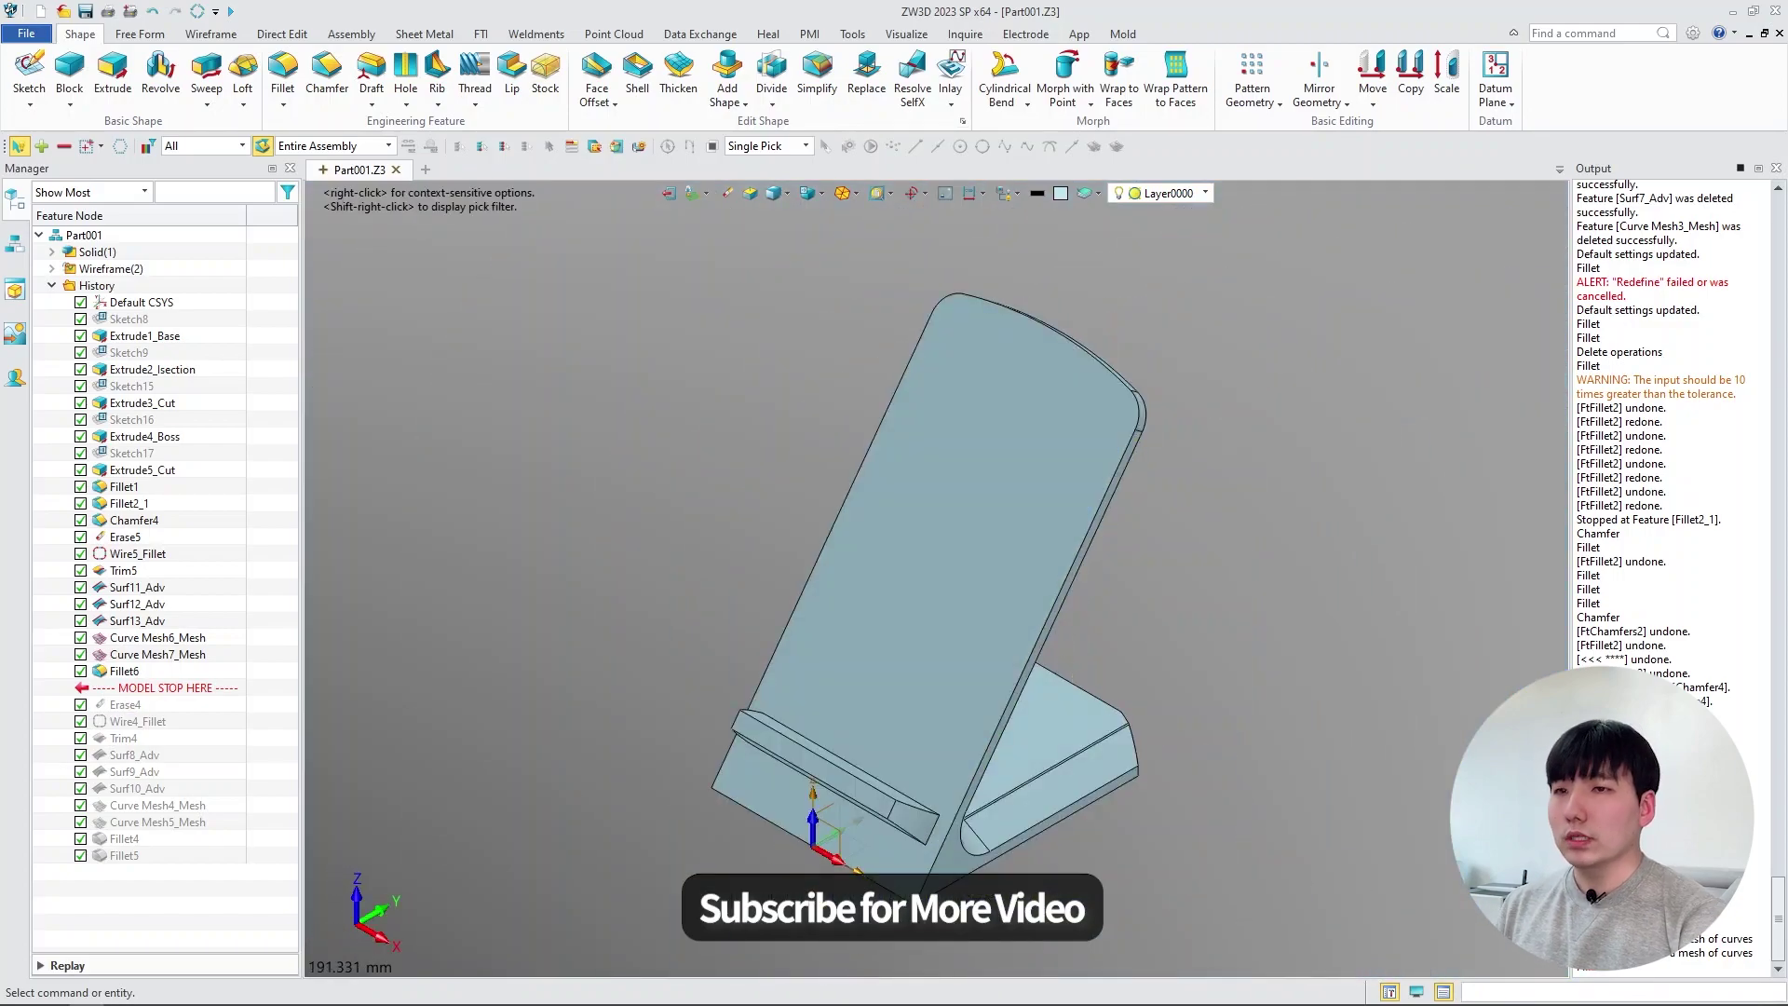